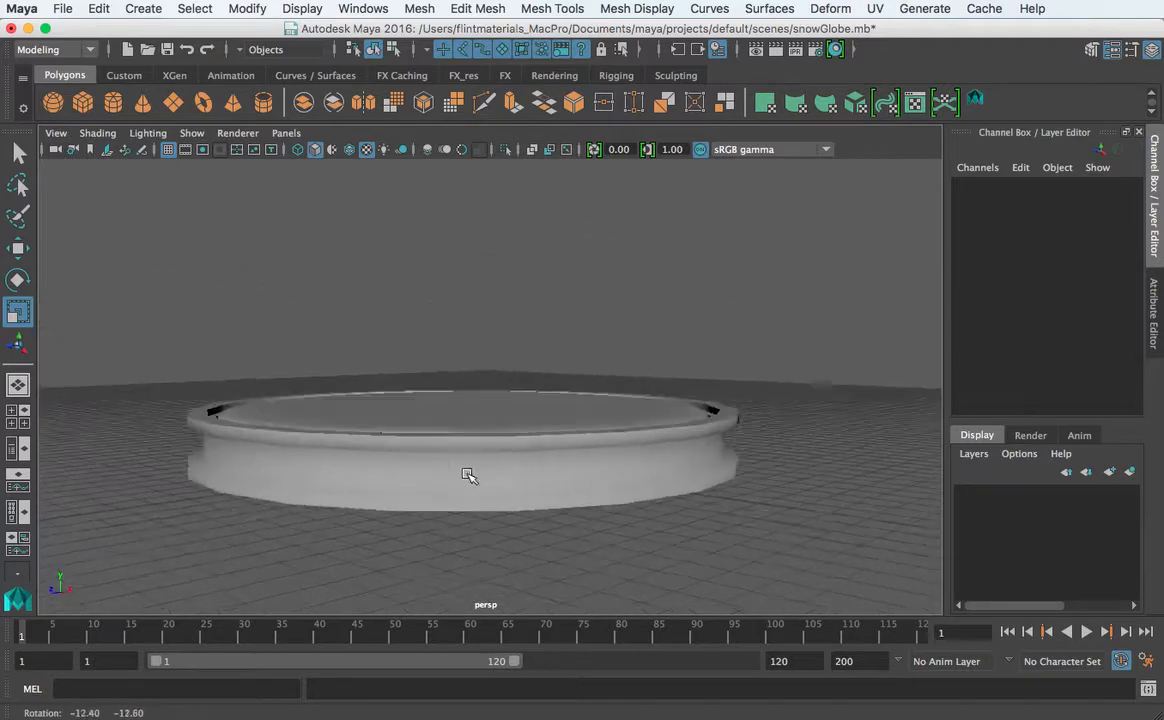
- Show the outer ring of the snow globe base with smooth mesh preview and examine its curved side profile
click(610, 455)
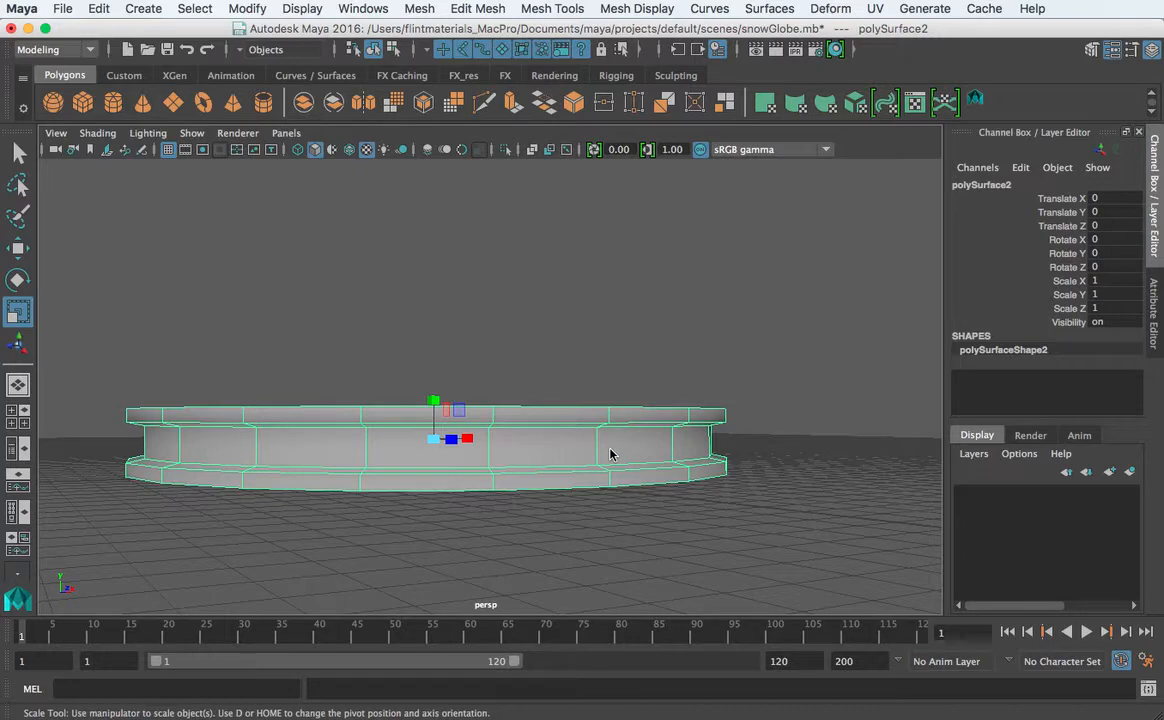
key(2)
key(3)
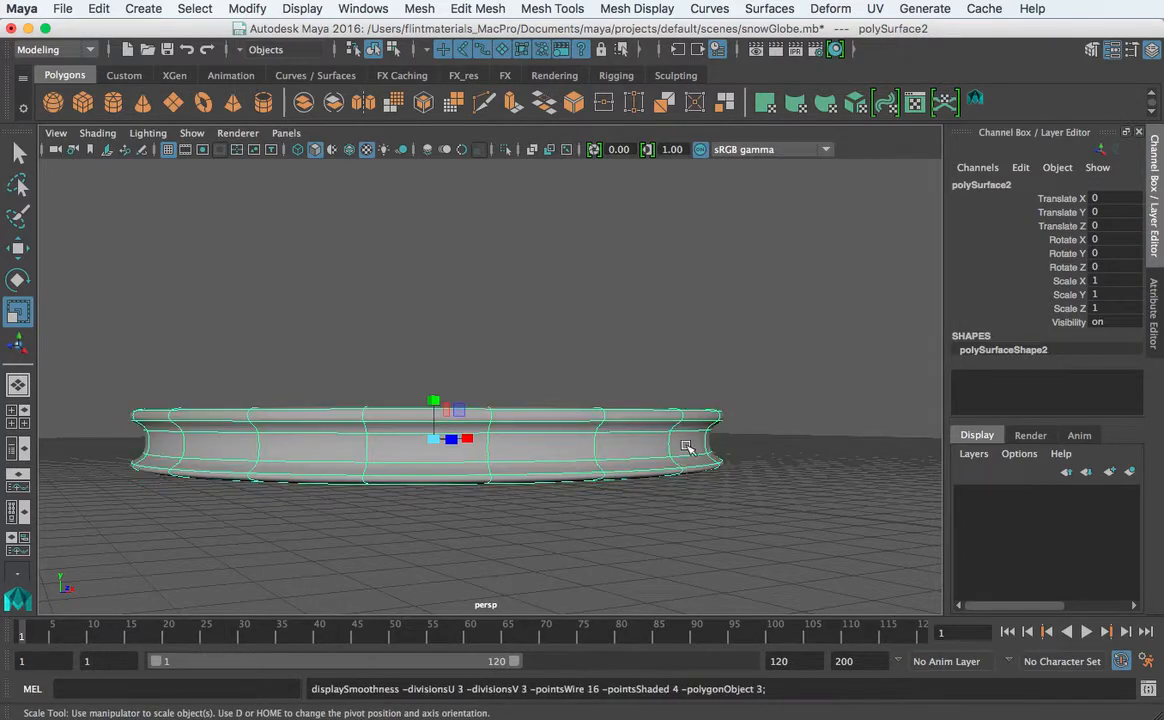
alt+drag(658, 457, 634, 456)
alt+right_drag(634, 456, 724, 476)
alt+drag(724, 476, 618, 459)
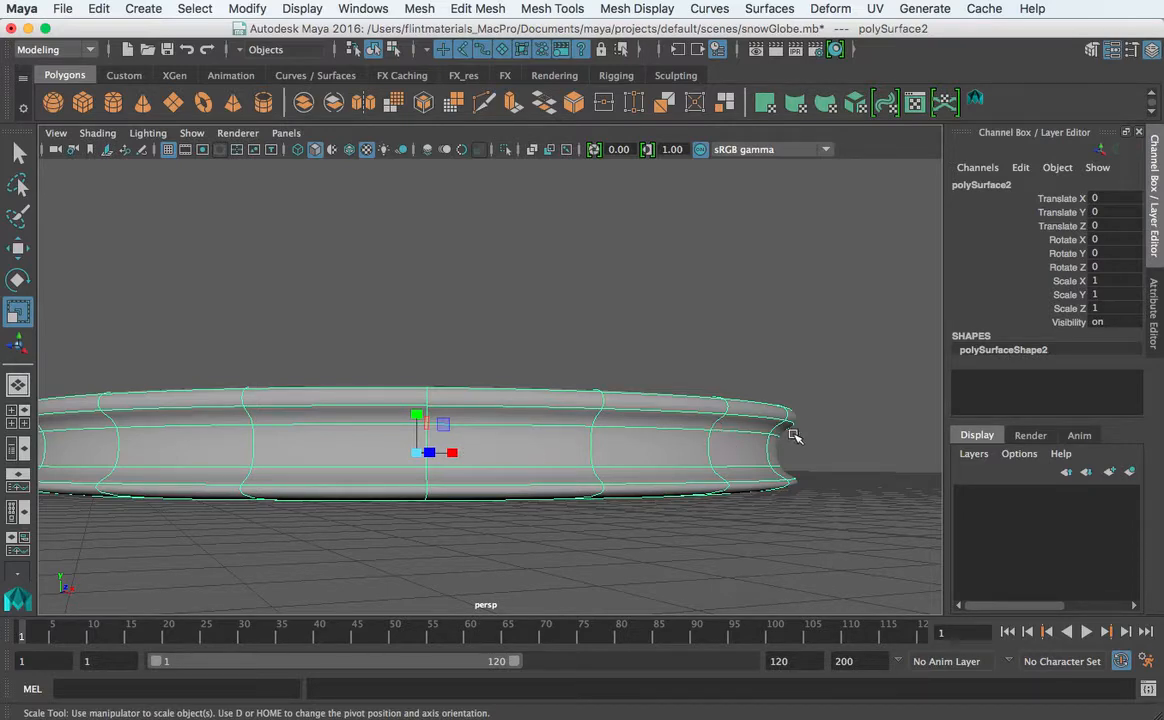
alt+drag(794, 435, 850, 463)
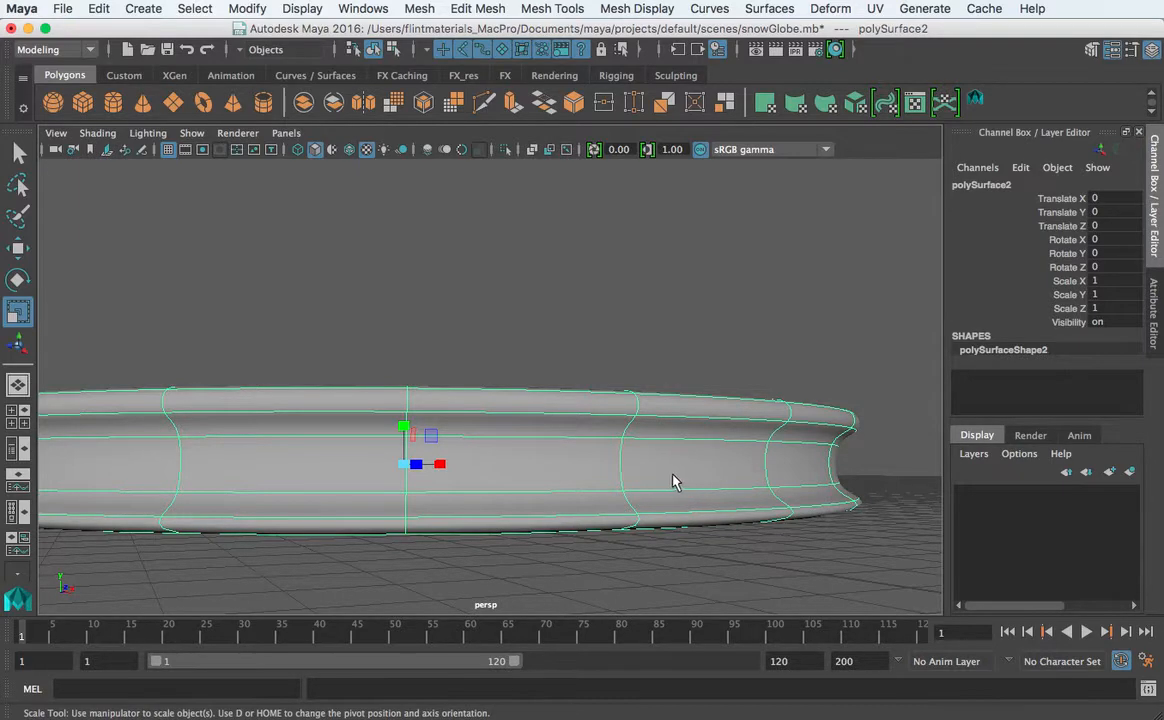
- In the side view, turn off the ring's smooth preview and extract its recessed middle band of faces
key(space)
key(space)
scroll(520, 394, up, 3)
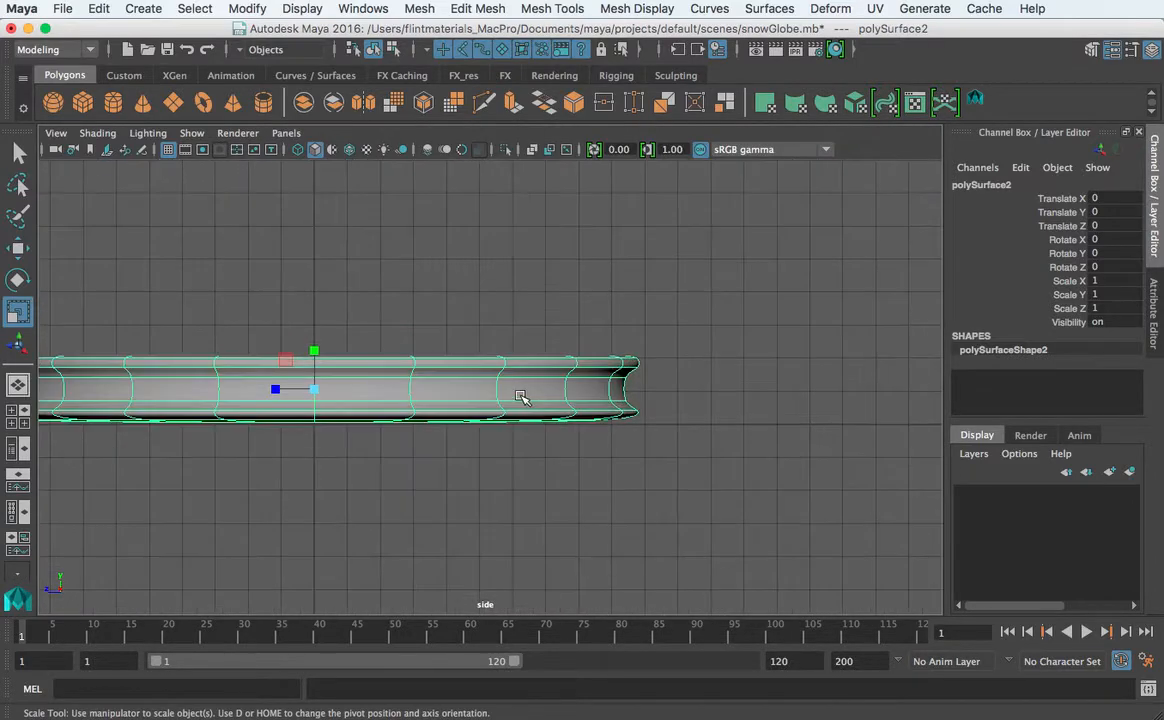
alt+middle_drag(431, 385, 613, 390)
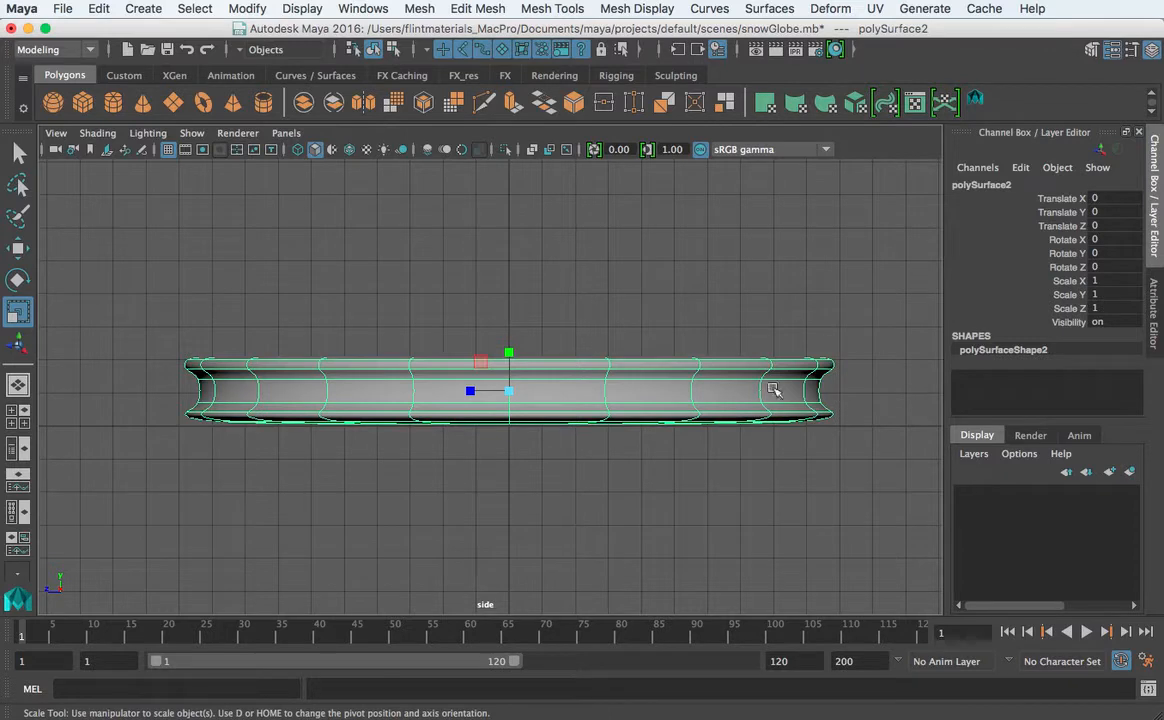
right_click(725, 385)
click(721, 430)
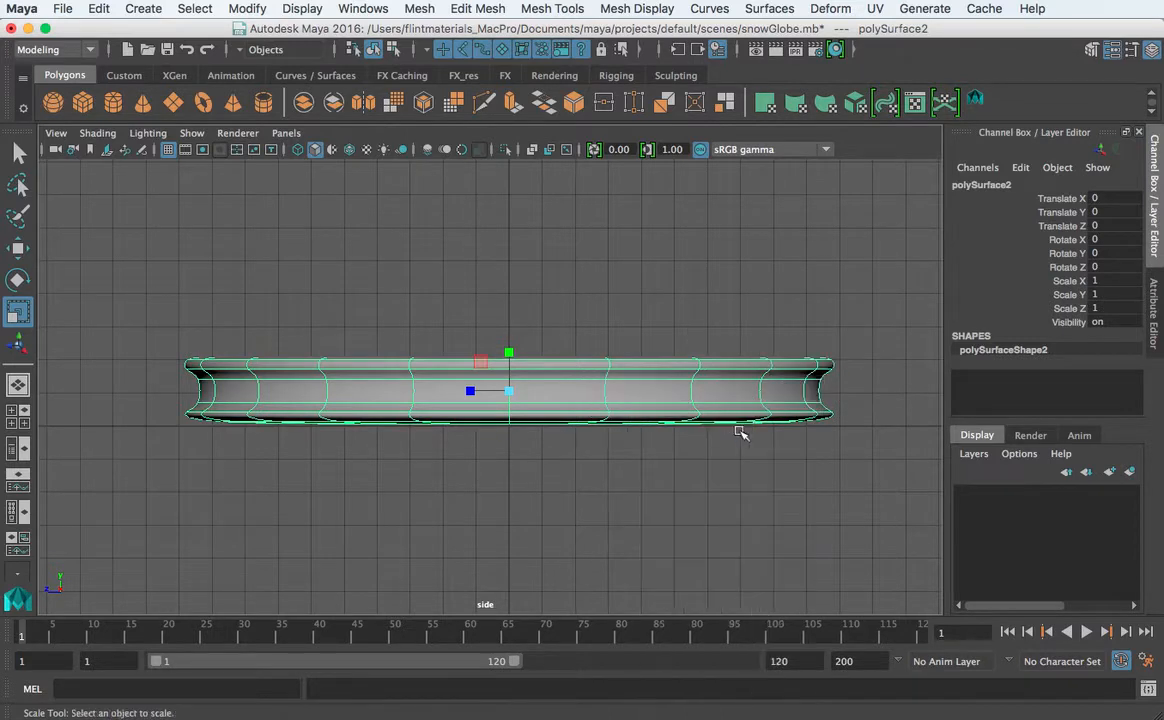
key(1)
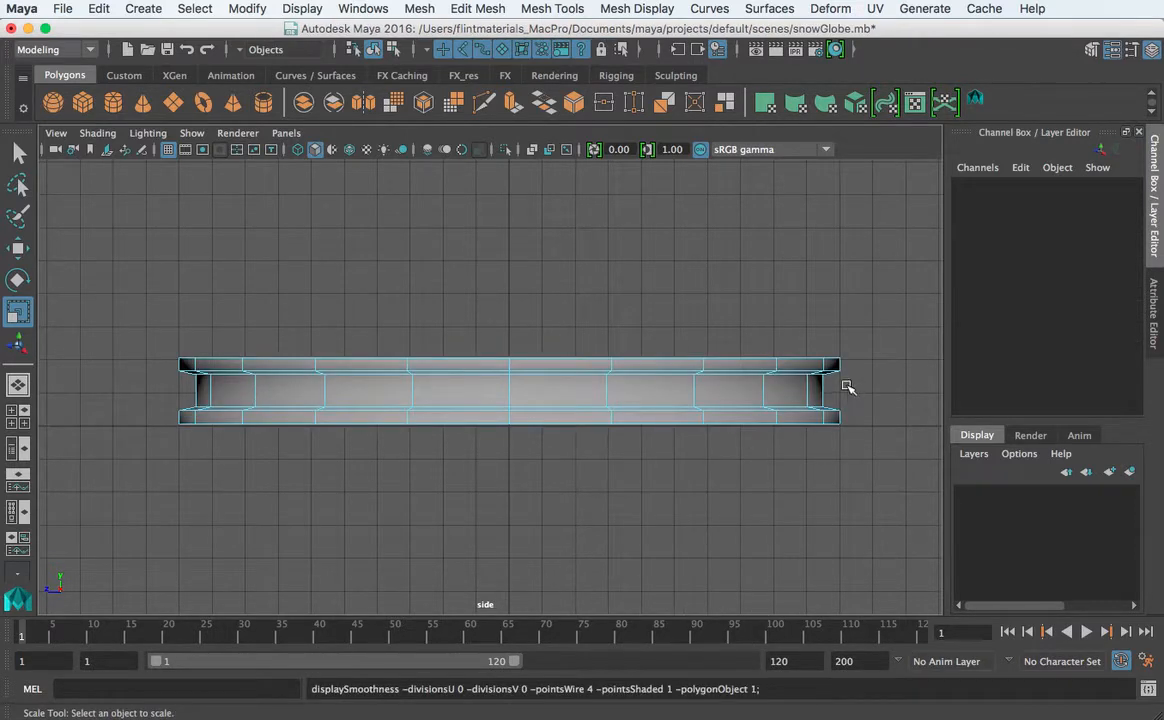
drag(845, 386, 156, 395)
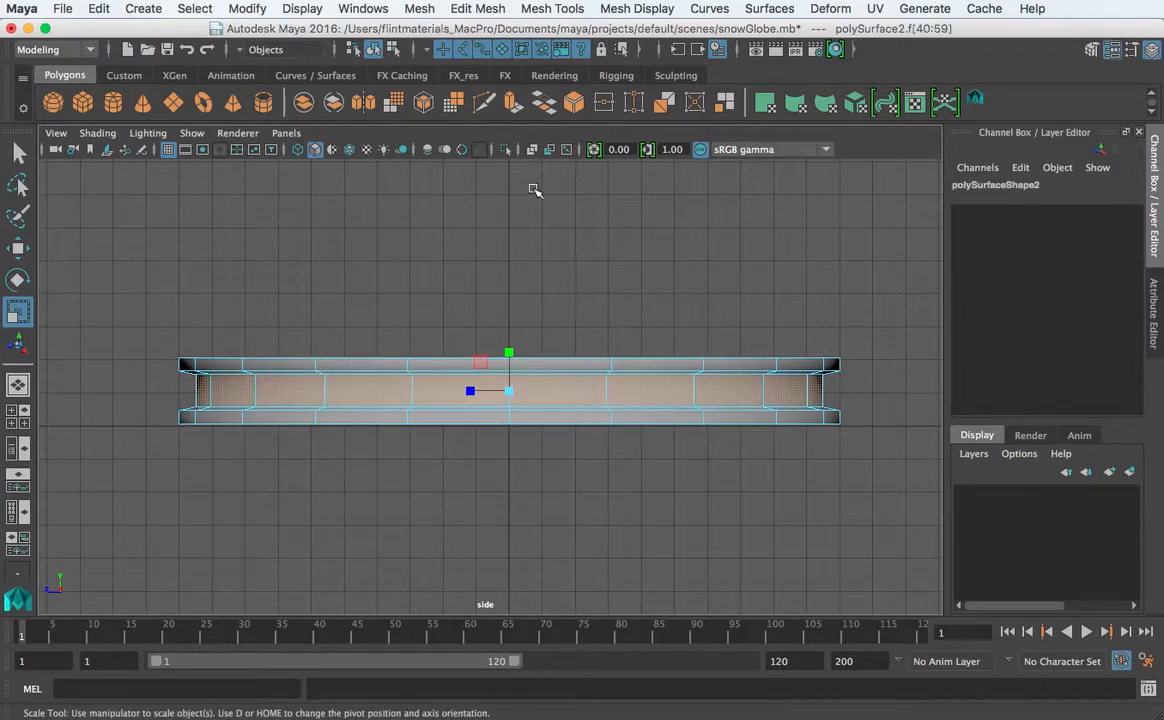
click(472, 8)
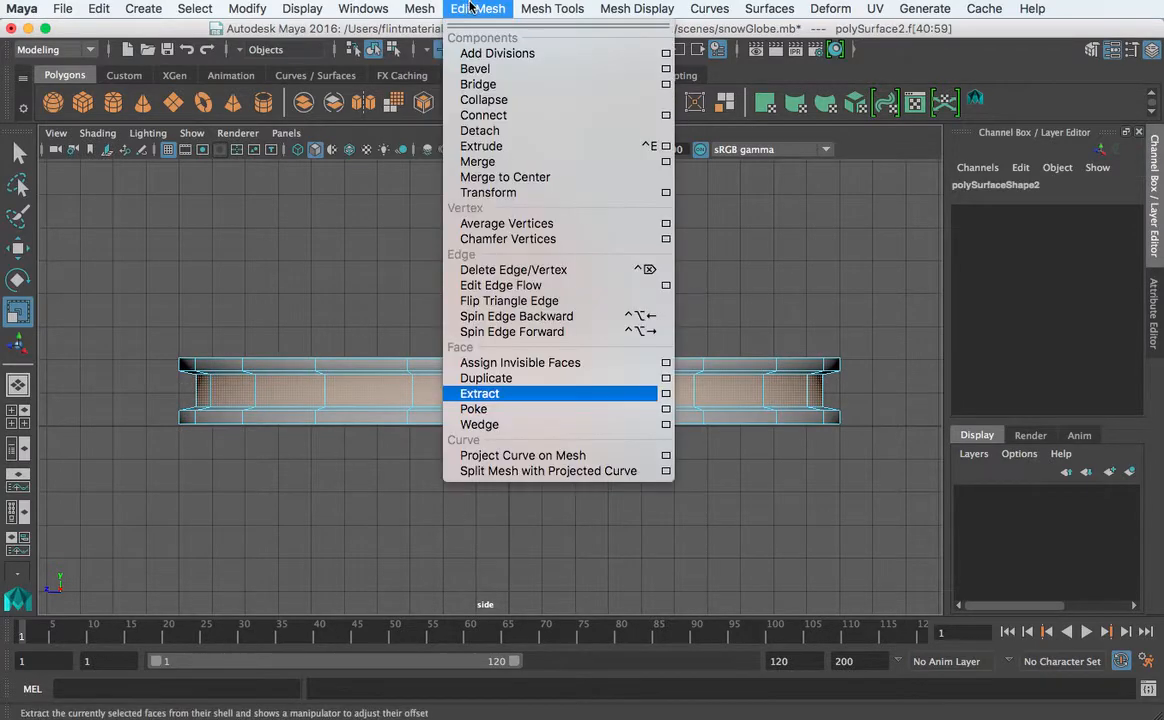
click(479, 394)
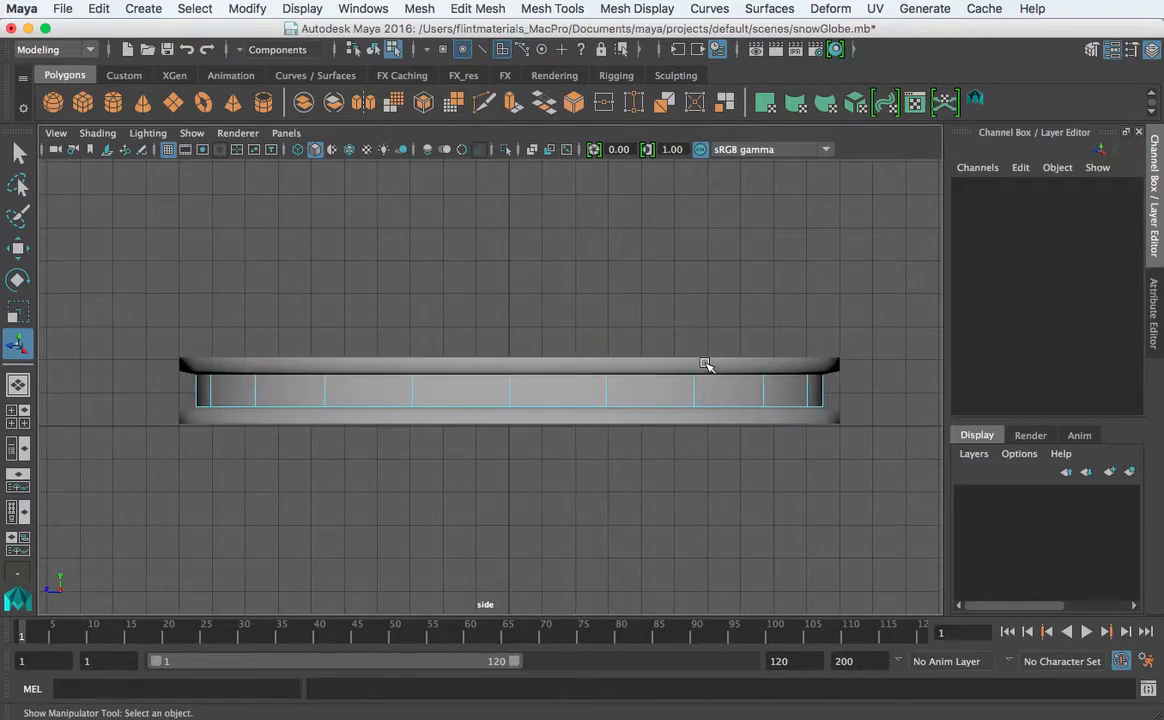
- Return to object mode and turn on smooth mesh preview for the separated upper and lower rims
click(808, 385)
right_drag(778, 364, 858, 341)
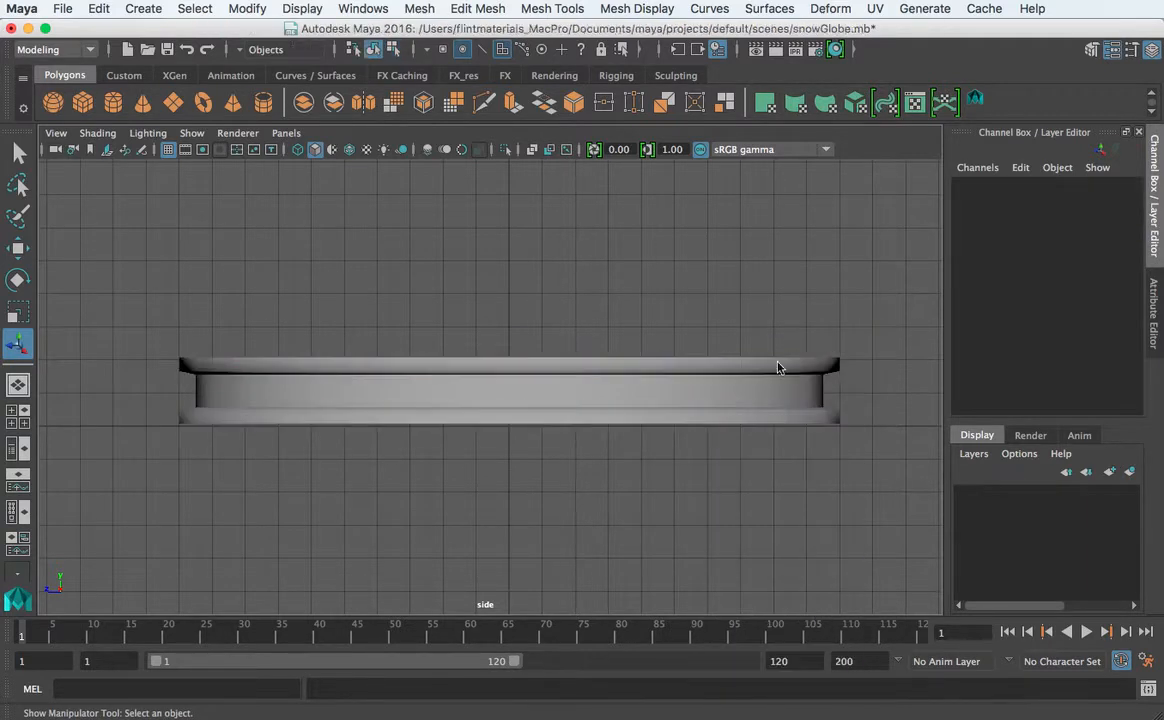
click(725, 368)
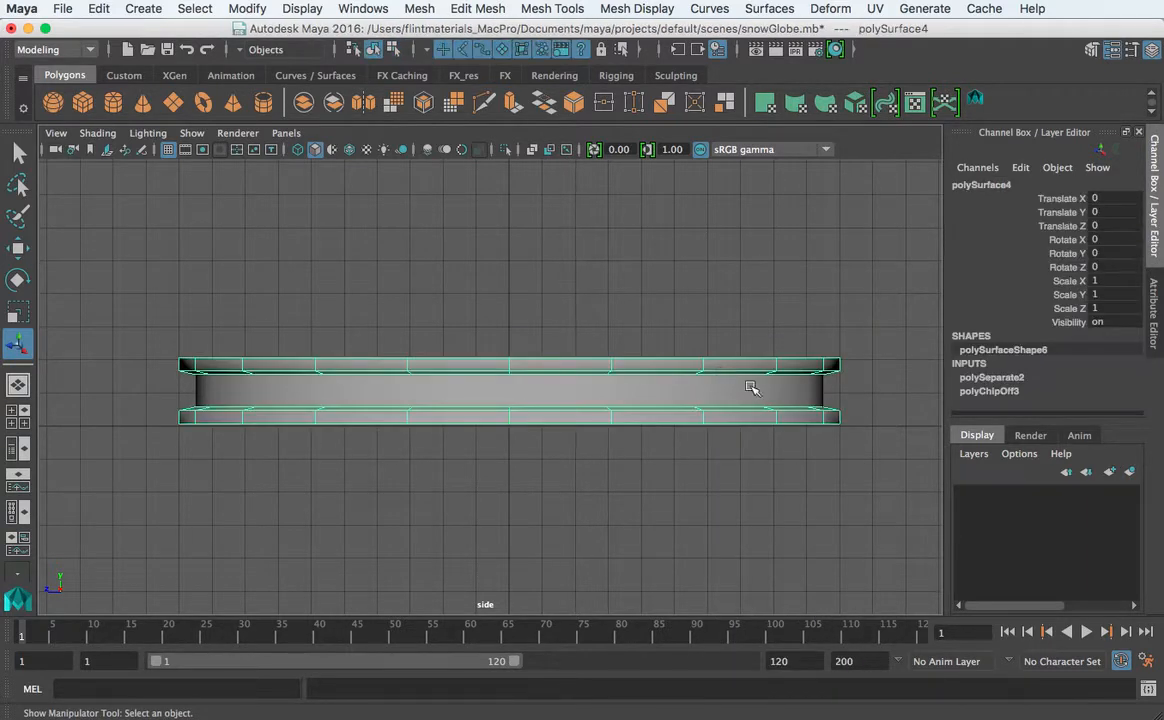
- Examine in the side view how the extracted middle band meets the smoothed upper and lower rims
click(812, 400)
scroll(848, 410, up, 1)
scroll(851, 389, up, 4)
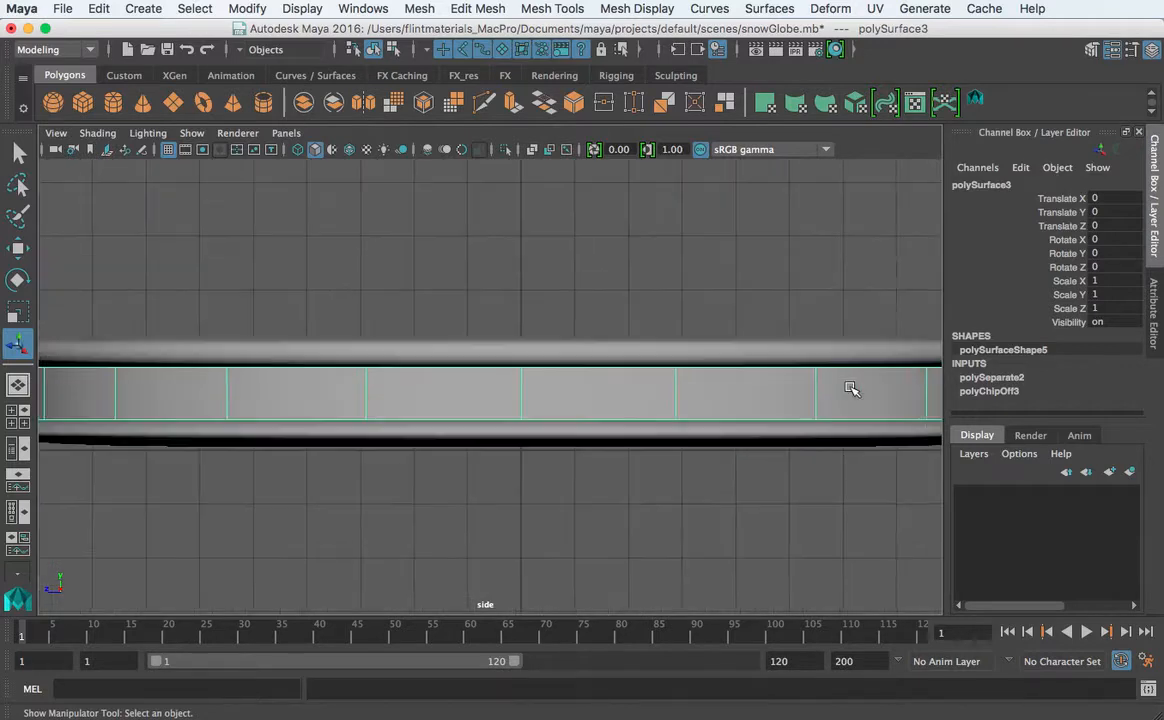
alt+middle_drag(848, 391, 303, 424)
scroll(520, 425, up, 3)
click(527, 427)
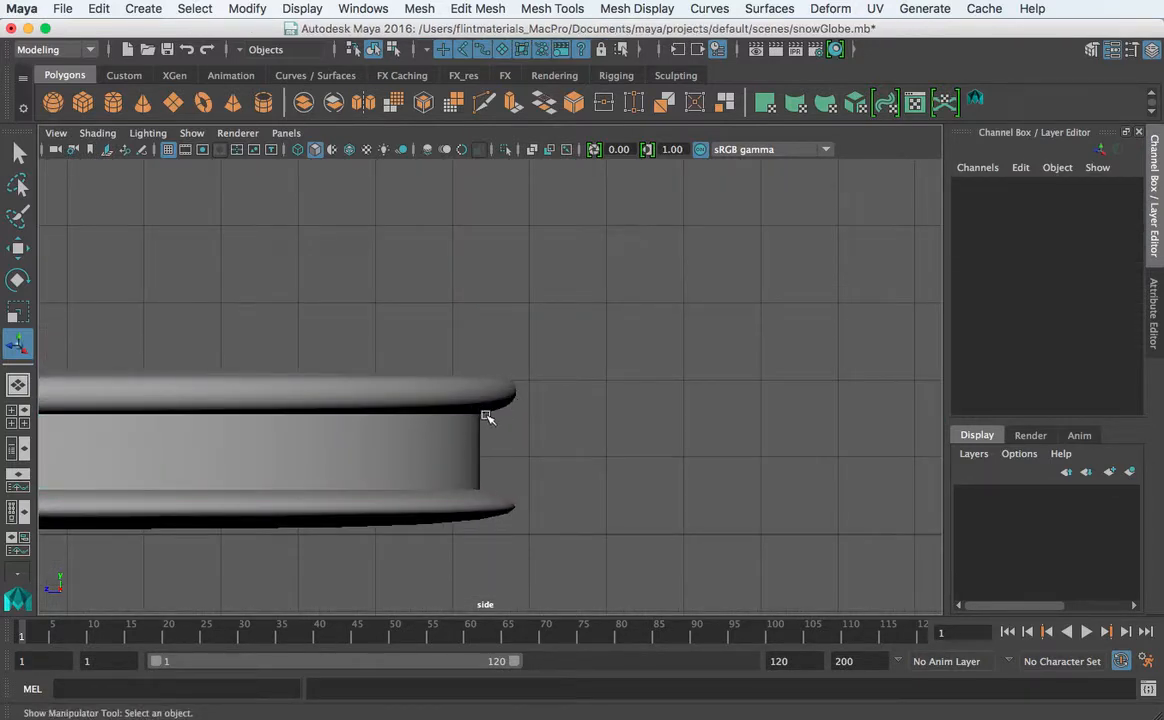
click(482, 451)
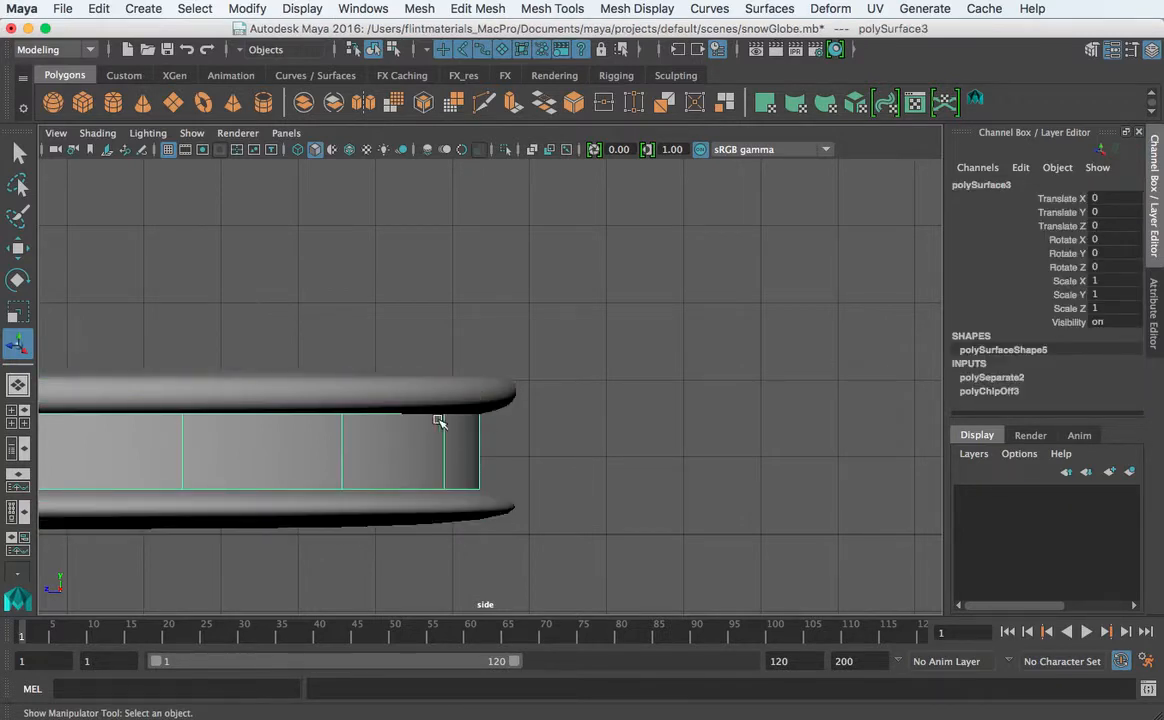
scroll(242, 411, down, 4)
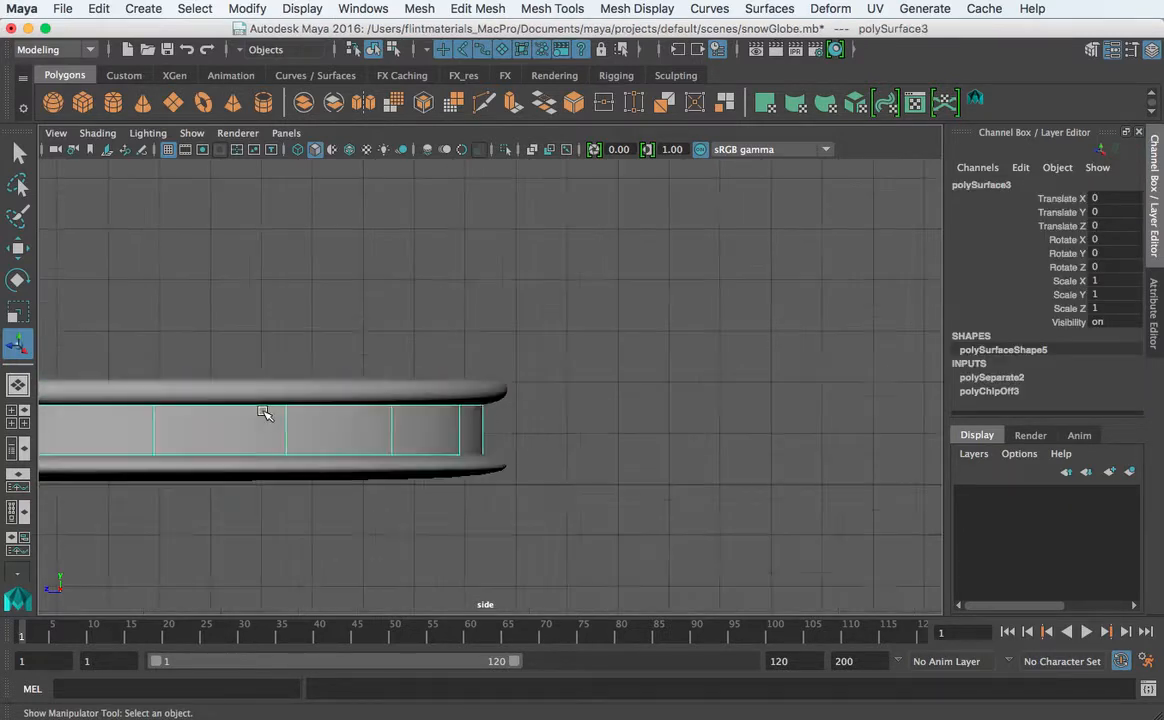
scroll(326, 420, up, 2)
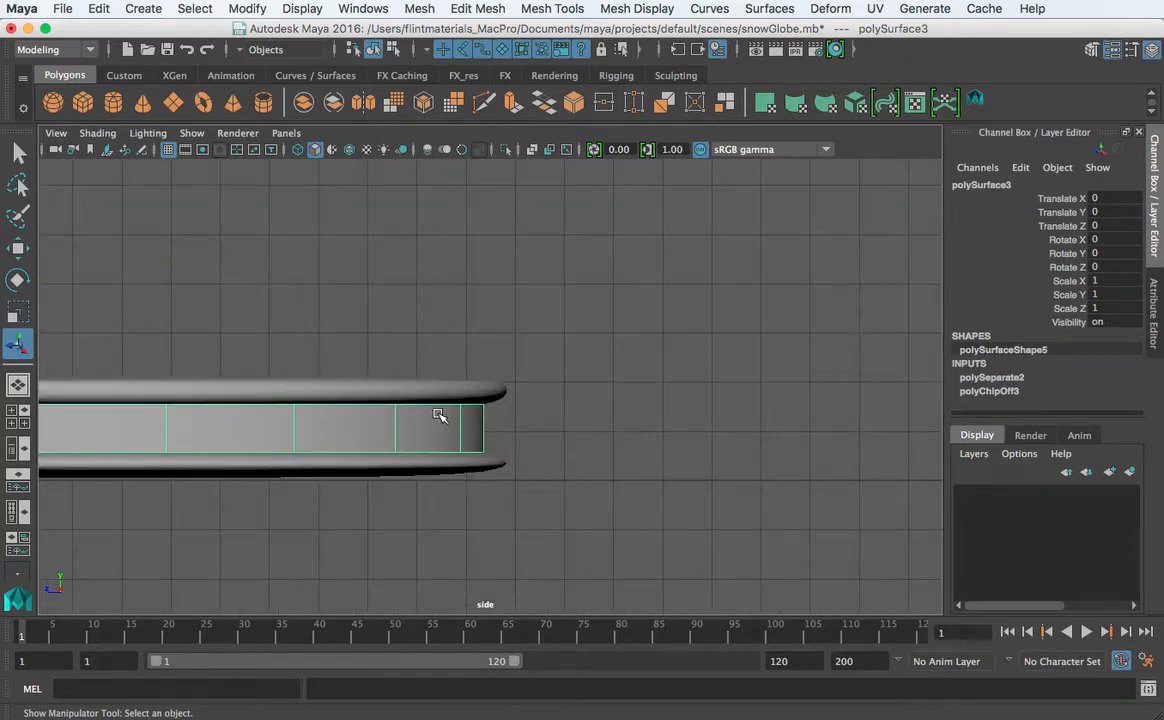
click(459, 389)
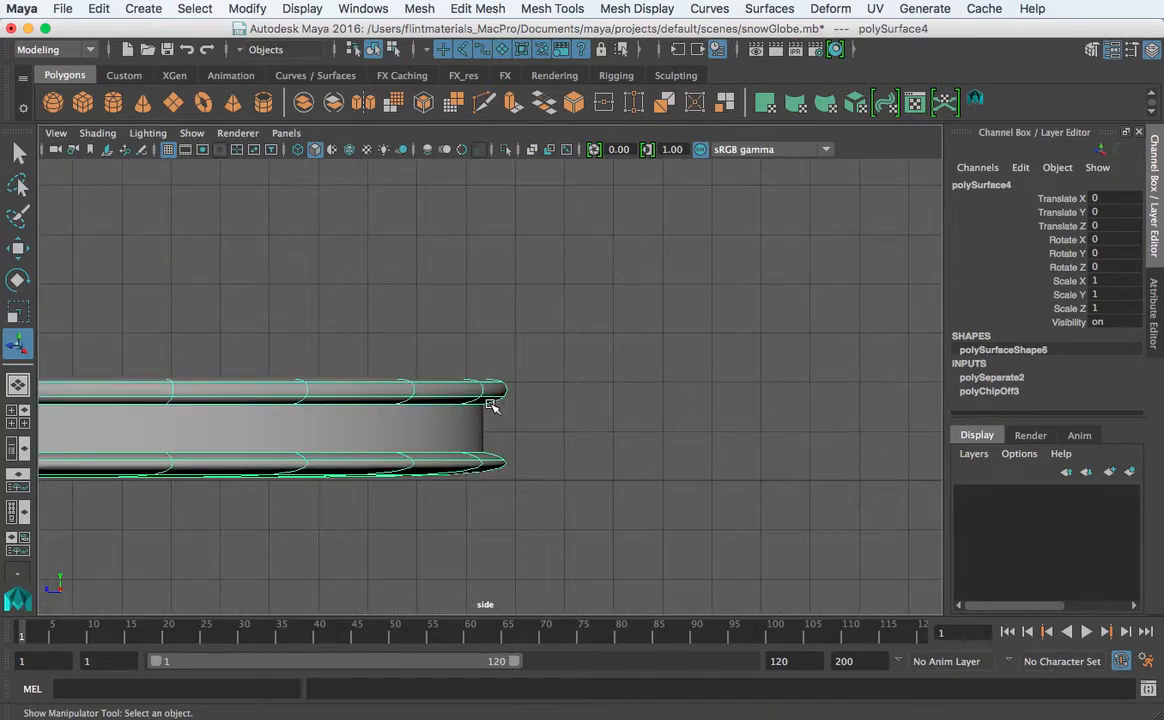
scroll(525, 411, down, 4)
- Inspect the smoothed rims and separate middle band from several angles in the perspective view
key(space)
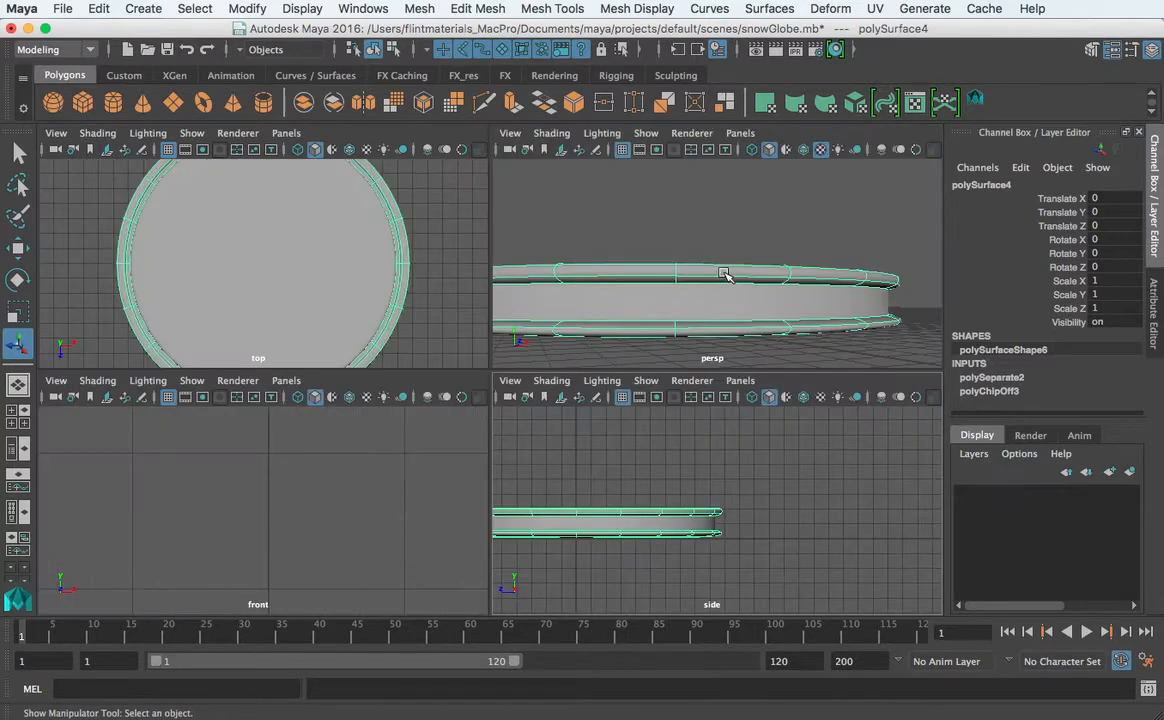
key(space)
alt+drag(618, 353, 559, 465)
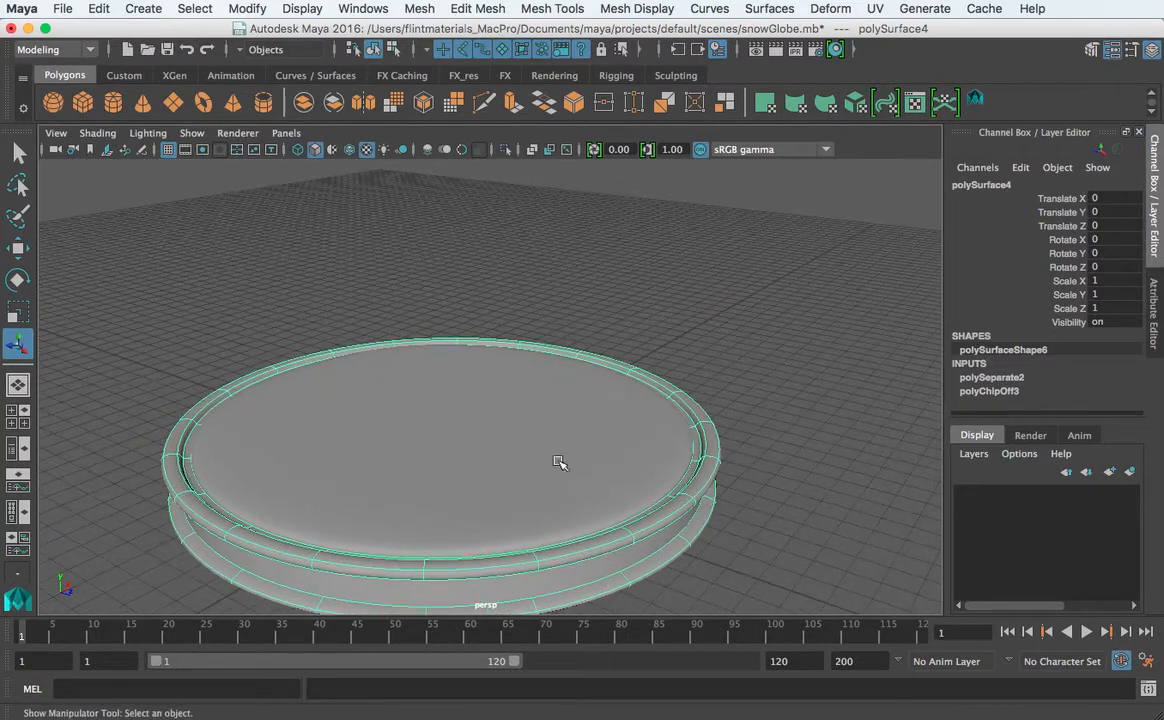
alt+middle_drag(530, 447, 564, 361)
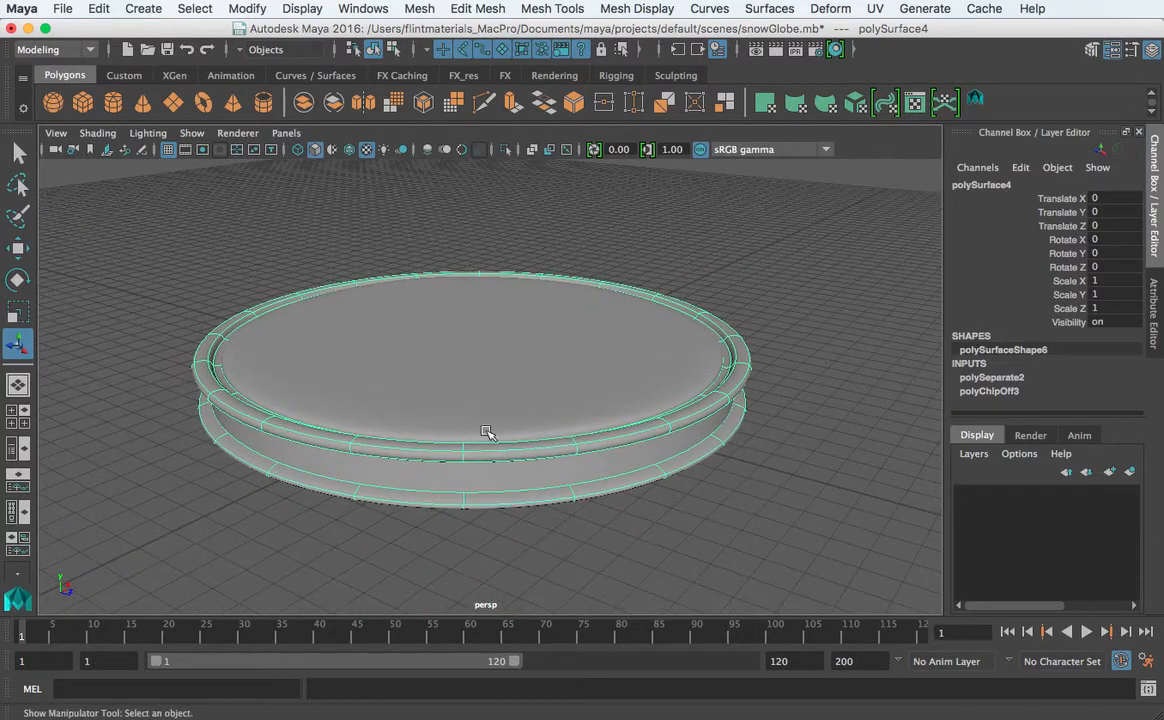
alt+drag(491, 423, 484, 412)
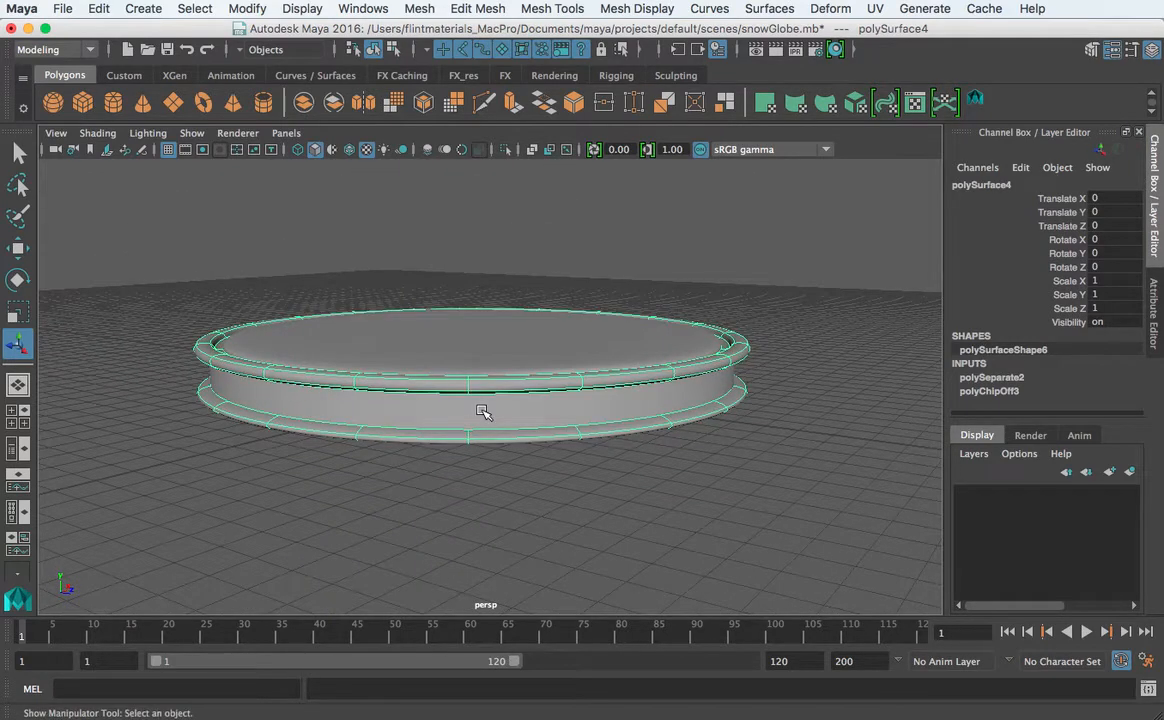
alt+right_drag(484, 412, 608, 418)
alt+drag(608, 418, 527, 418)
right_click(527, 362)
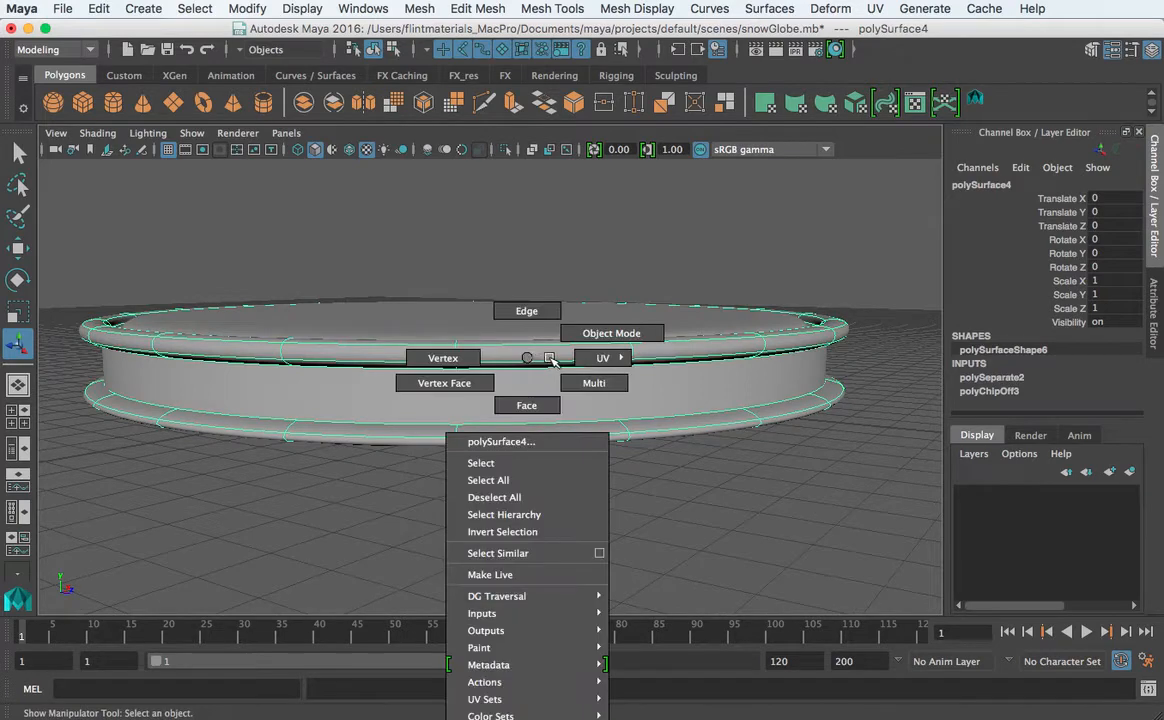
click(650, 470)
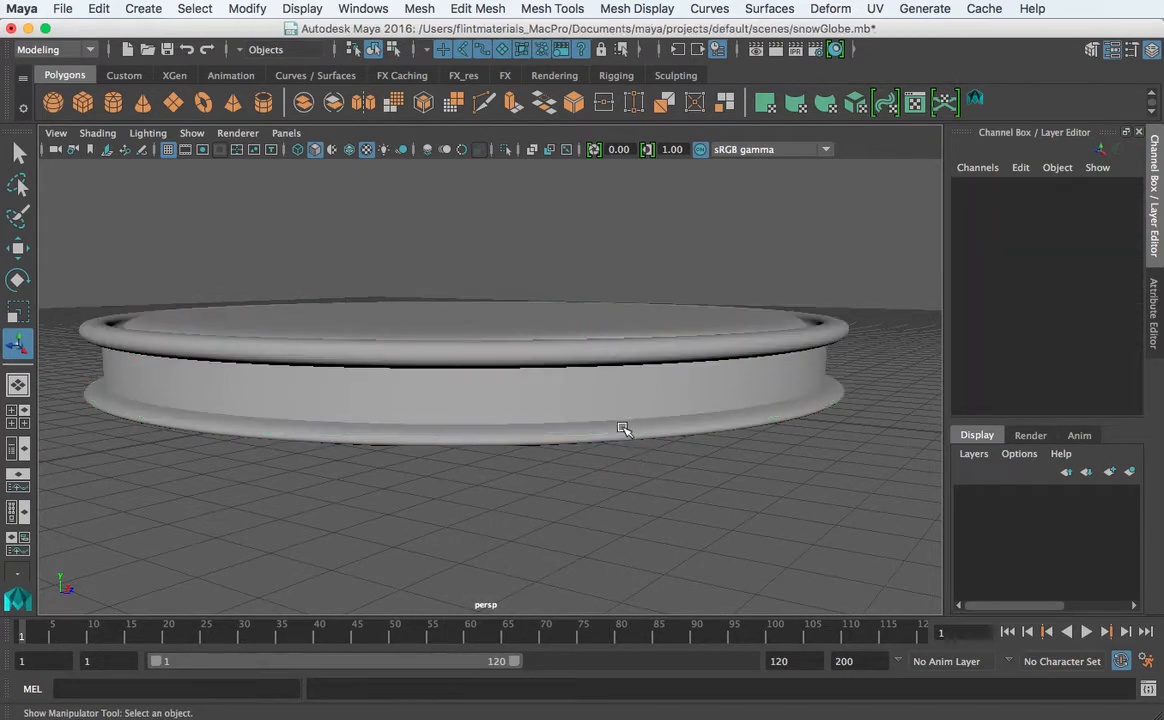
click(622, 430)
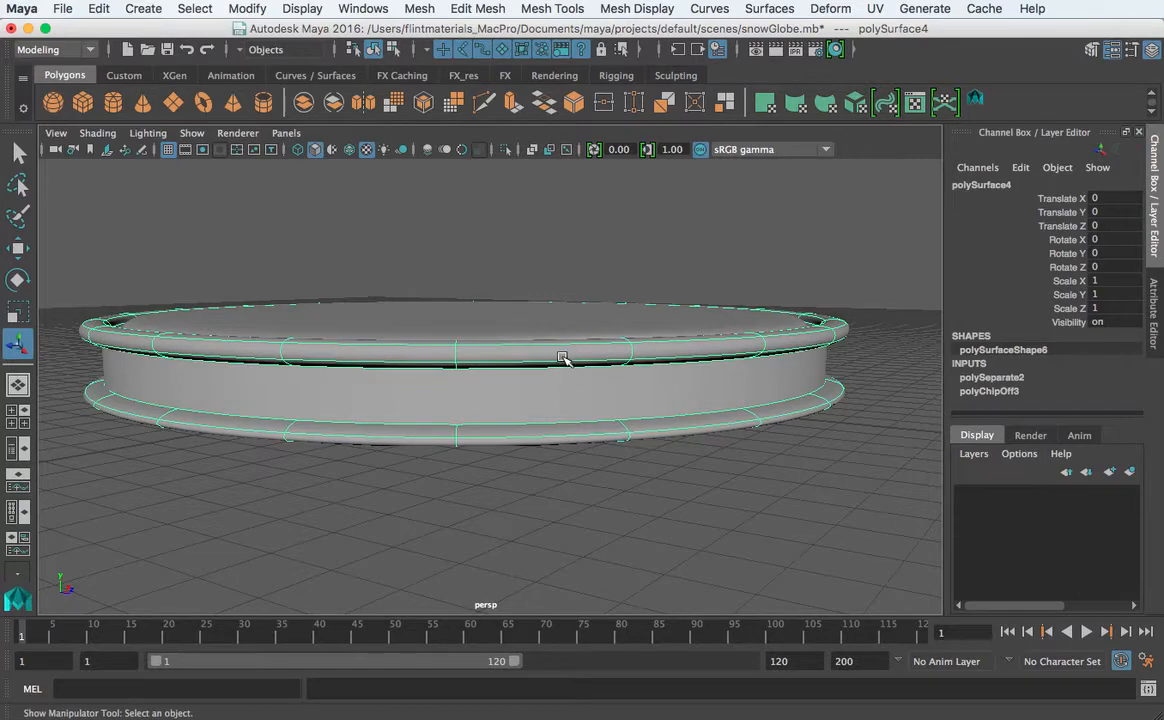
alt+drag(549, 396, 582, 408)
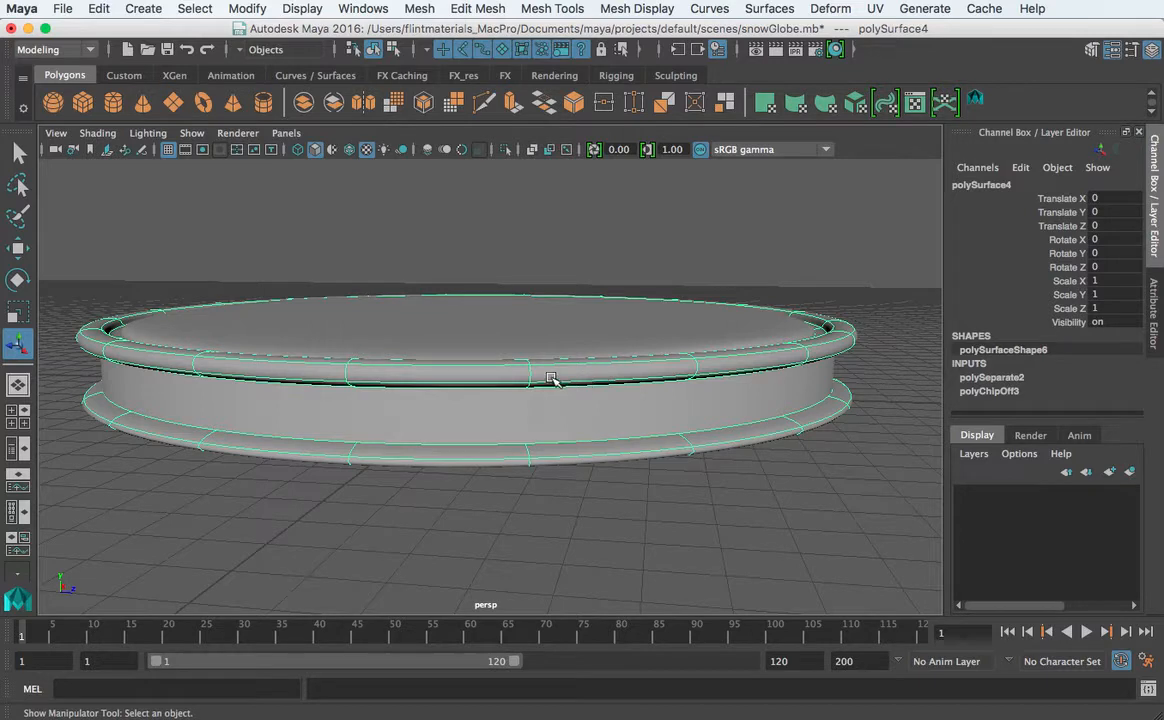
- Pick individual faces along the front of the upper rim and return to object mode with nothing selected
right_drag(470, 372, 472, 418)
click(468, 373)
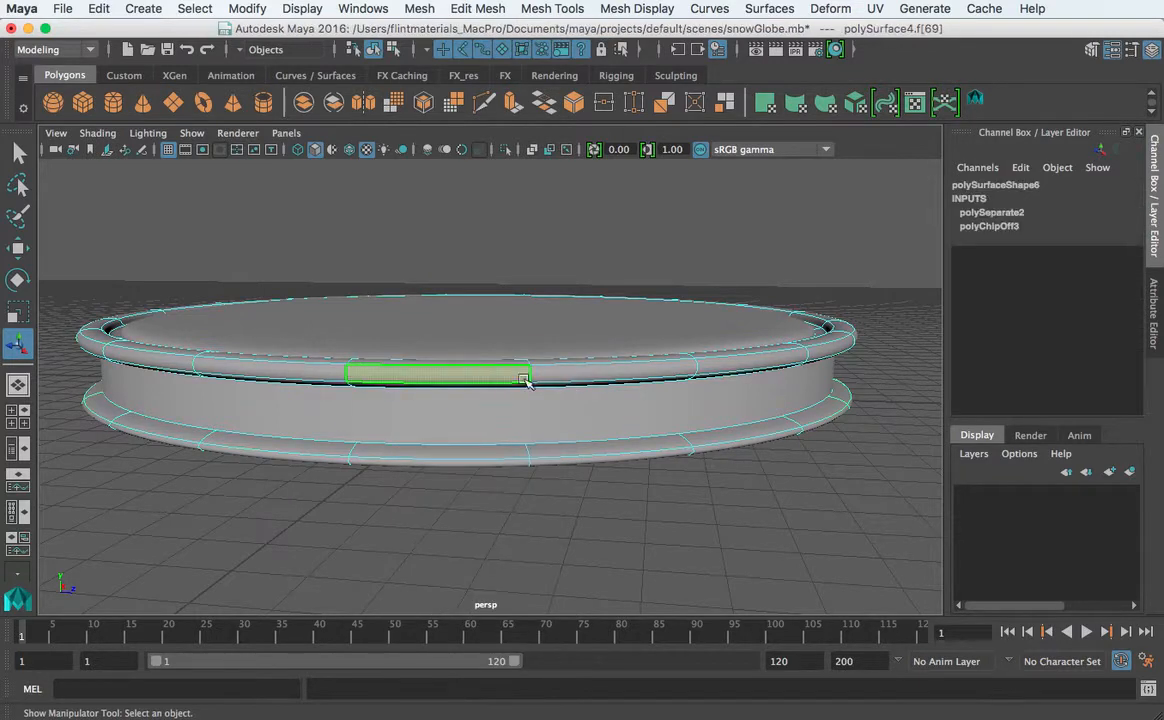
click(612, 376)
click(720, 365)
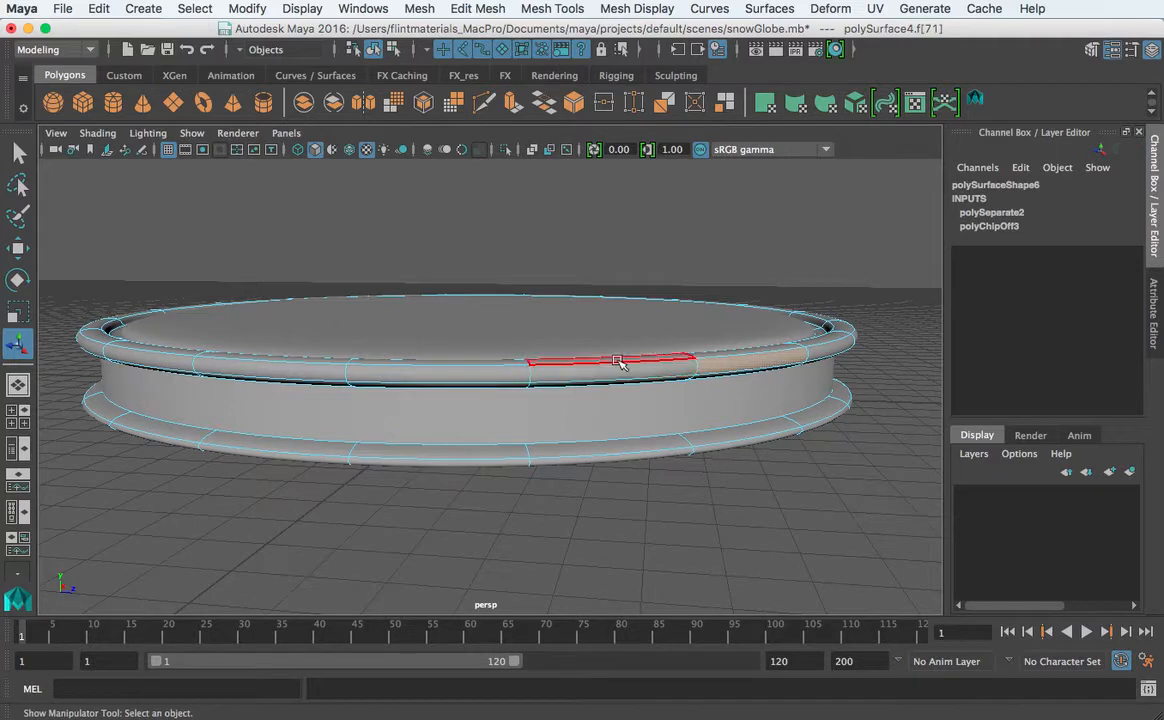
right_drag(496, 302, 585, 278)
click(598, 281)
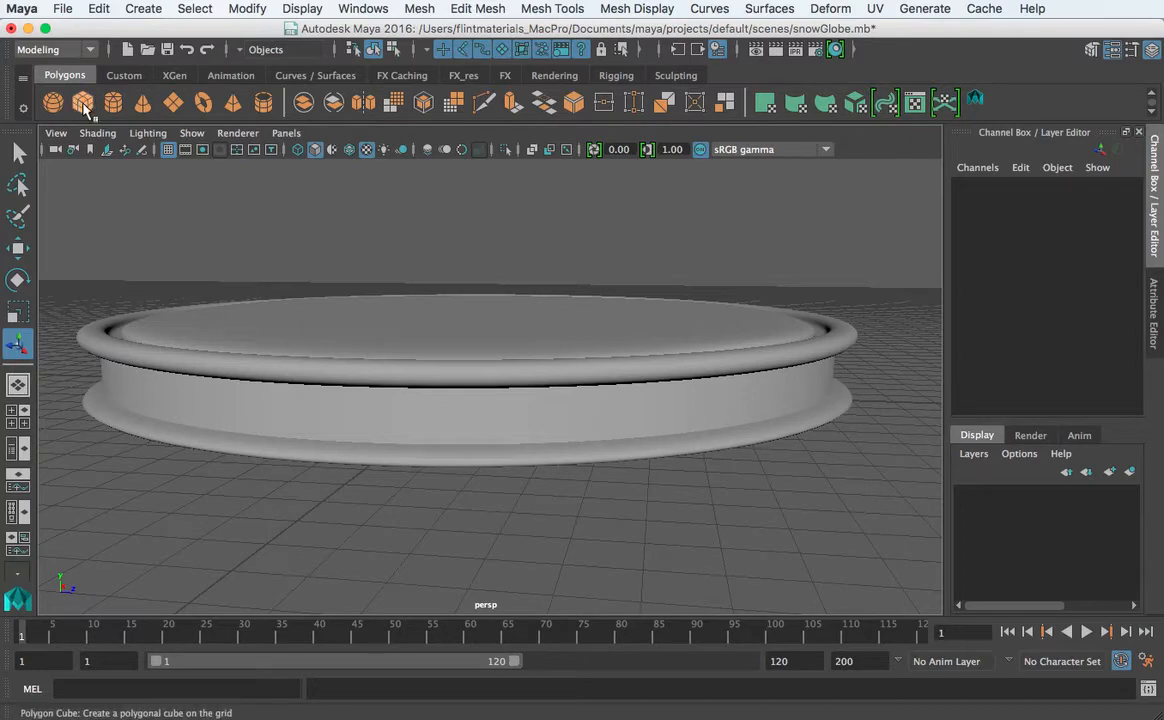
- Create a polygon cube and raise it above the base to about 4.1 in Translate Y
click(84, 107)
key(w)
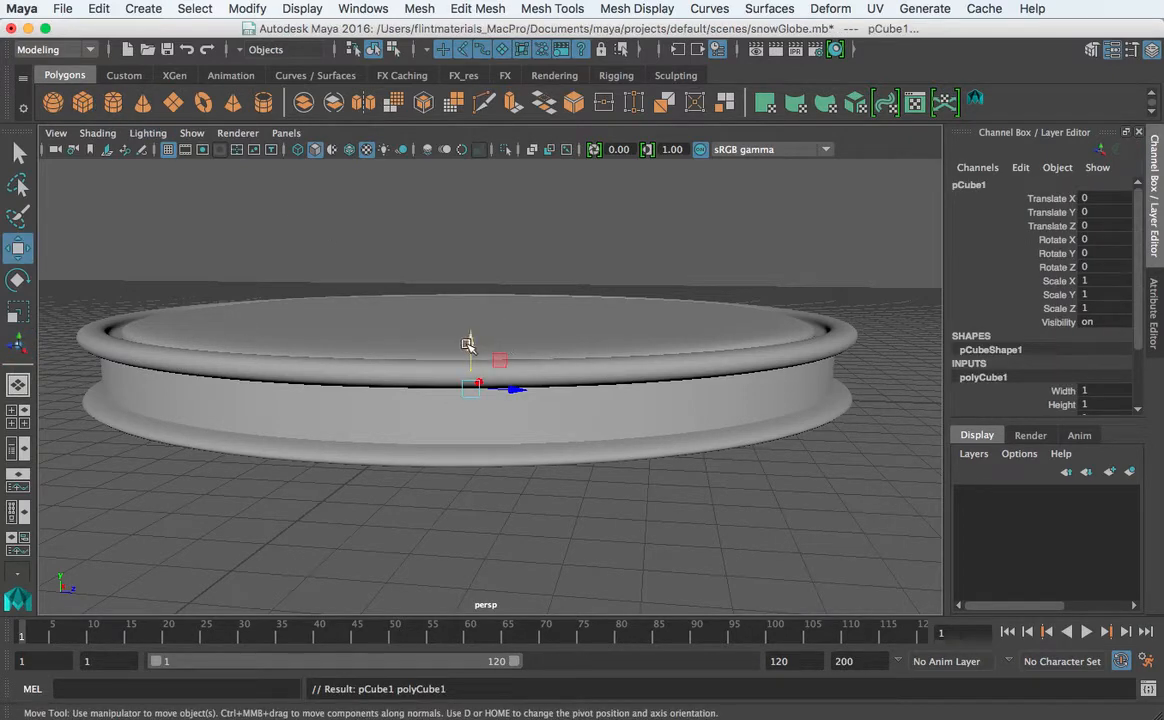
drag(467, 344, 530, 383)
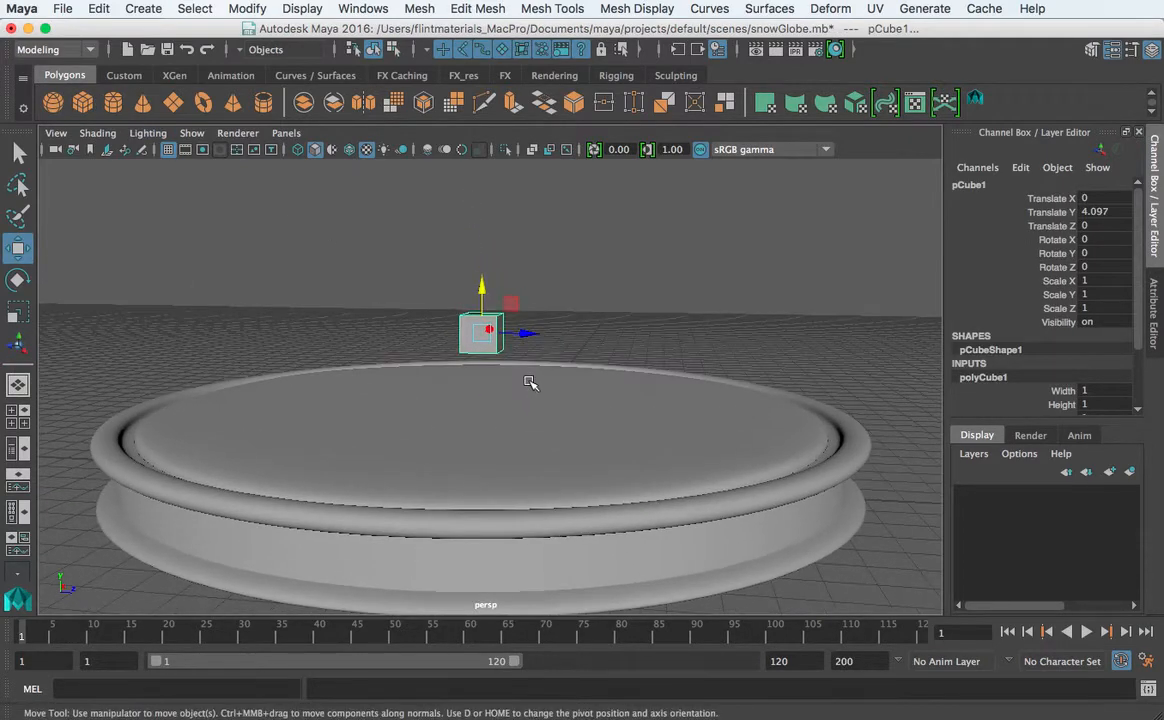
- Examine the cube's individual side faces in face mode, and reselect the whole cube in object mode
scroll(538, 375, up, 5)
right_drag(450, 294, 451, 326)
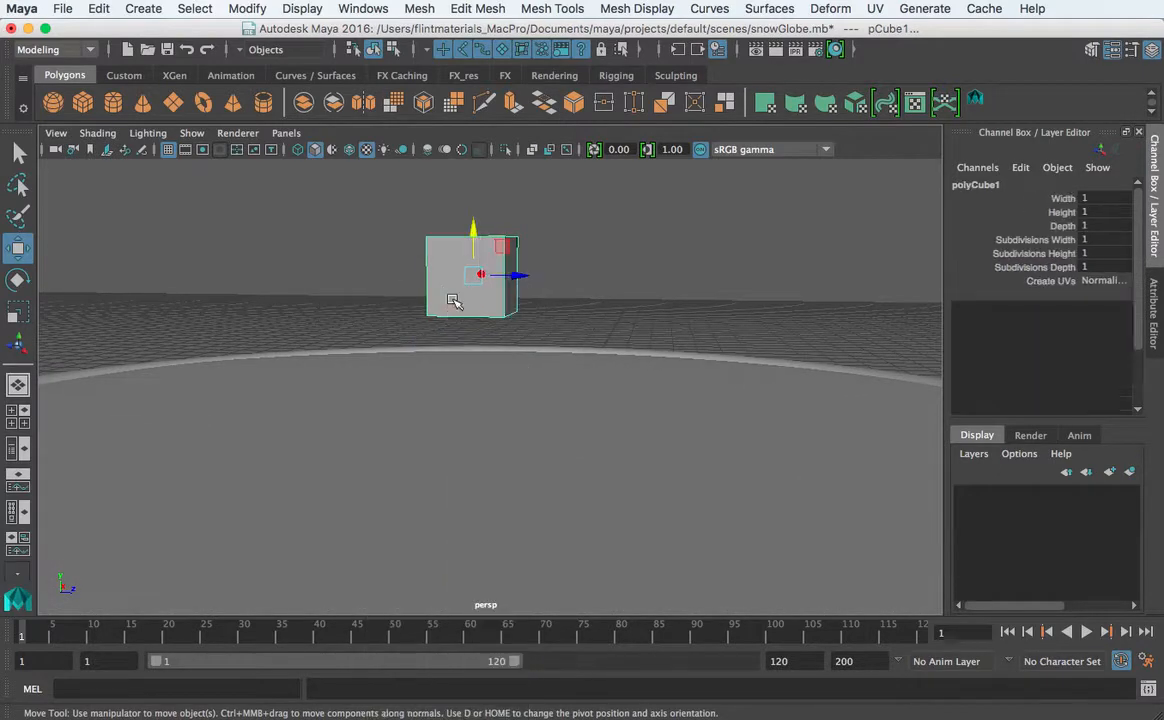
click(454, 292)
alt+drag(455, 283, 560, 272)
click(445, 265)
click(547, 277)
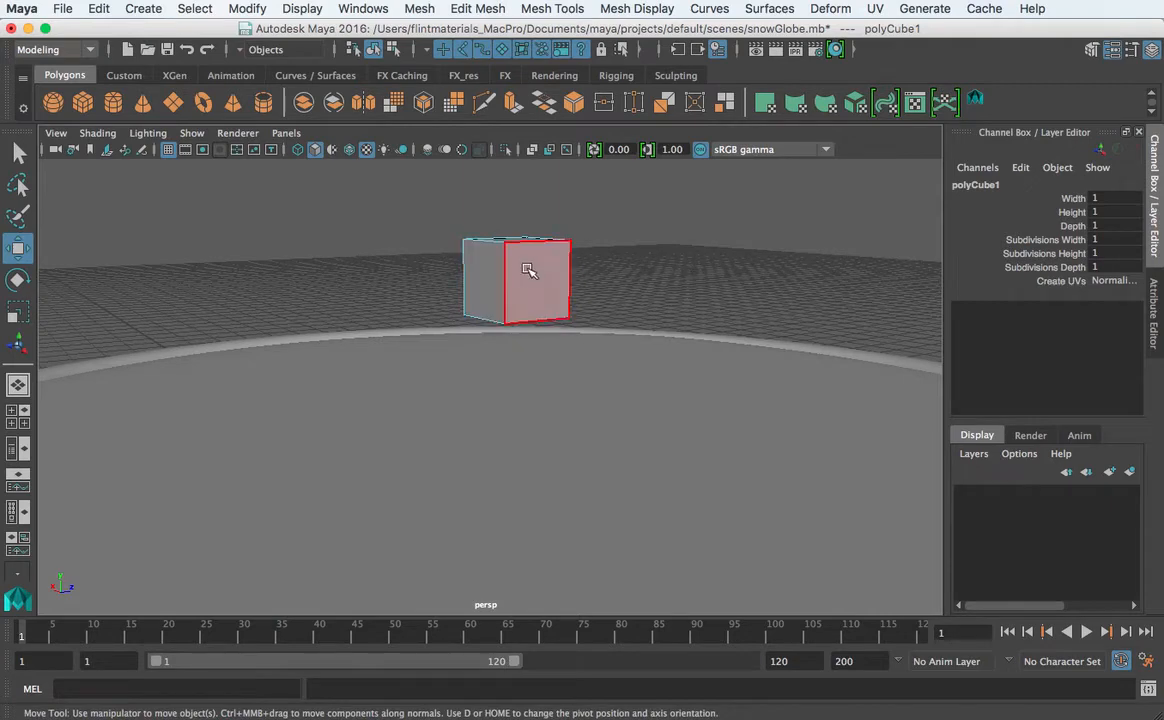
alt+drag(569, 286, 460, 330)
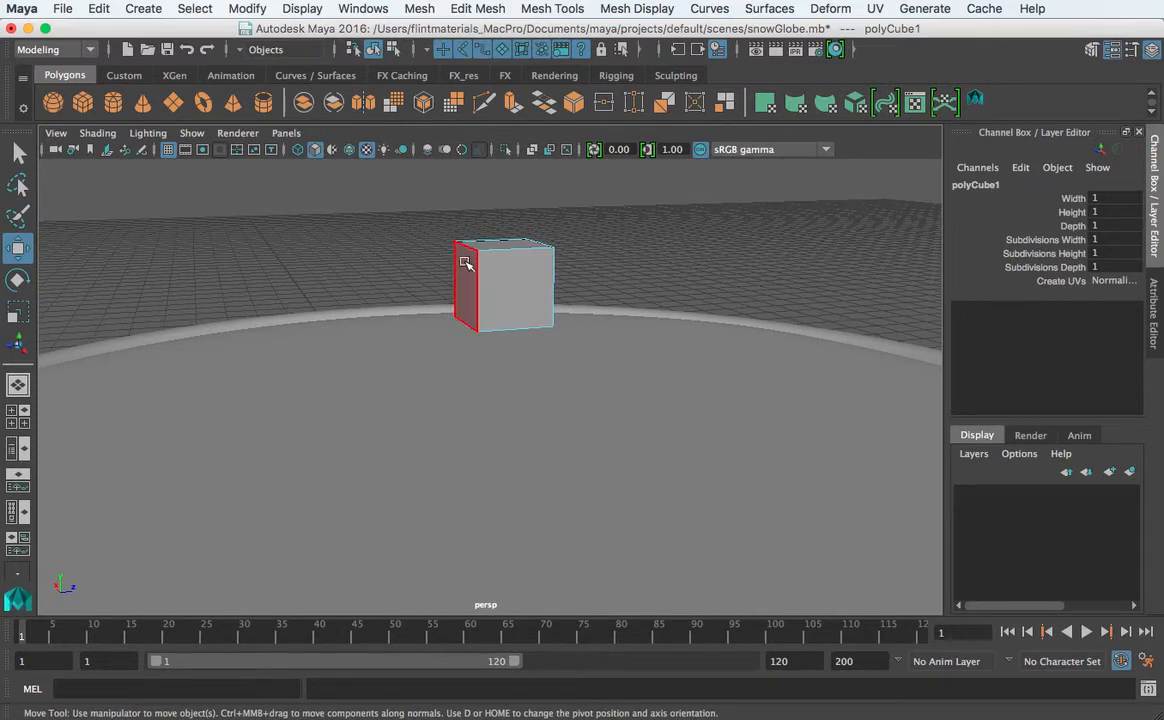
right_drag(515, 294, 572, 273)
click(524, 285)
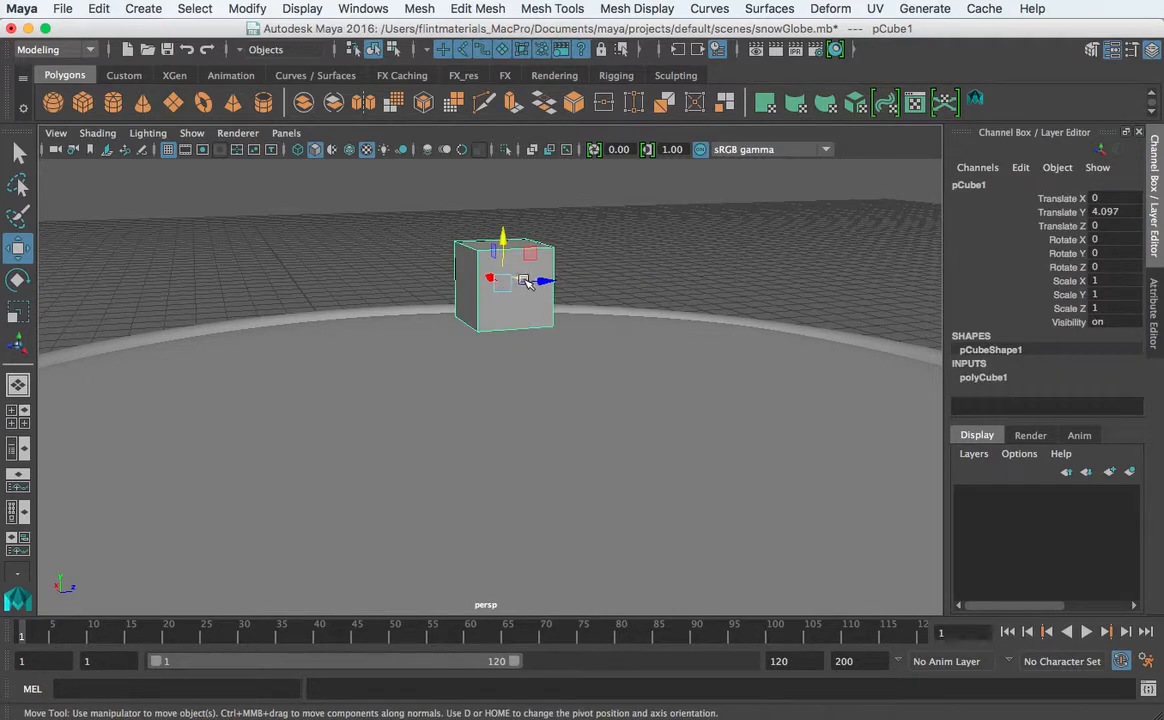
- Open the UV Editor beside the cube, shrink its window, and frame the cube's full UV layout
click(360, 10)
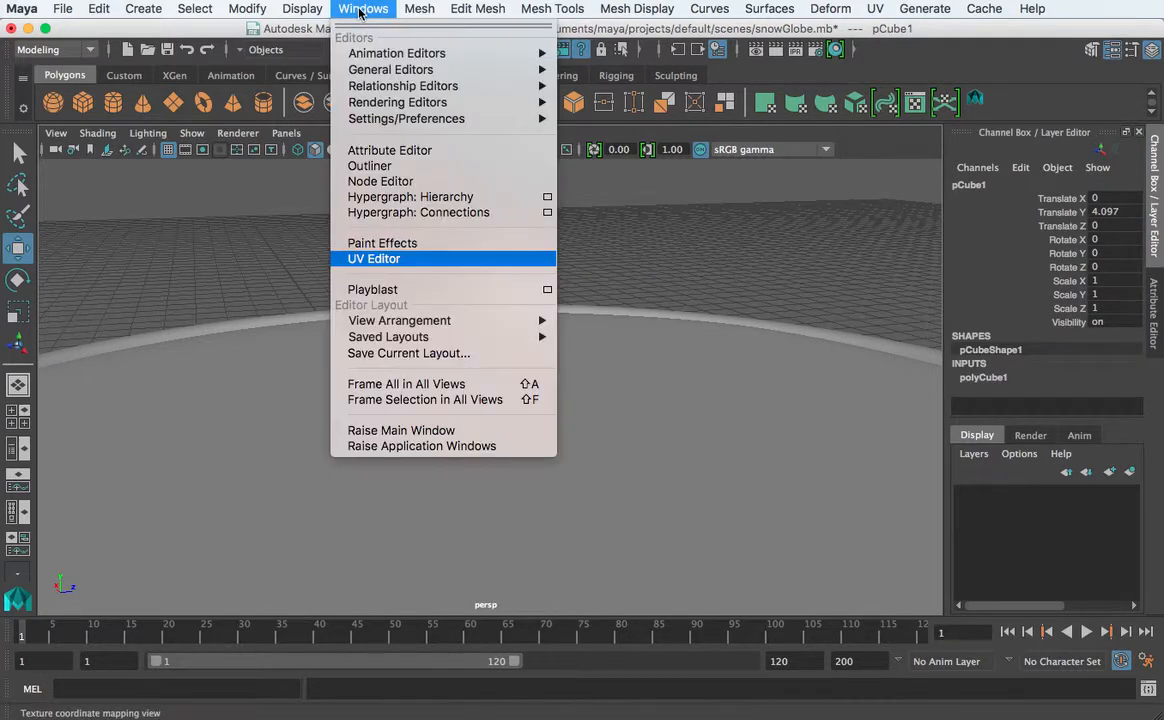
click(379, 260)
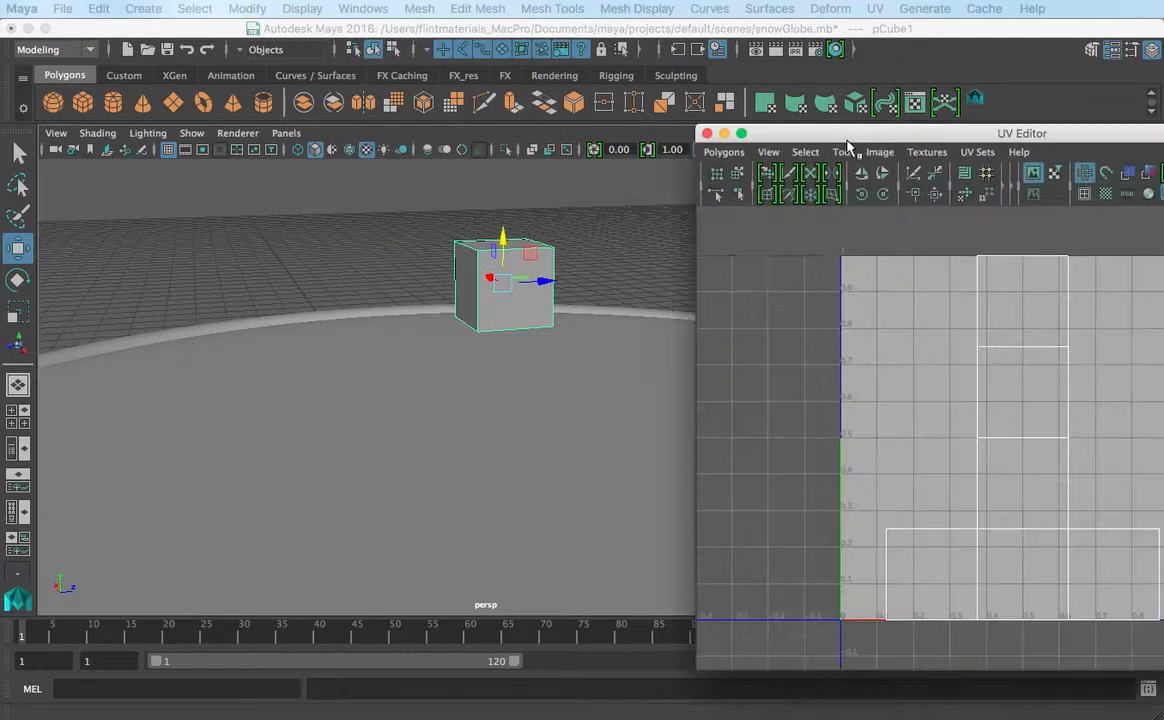
drag(858, 133, 668, 56)
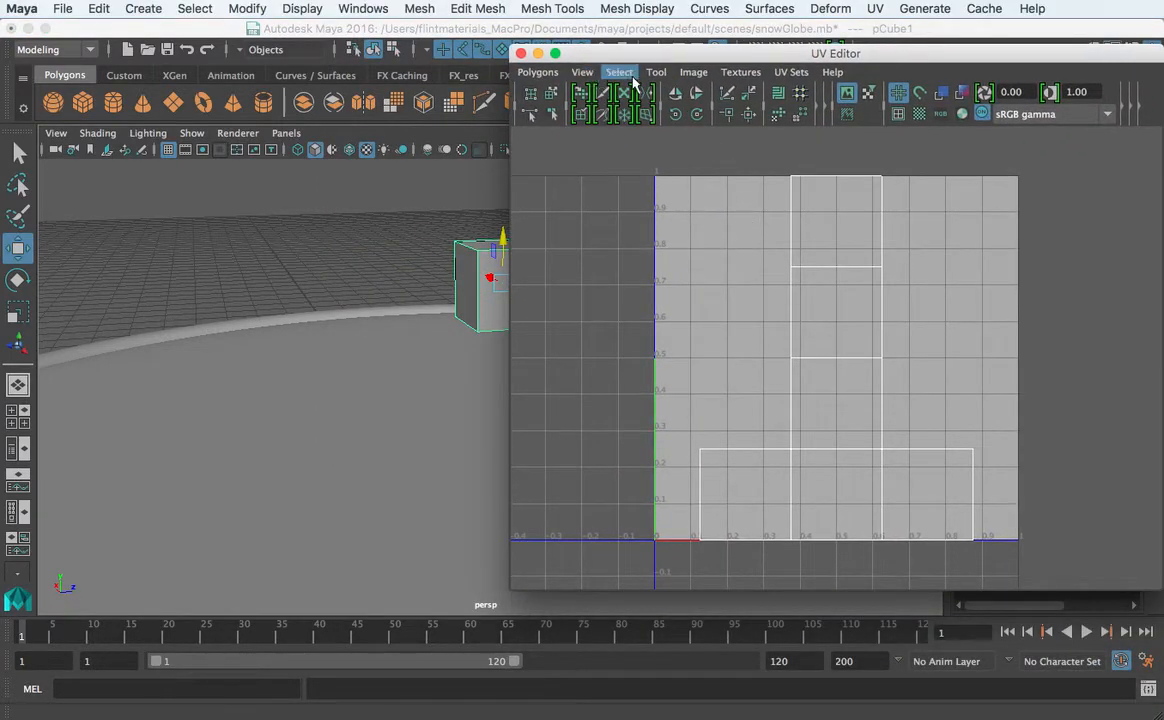
drag(1160, 588, 1050, 533)
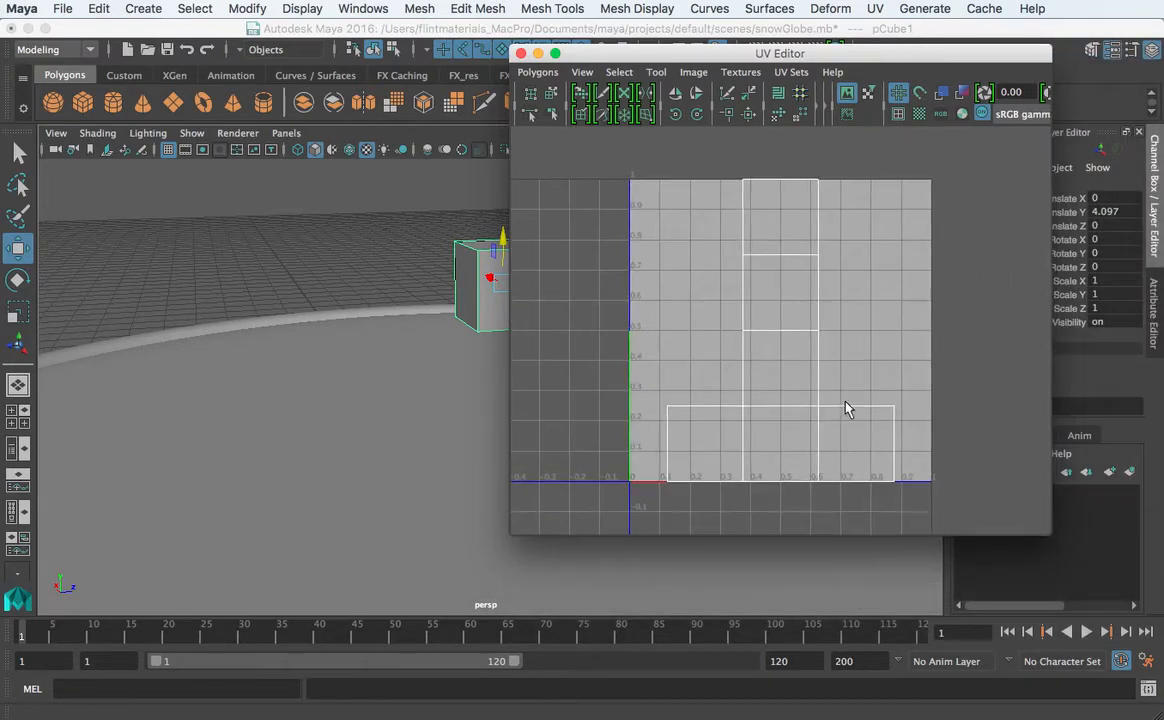
scroll(844, 405, down, 5)
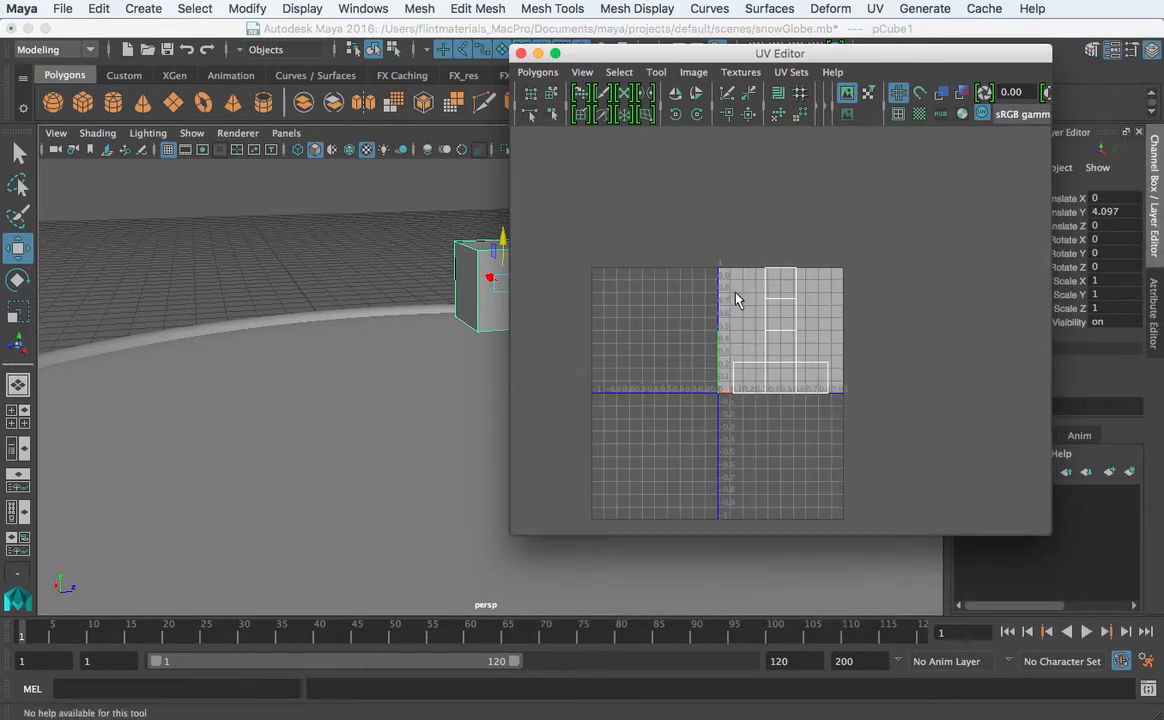
scroll(735, 300, up, 2)
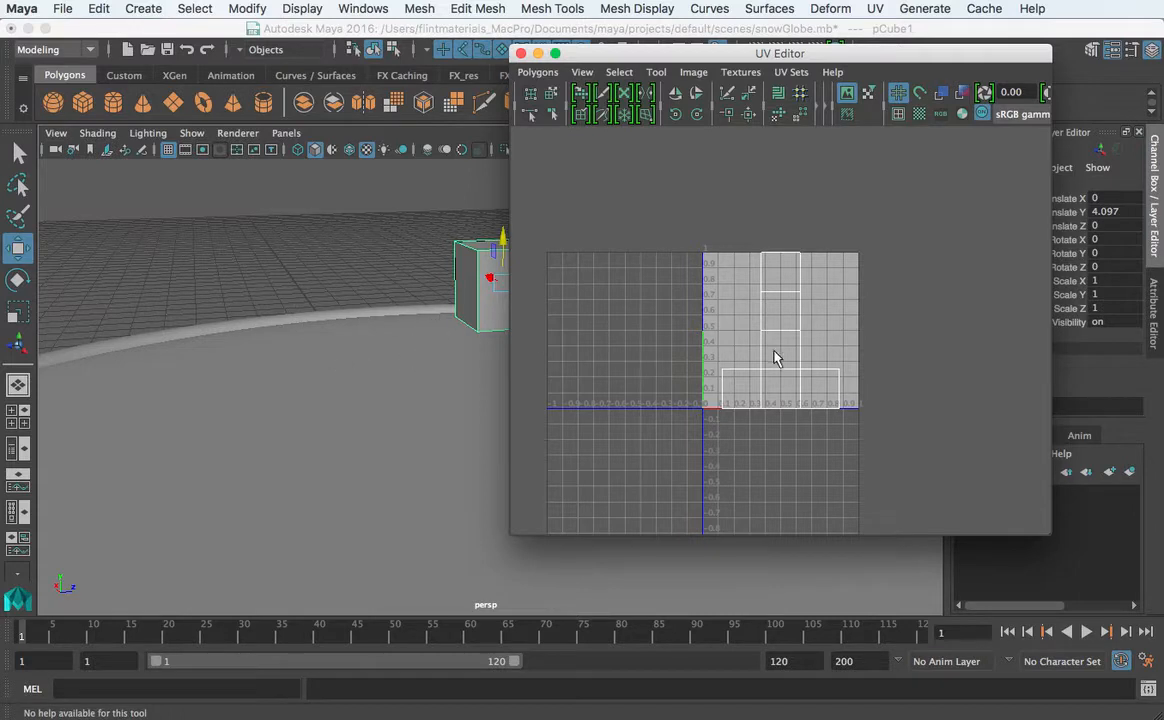
scroll(806, 357, up, 1)
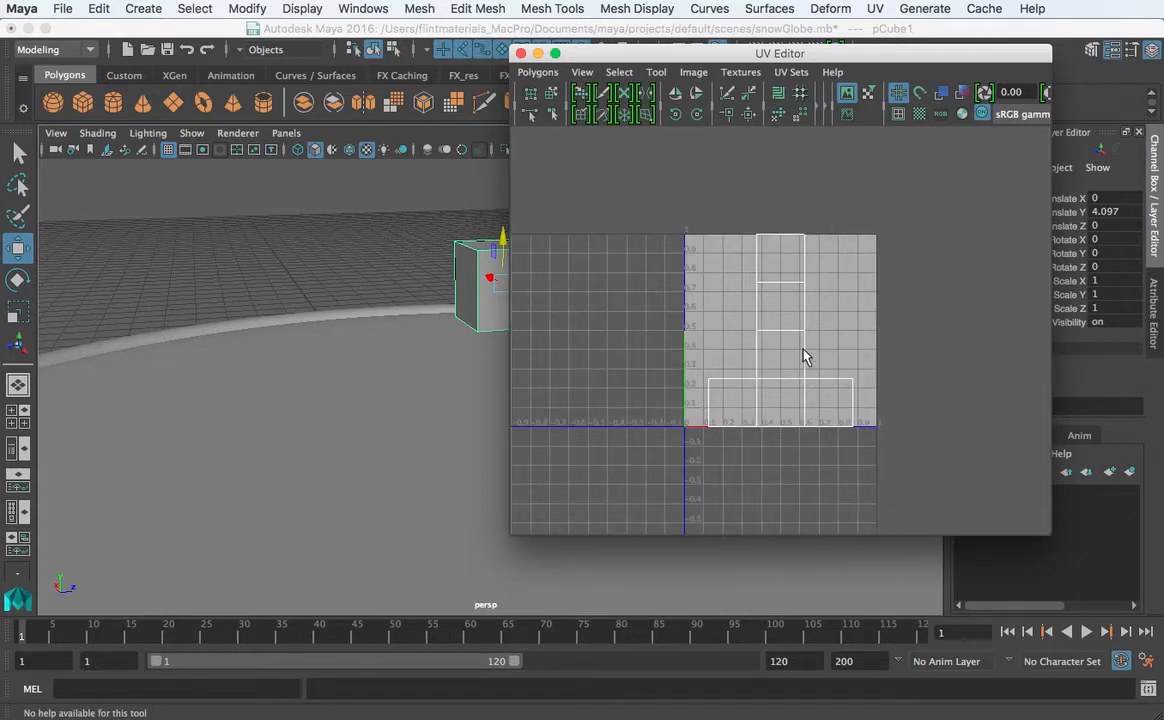
scroll(806, 357, up, 1)
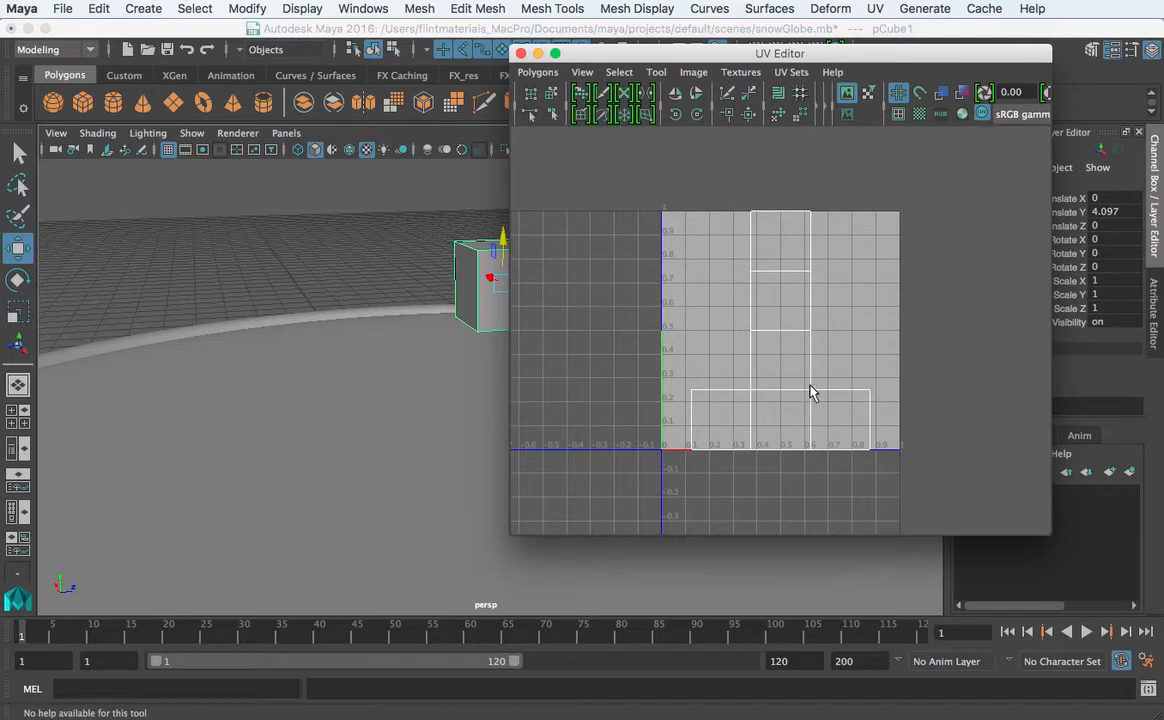
- Select the cube's faces one at a time to match each with its square in the UV layout, and clear the selection
alt+middle_drag(470, 314, 336, 325)
right_drag(374, 328, 380, 346)
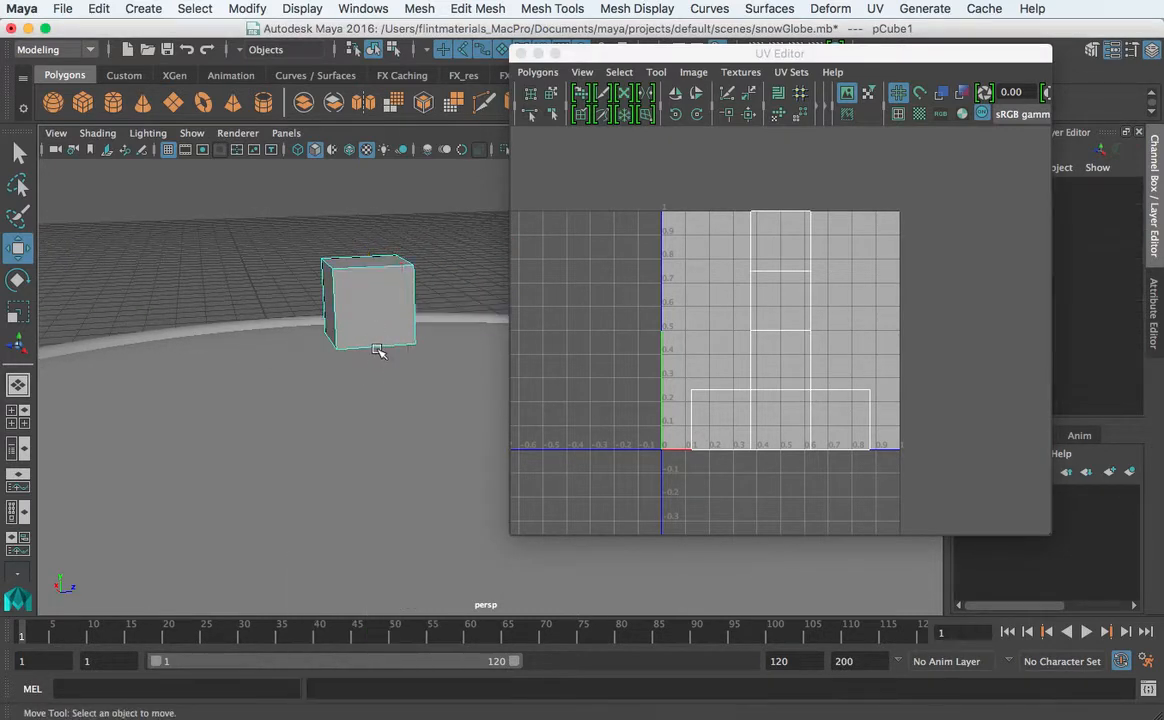
click(380, 339)
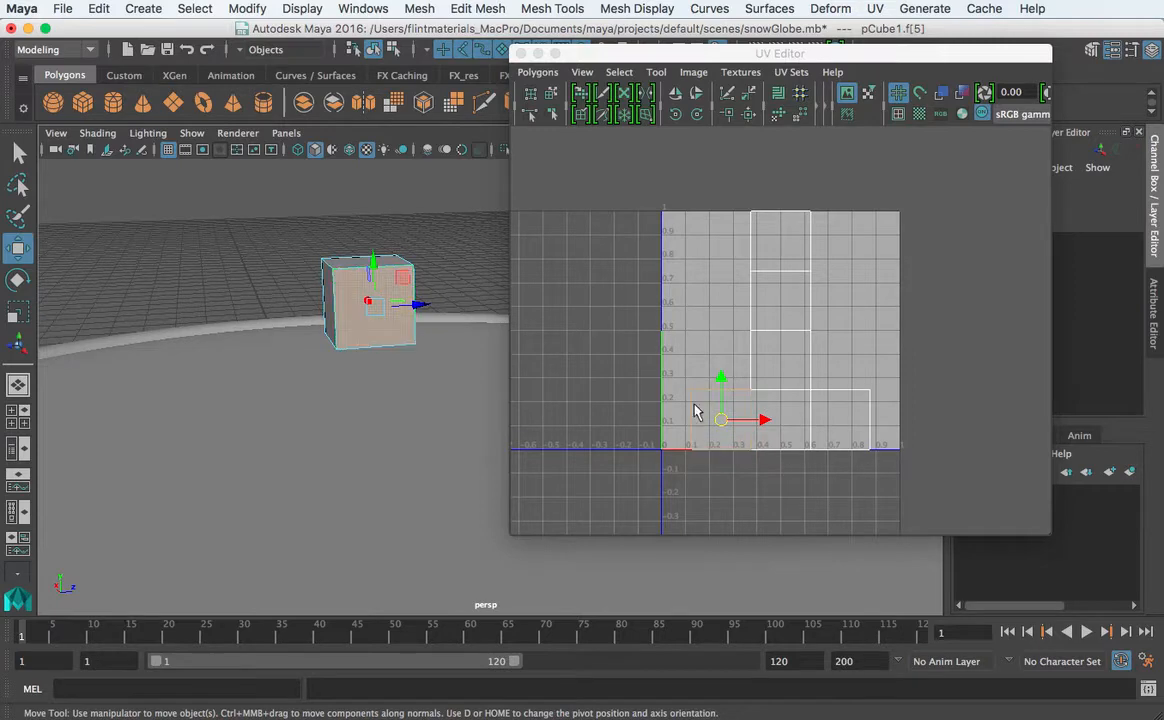
alt+drag(455, 351, 291, 366)
click(400, 303)
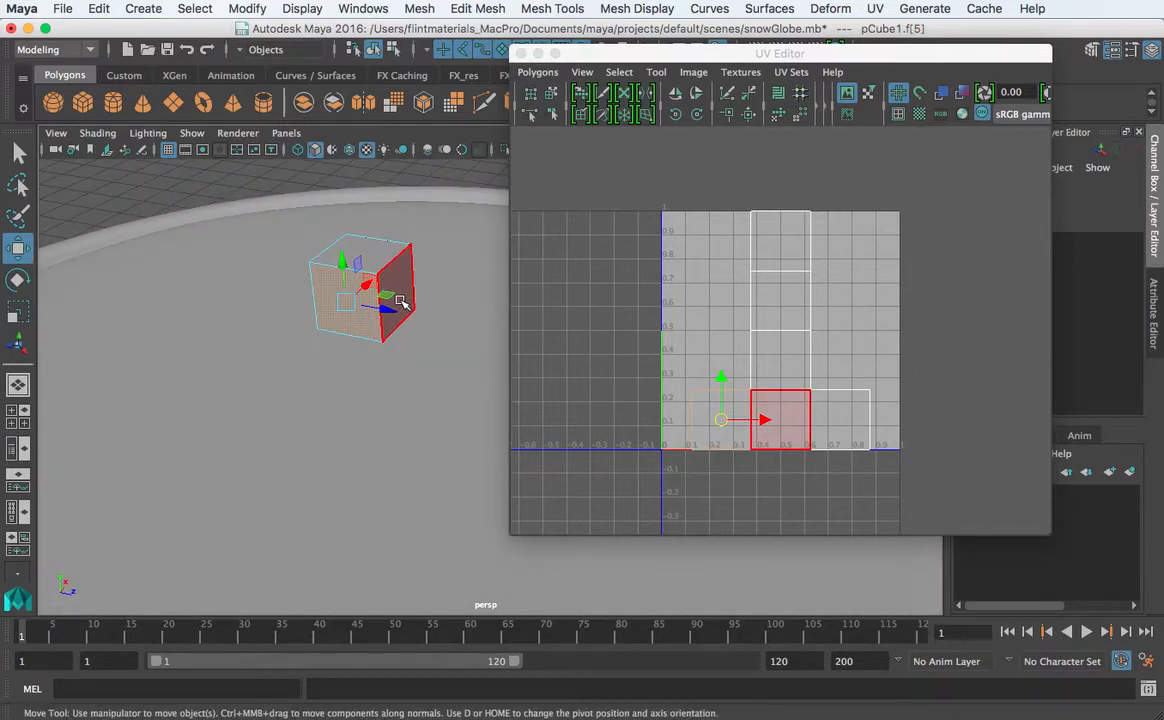
click(368, 258)
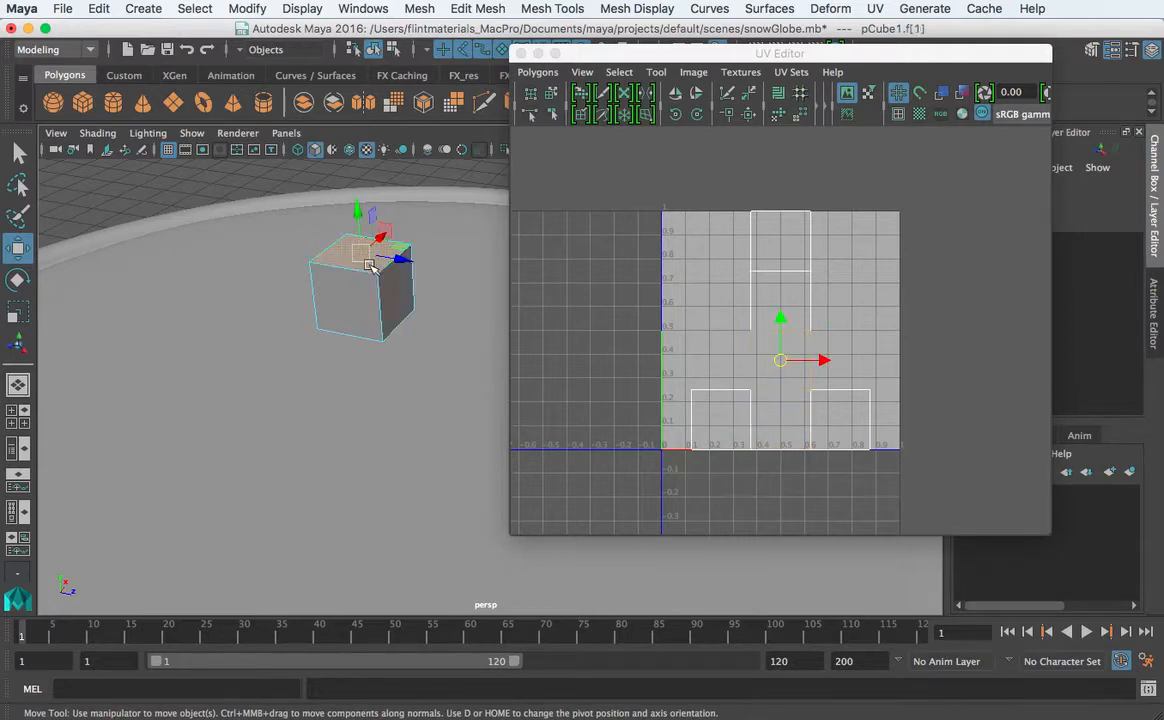
alt+drag(370, 265, 528, 291)
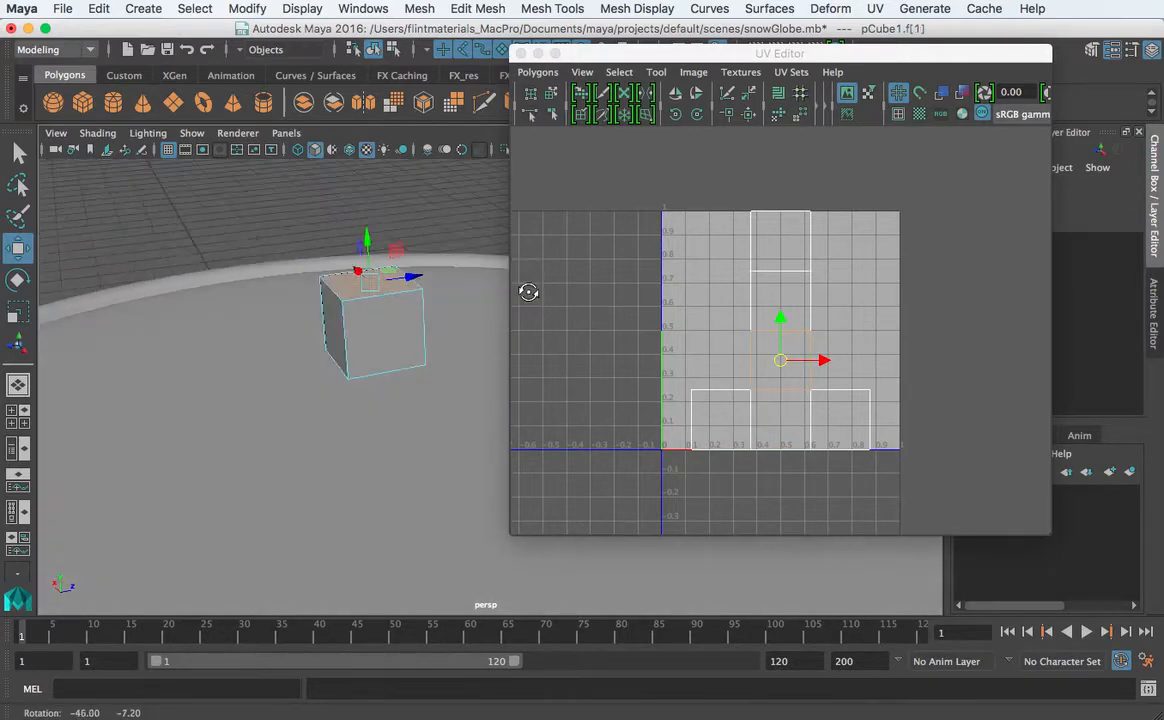
click(385, 338)
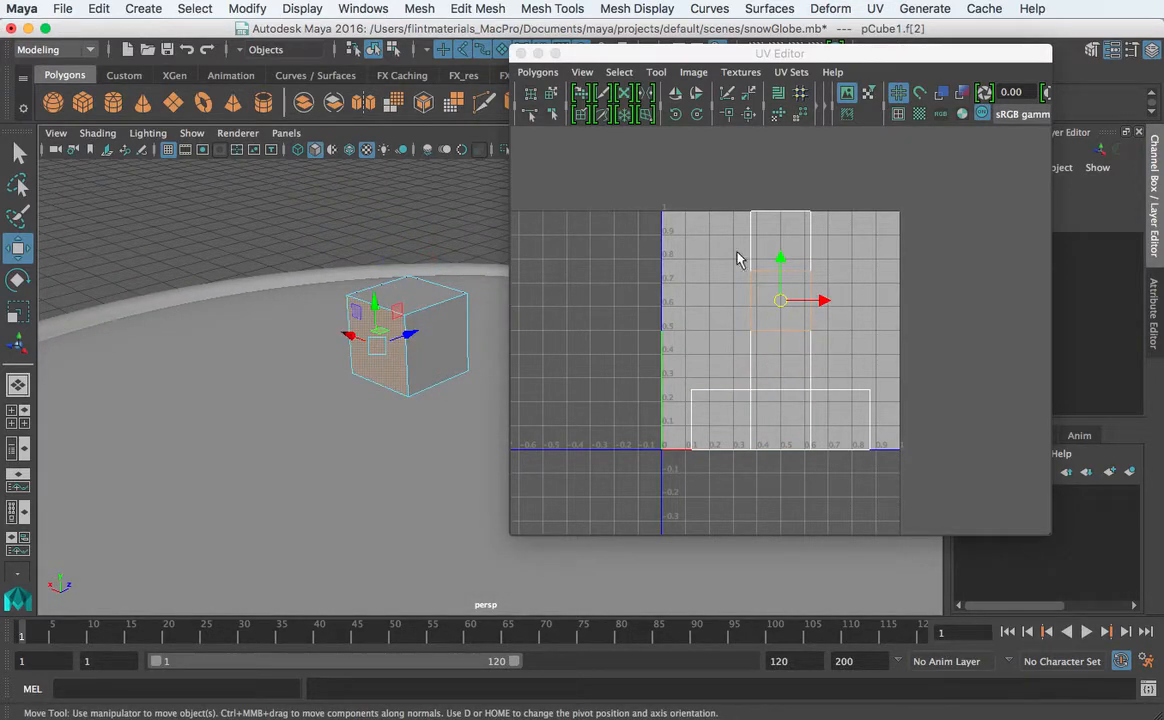
click(673, 239)
click(430, 245)
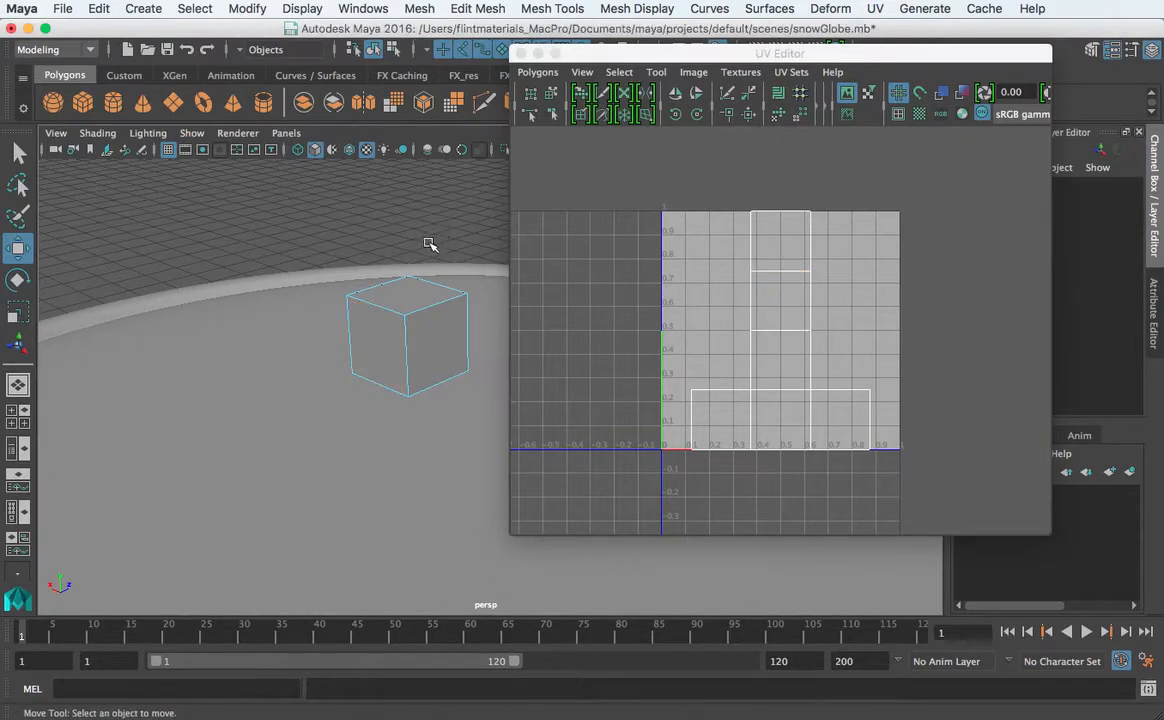
- Set up a UV Snapshot with the Desktop as its destination and uvsanp as its file name
click(537, 72)
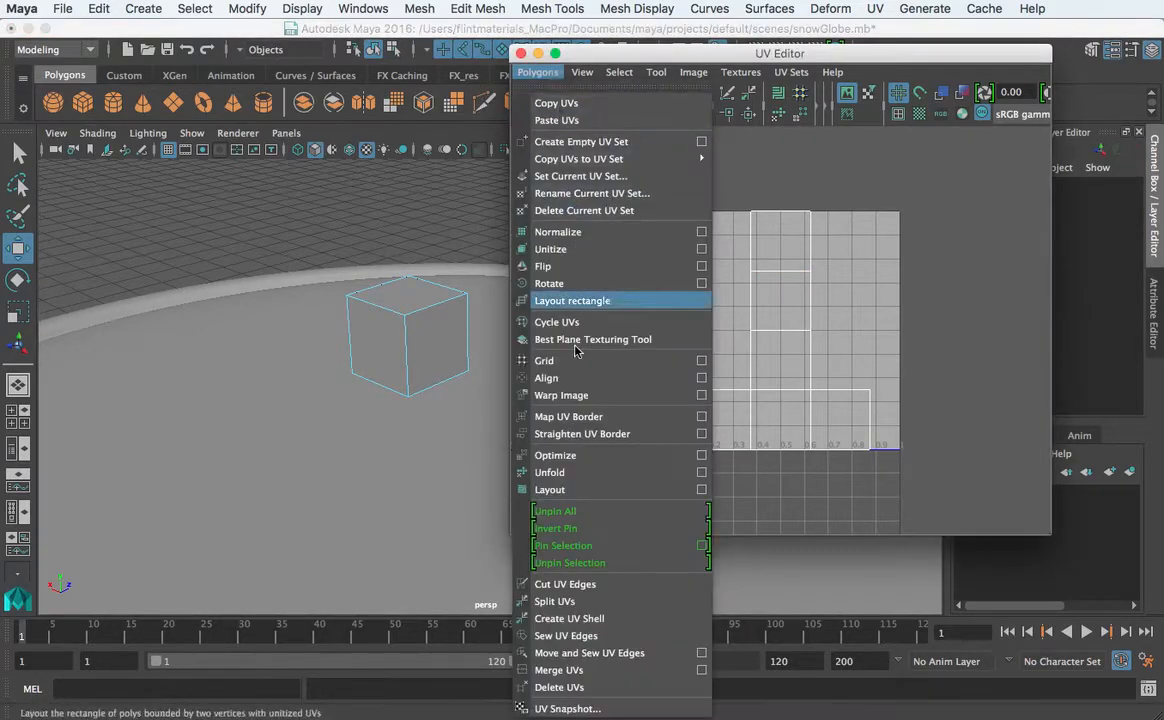
click(565, 710)
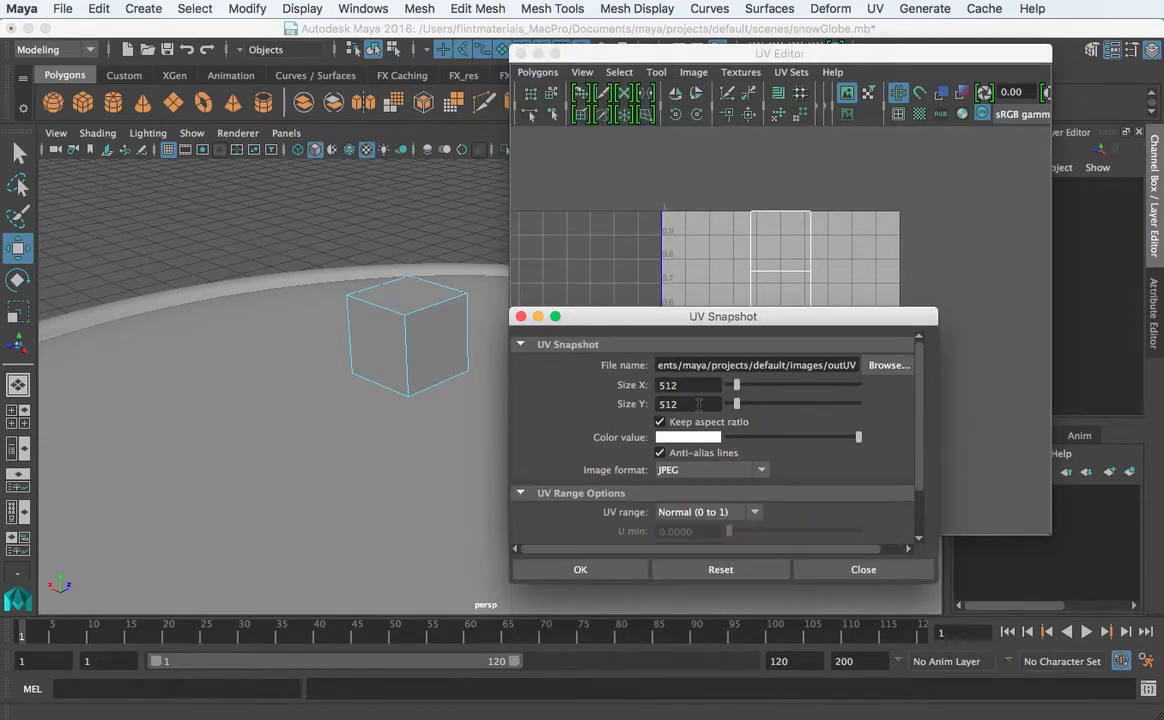
click(885, 366)
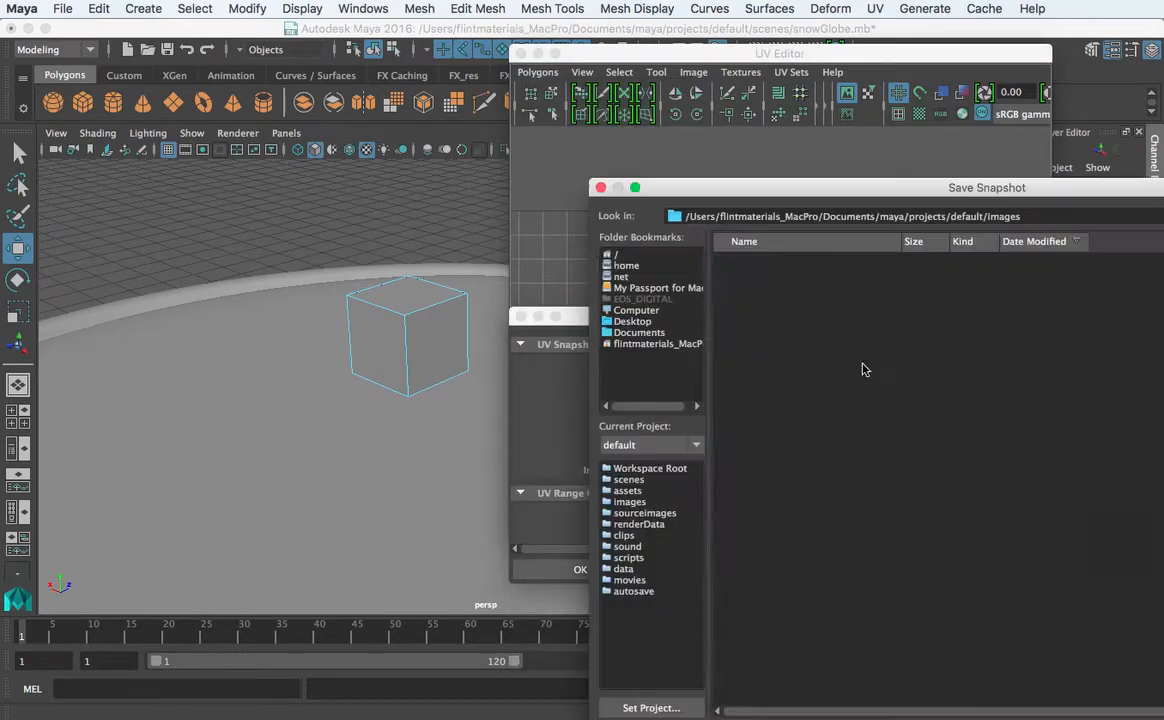
click(630, 321)
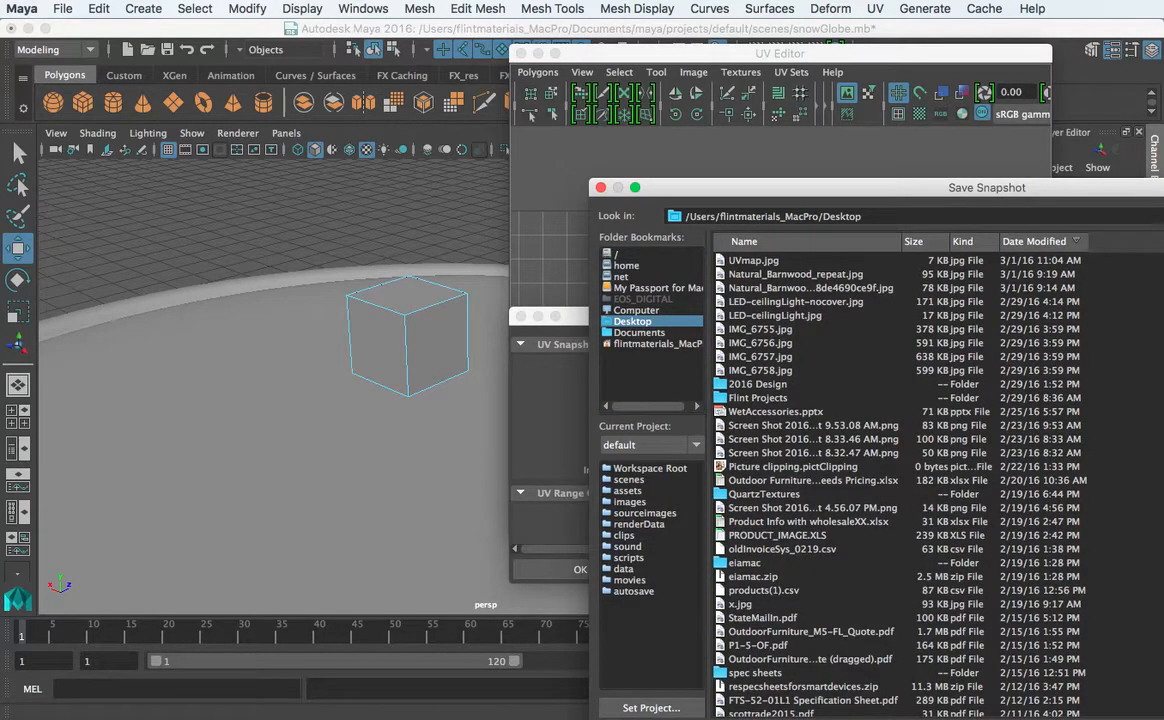
key(Return)
- Select the whole cube in object mode and export its UV layout as the JPEG snapshot uvsanp
click(600, 569)
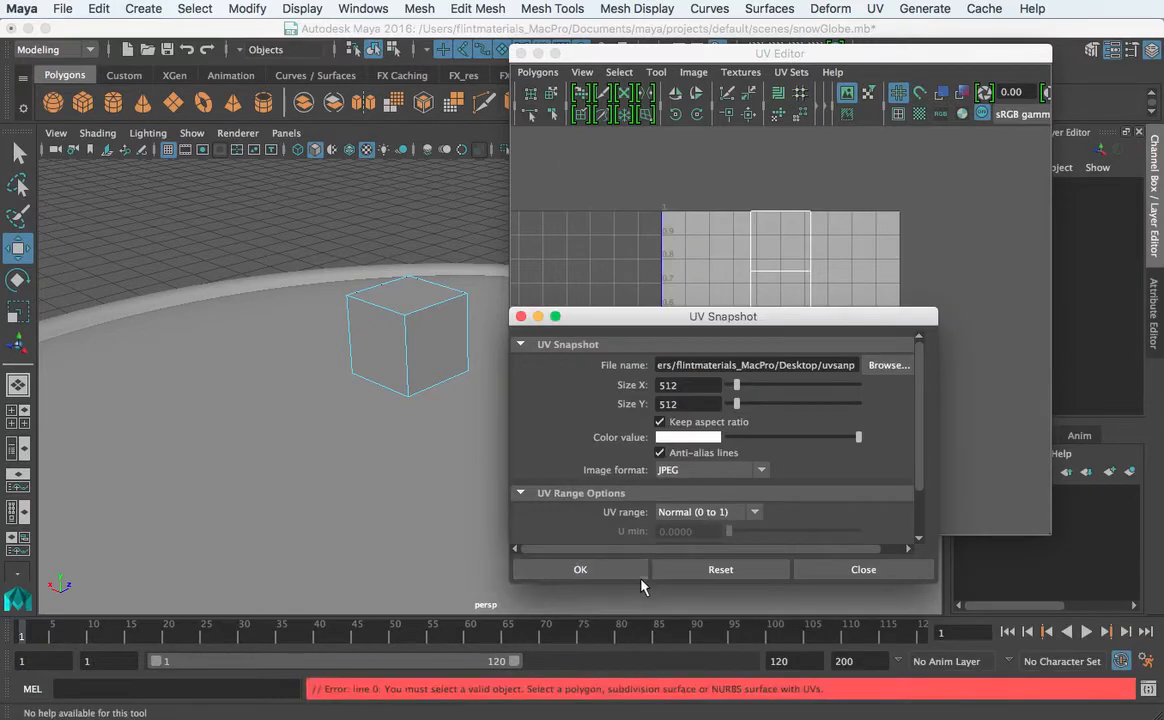
right_drag(420, 318, 457, 310)
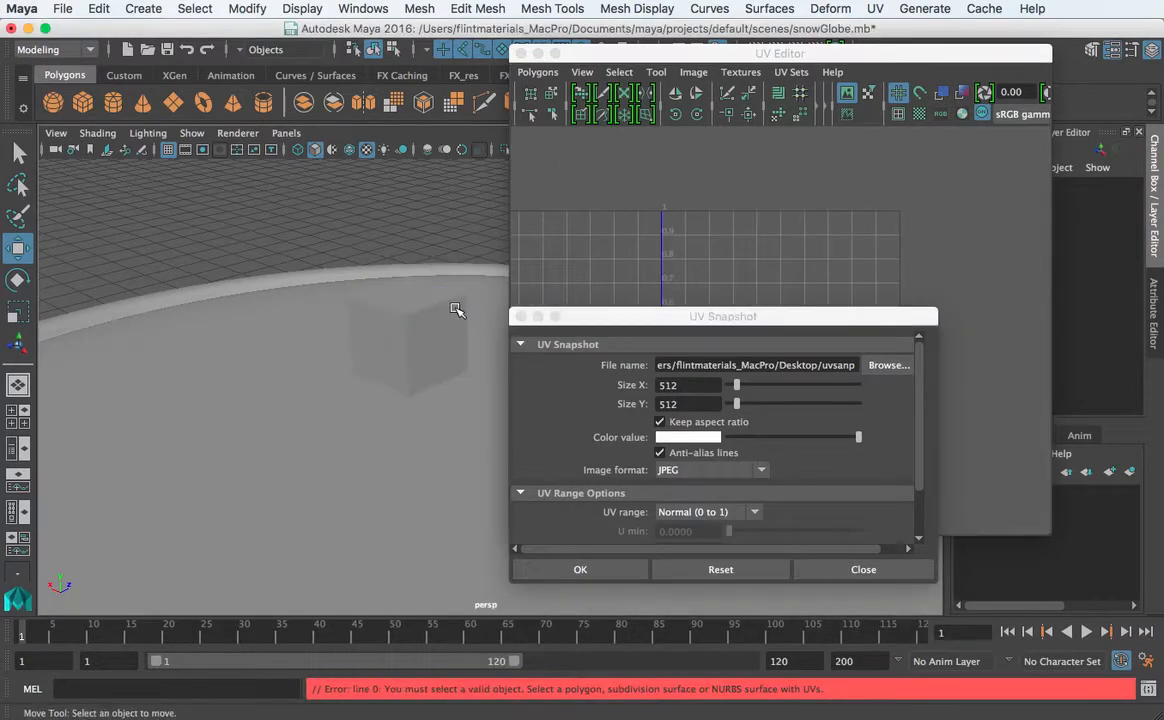
click(457, 310)
click(621, 572)
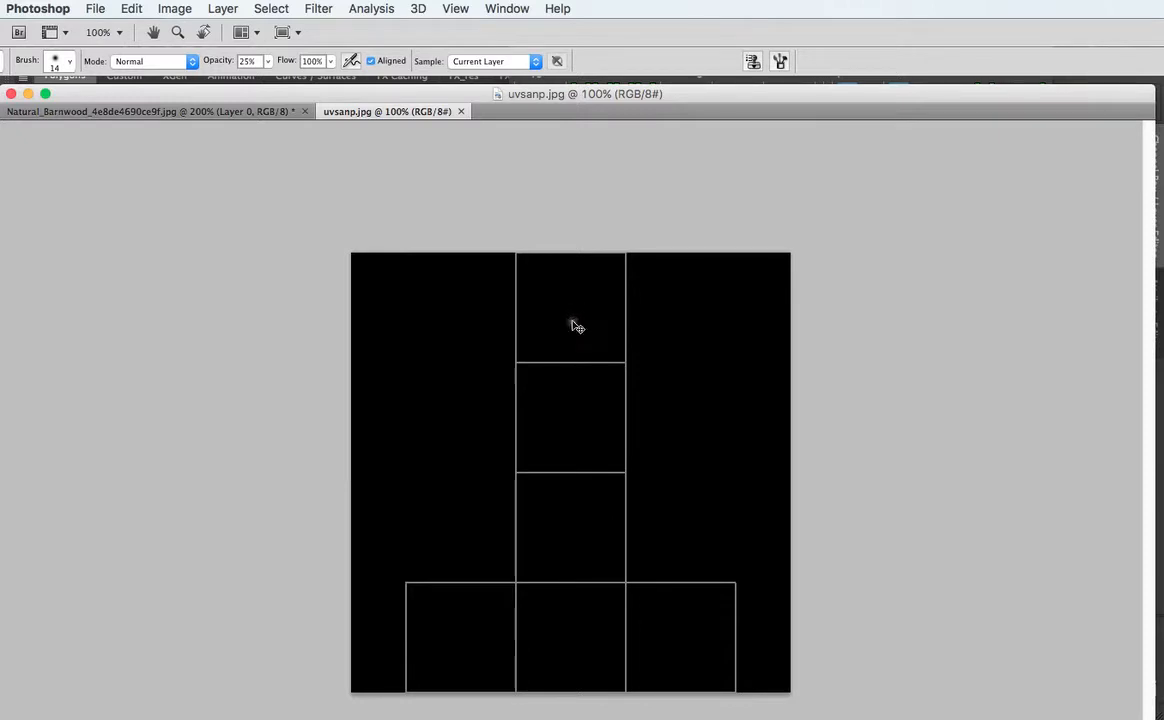
- In Photoshop, invert the colors of uvsanp.jpg and convert its locked background into a regular layer
key(super+i)
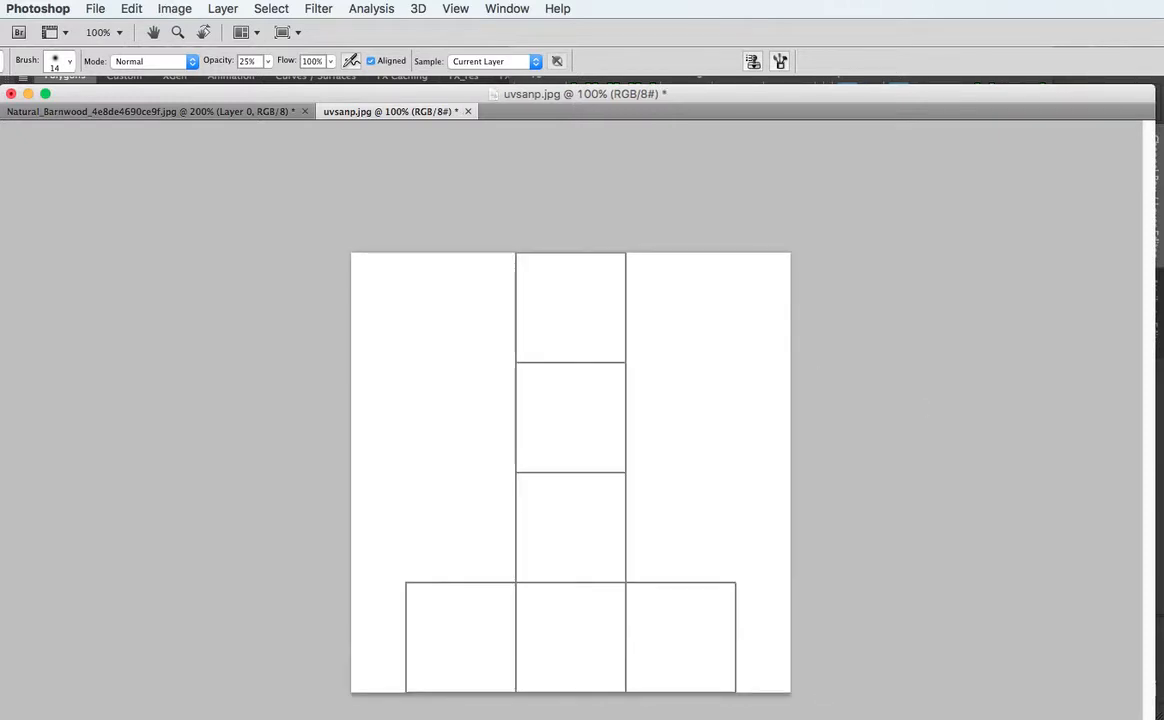
drag(1160, 207, 911, 178)
double_click(994, 292)
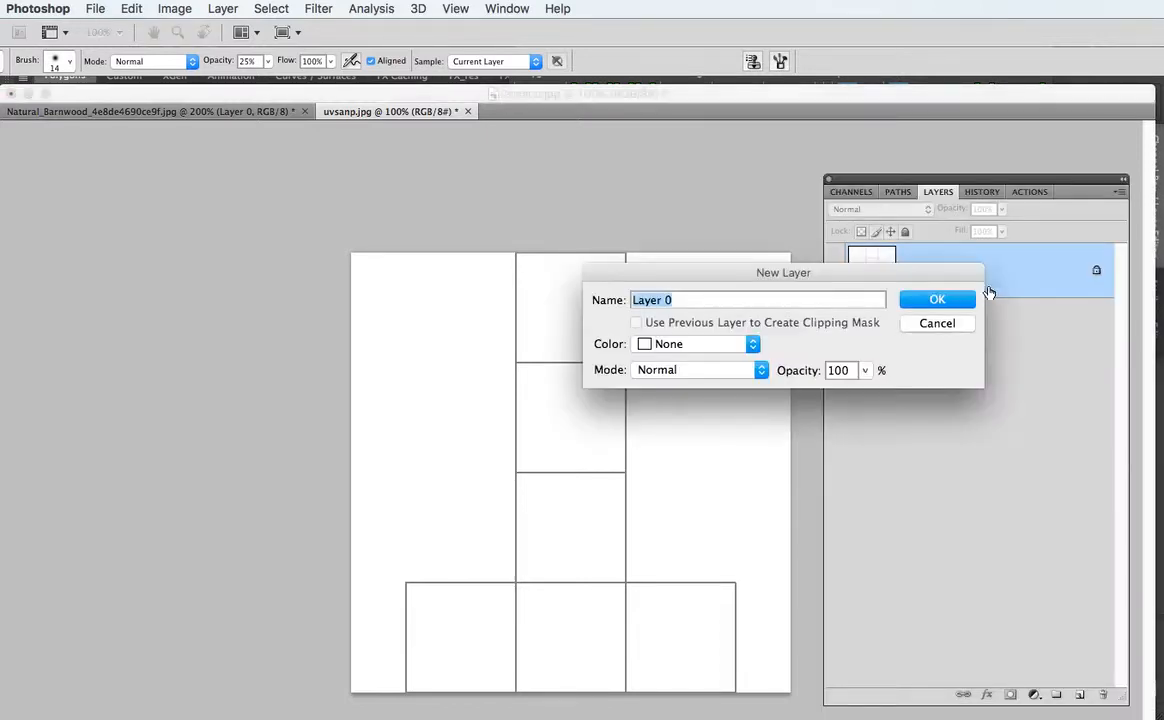
click(930, 300)
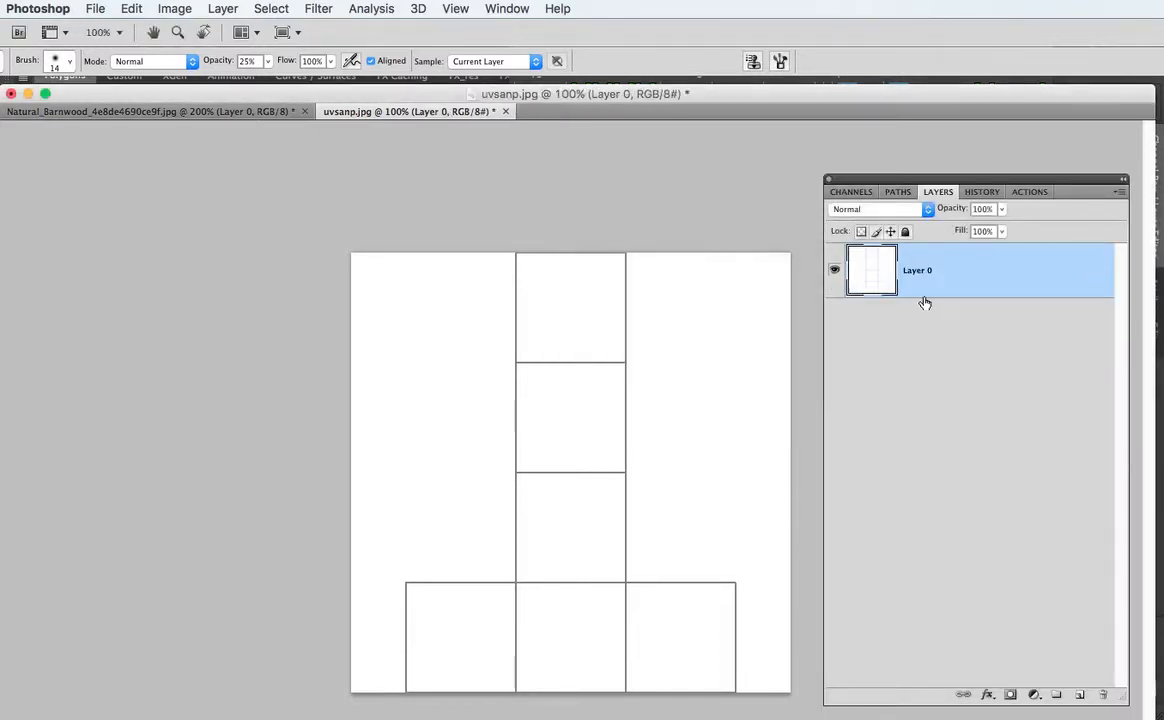
- Add an empty layer beneath the UV line layer and set the UV layer's blend mode to Multiply
click(1079, 694)
drag(948, 291, 949, 363)
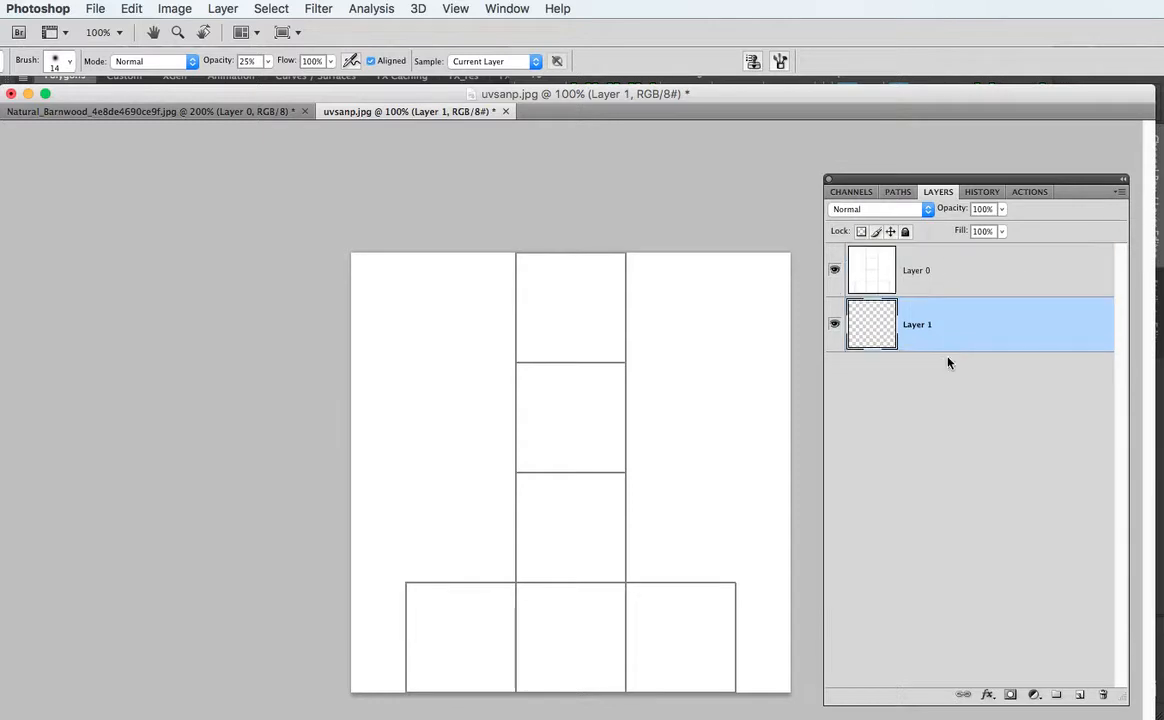
click(977, 280)
click(868, 210)
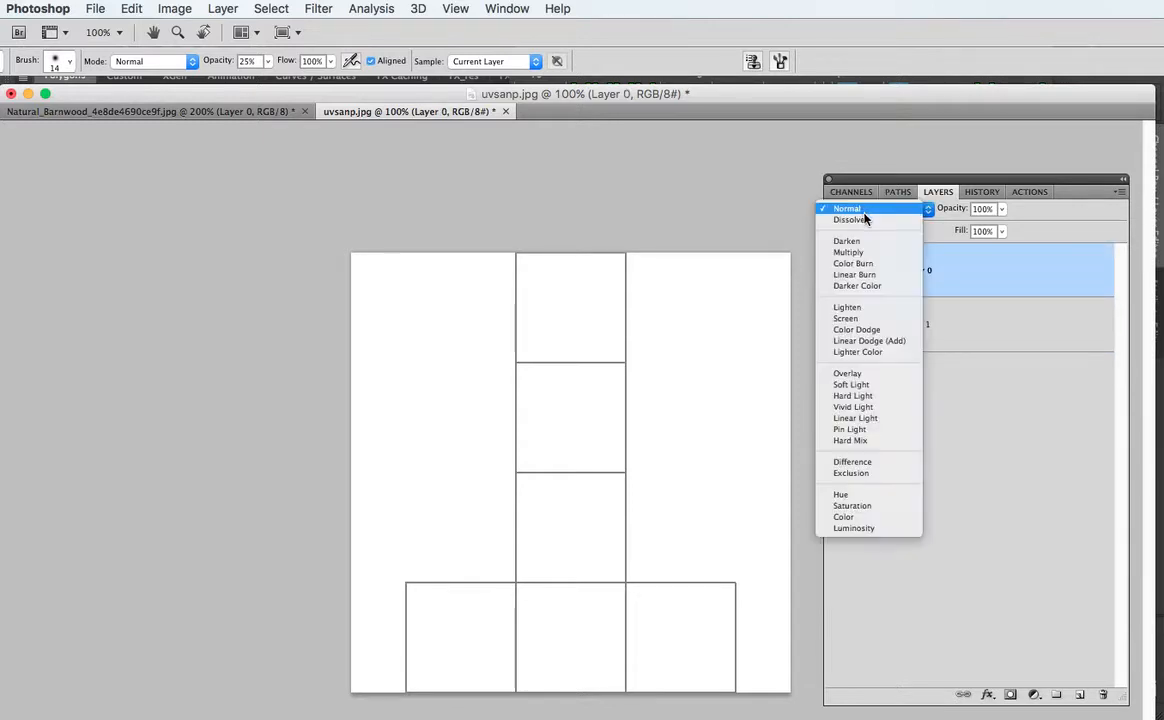
click(852, 252)
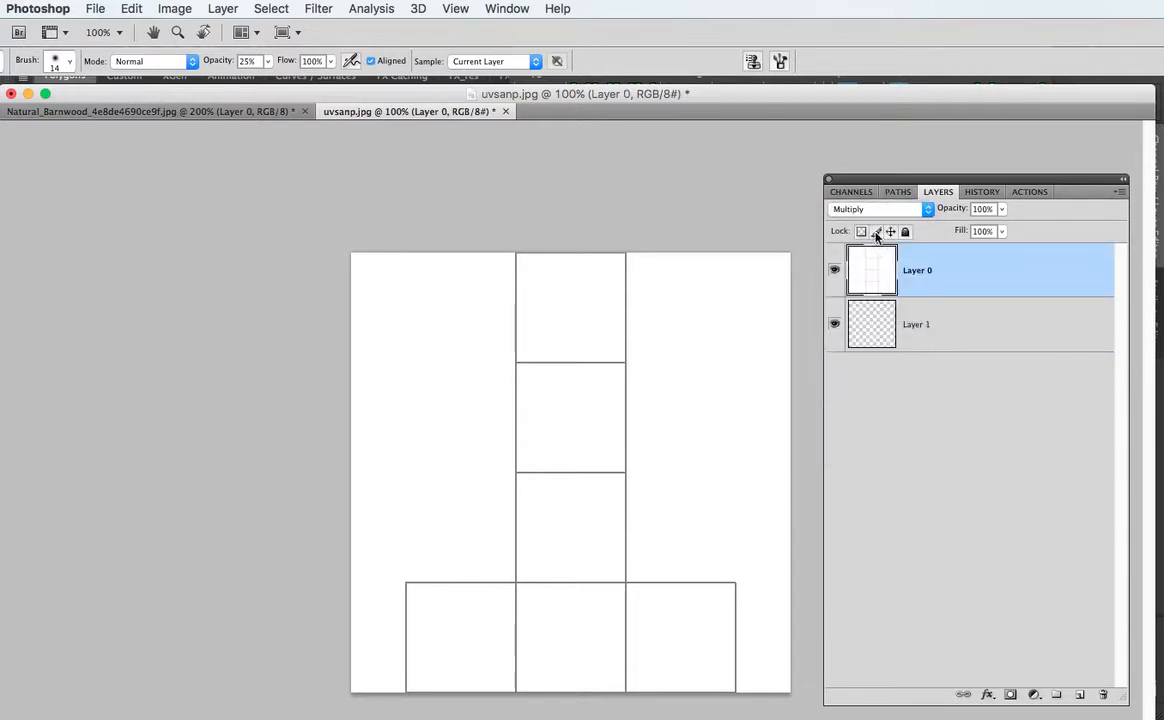
- Fully lock the UV line layer and make the empty layer beneath it active with the Brush tool
click(905, 232)
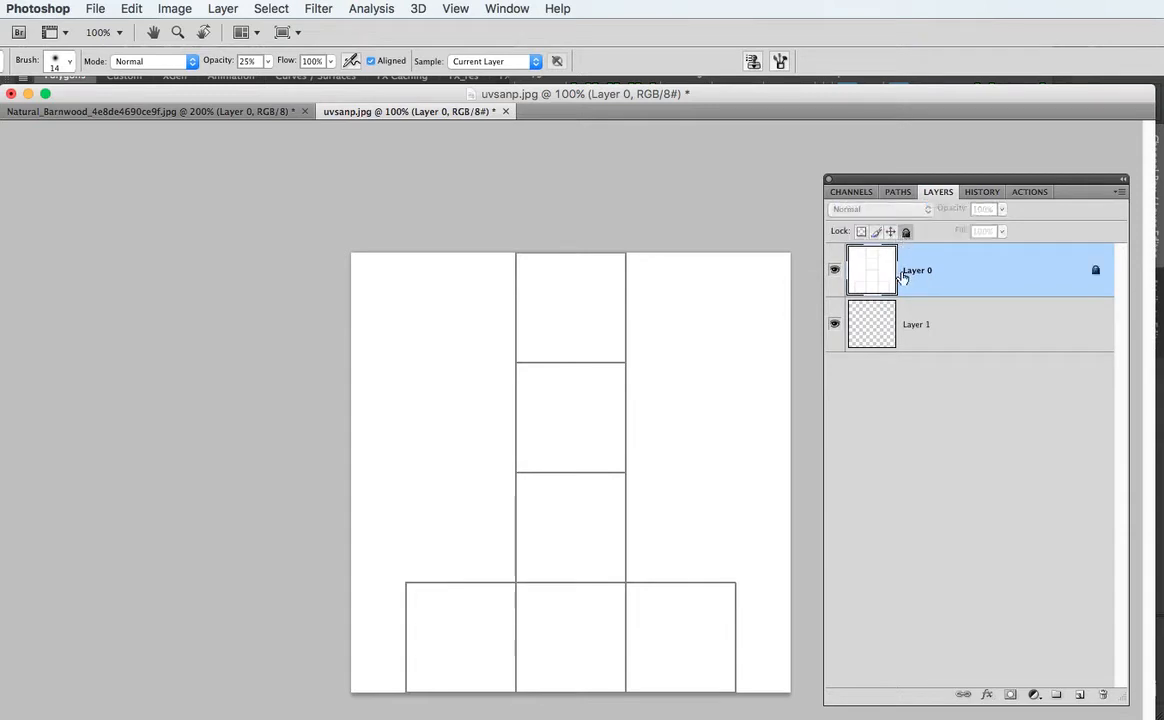
click(965, 324)
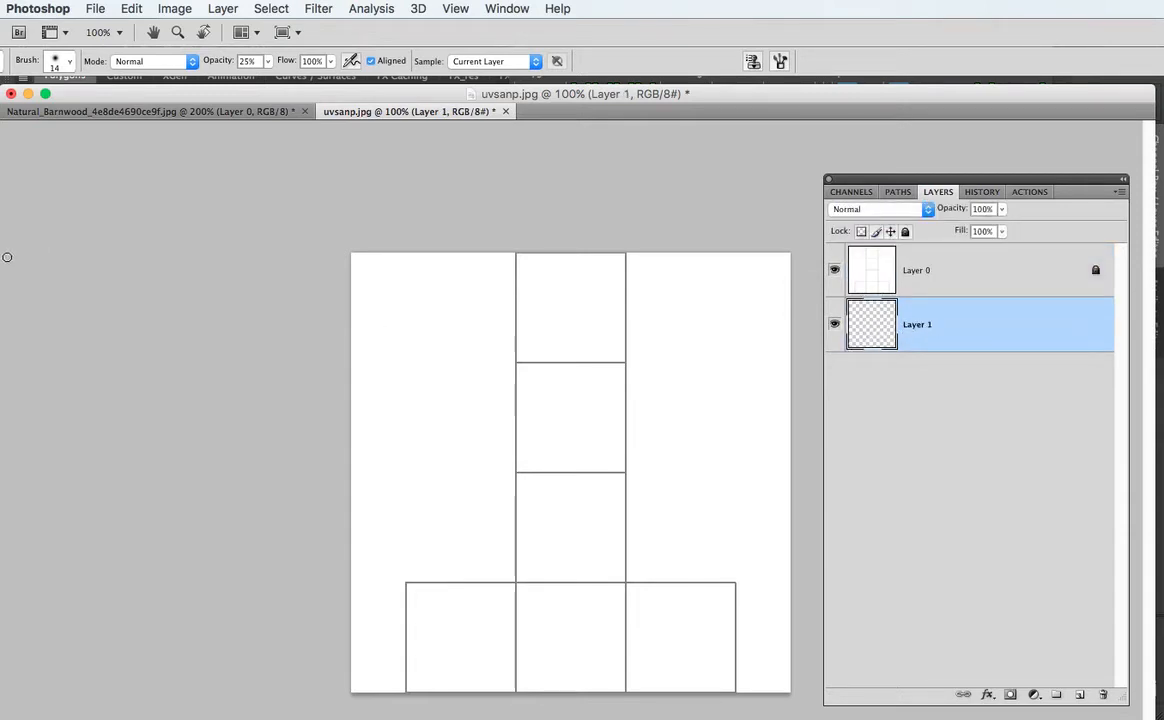
key(b)
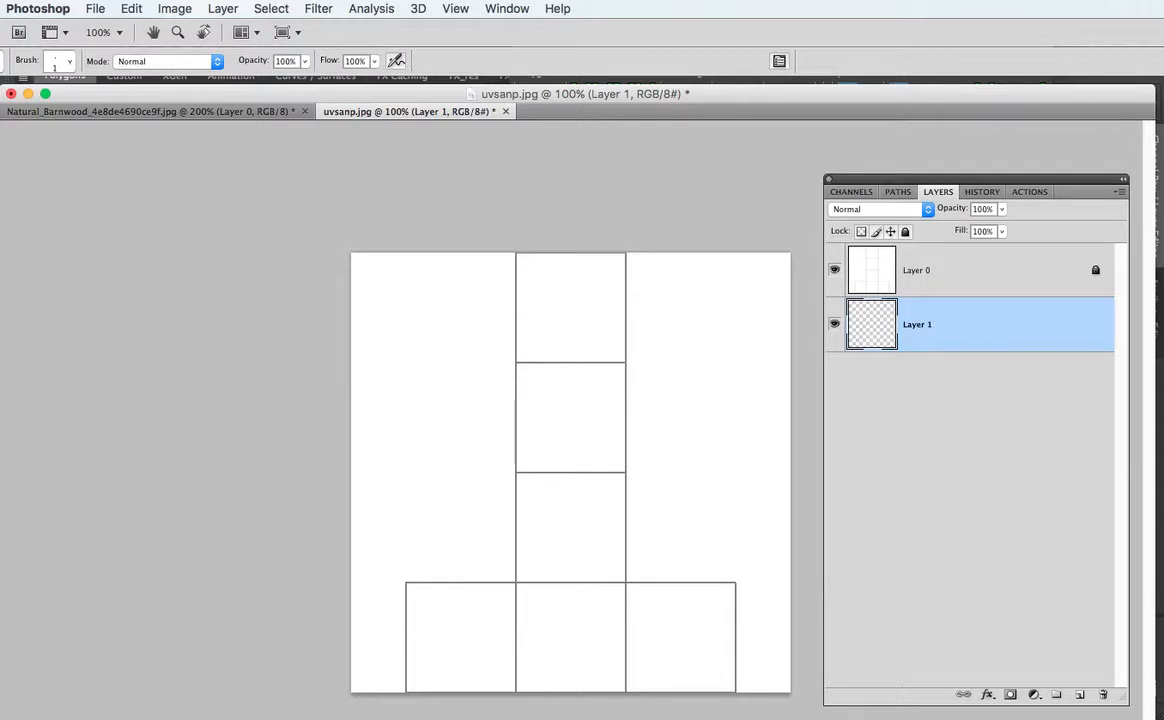
- Set the foreground color to orange cd682f for painting with the Brush tool
drag(34, 96, 65, 156)
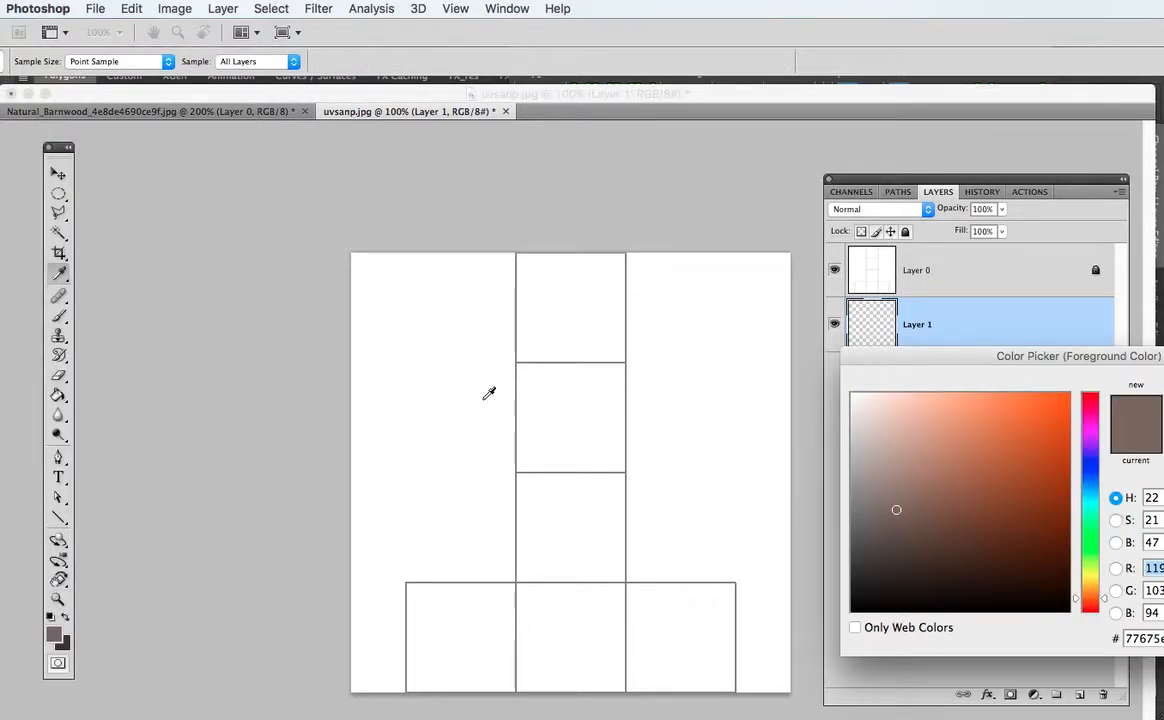
click(1019, 436)
drag(1117, 350, 696, 333)
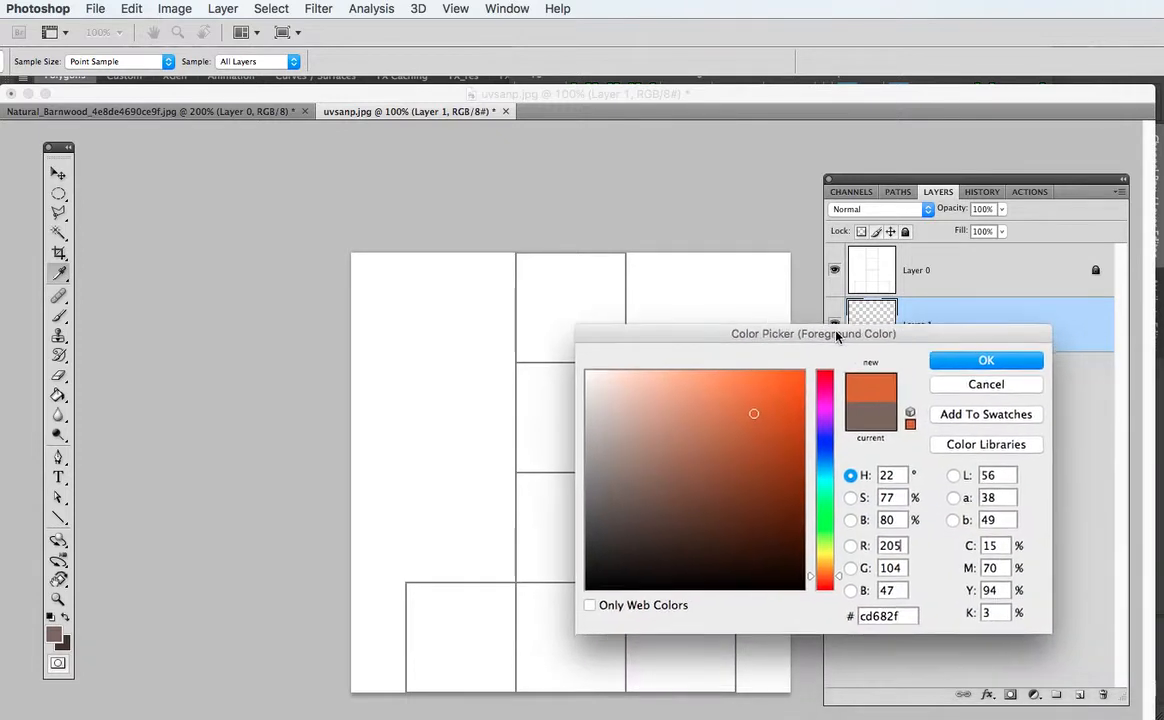
click(977, 359)
key(b)
mouse_move(587, 398)
mouse_down()
mouse_move(550, 466)
mouse_move(577, 488)
mouse_move(639, 467)
mouse_up()
key(super+z)
right_click(586, 433)
mouse_move(622, 417)
mouse_down()
mouse_move(655, 421)
mouse_move(608, 525)
mouse_up()
key(super+z)
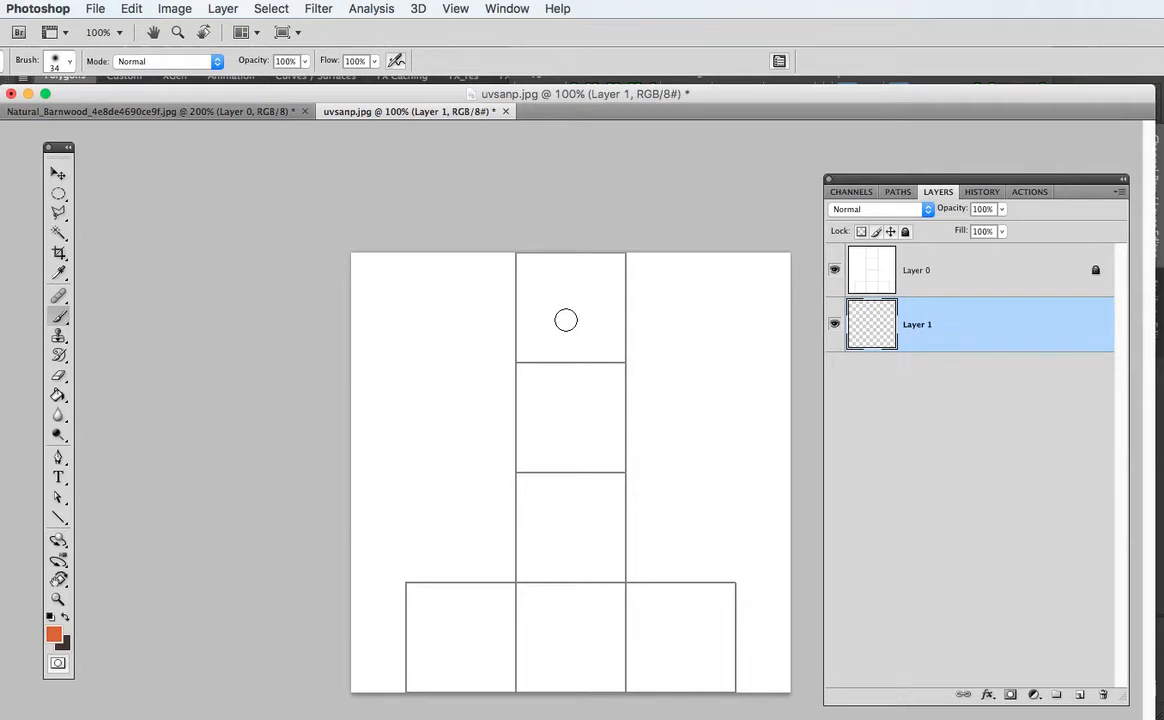
- Set the soft brush diameter to 13 px and paint an orange letter A in the bottom row's left square
right_click(566, 320)
drag(602, 354, 598, 352)
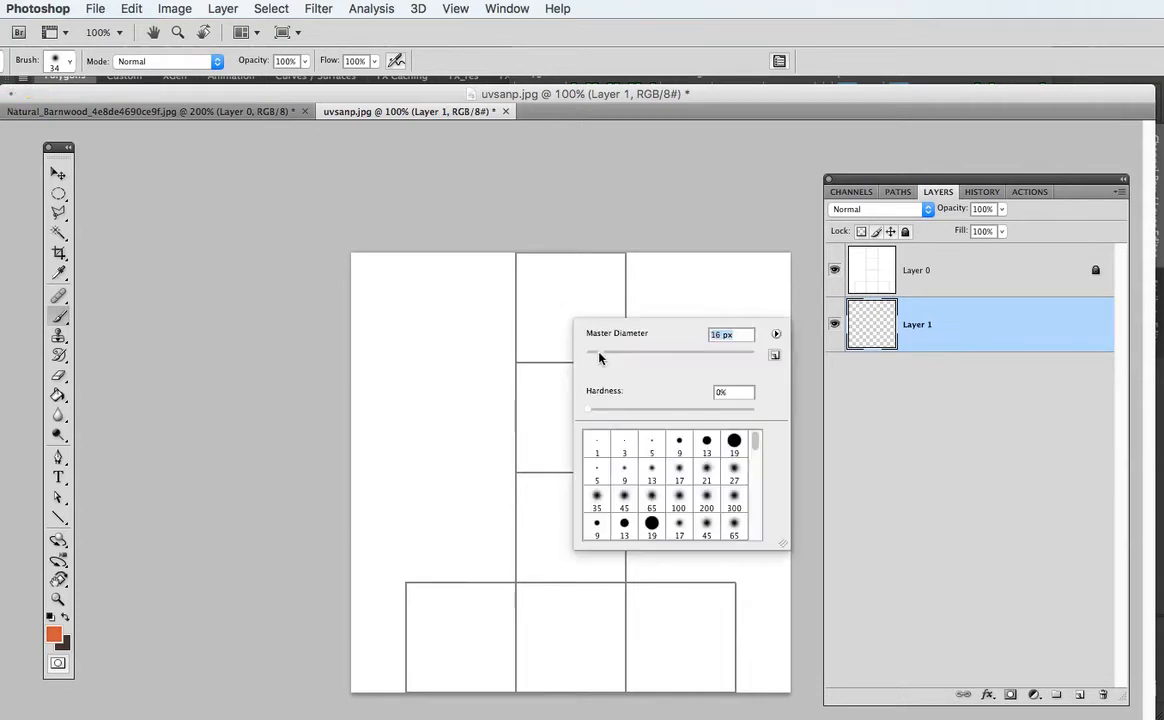
mouse_move(424, 676)
mouse_down()
mouse_move(458, 618)
mouse_move(482, 672)
mouse_move(470, 657)
mouse_up()
- Change the foreground color to green and paint a letter B in the bottom row's middle square
click(57, 636)
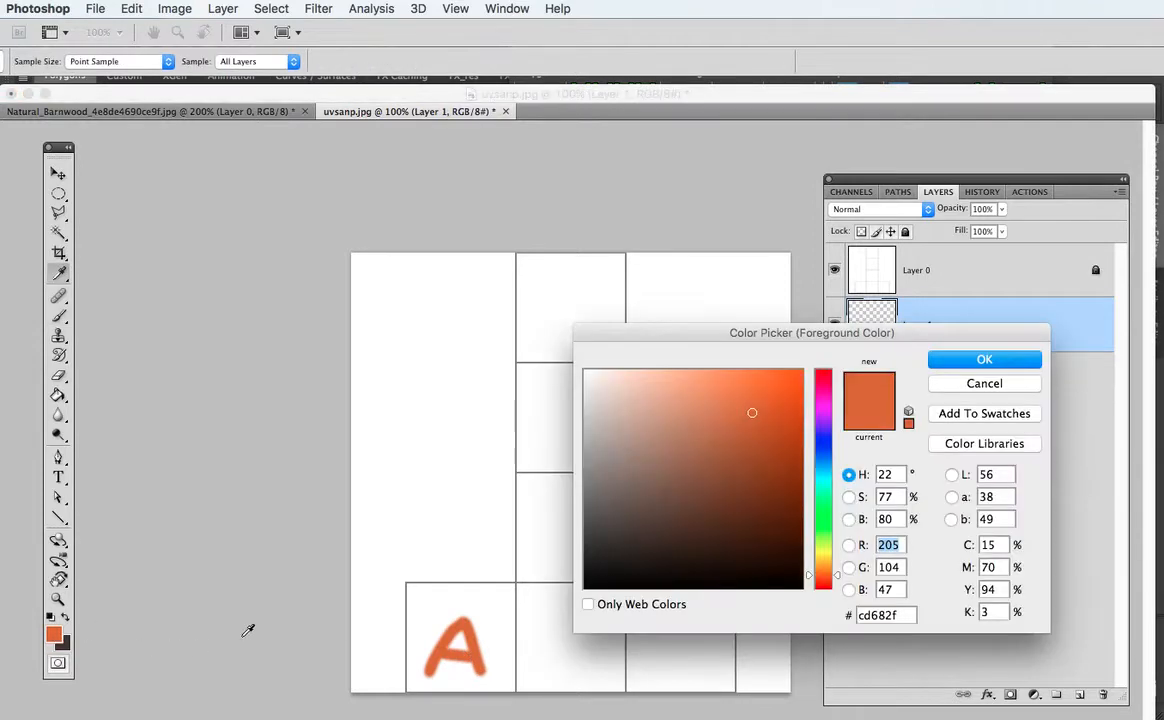
click(826, 511)
click(970, 362)
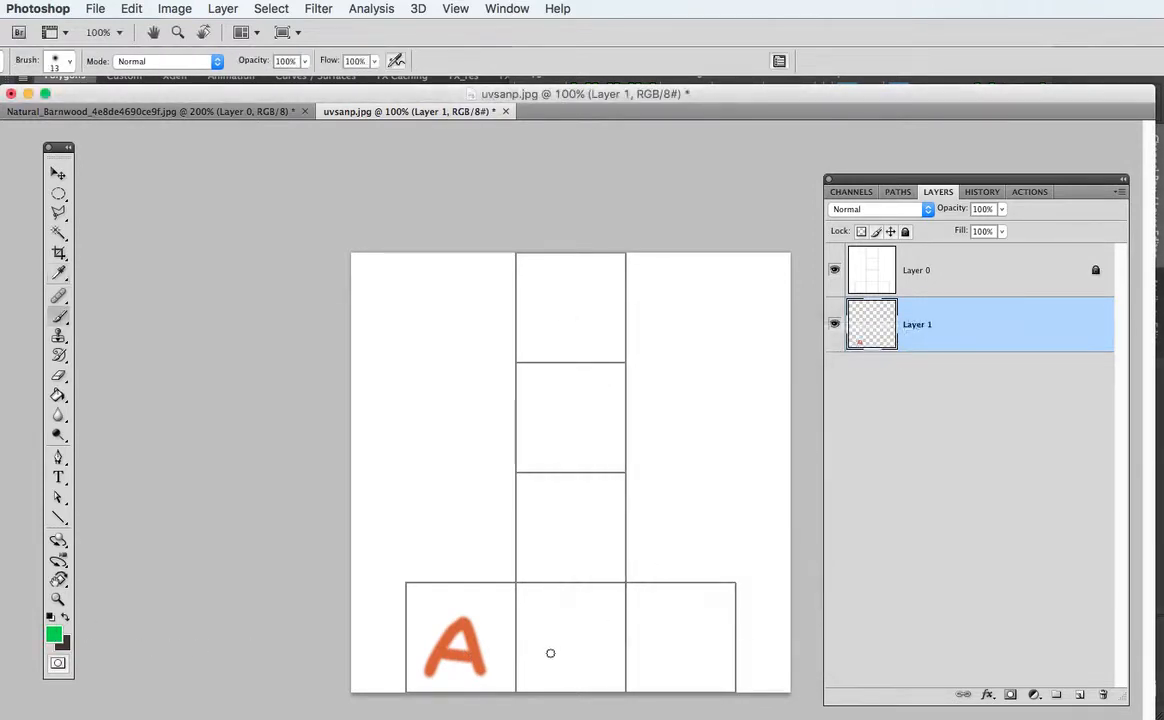
drag(538, 614, 540, 672)
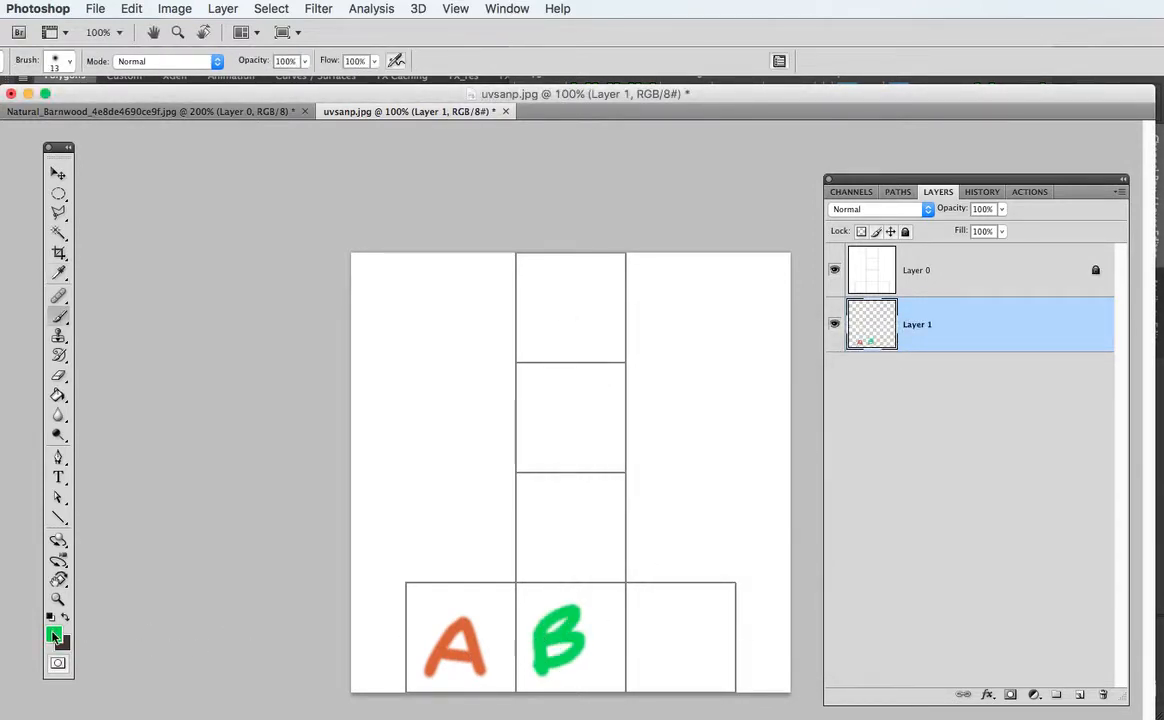
- Change the foreground color back to orange and paint C in the square right of B and D in the square above B
click(57, 636)
click(450, 655)
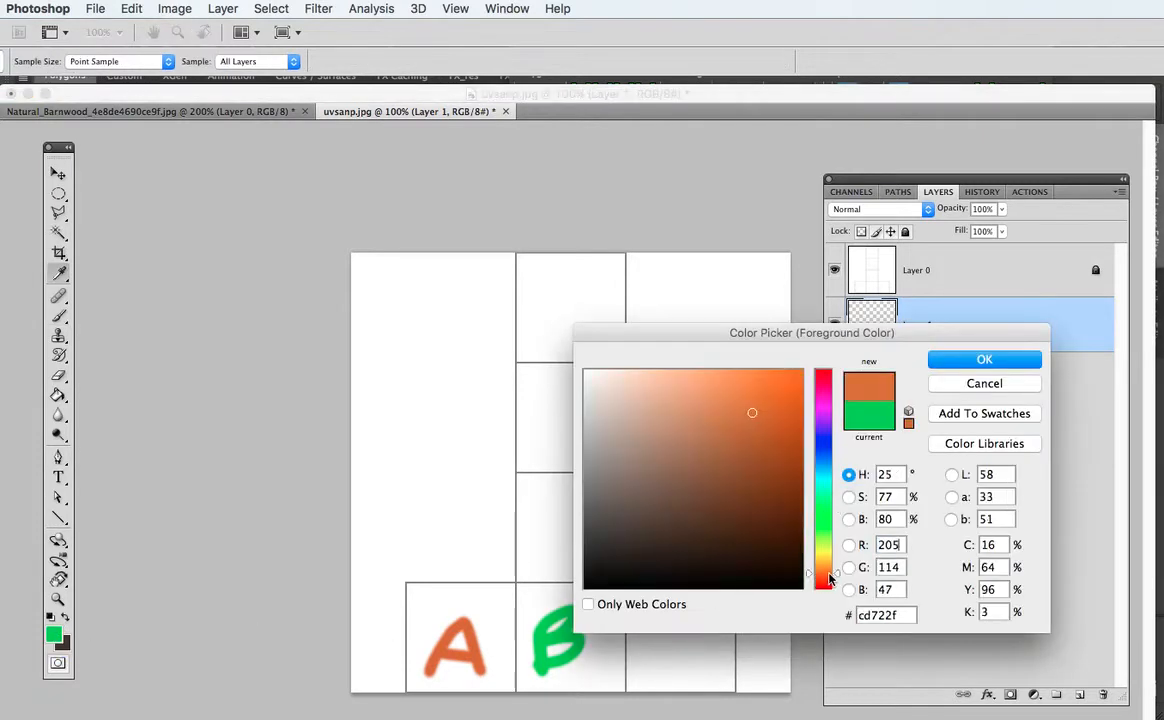
click(965, 361)
key(b)
mouse_move(692, 625)
mouse_down()
mouse_move(650, 627)
mouse_move(699, 657)
mouse_up()
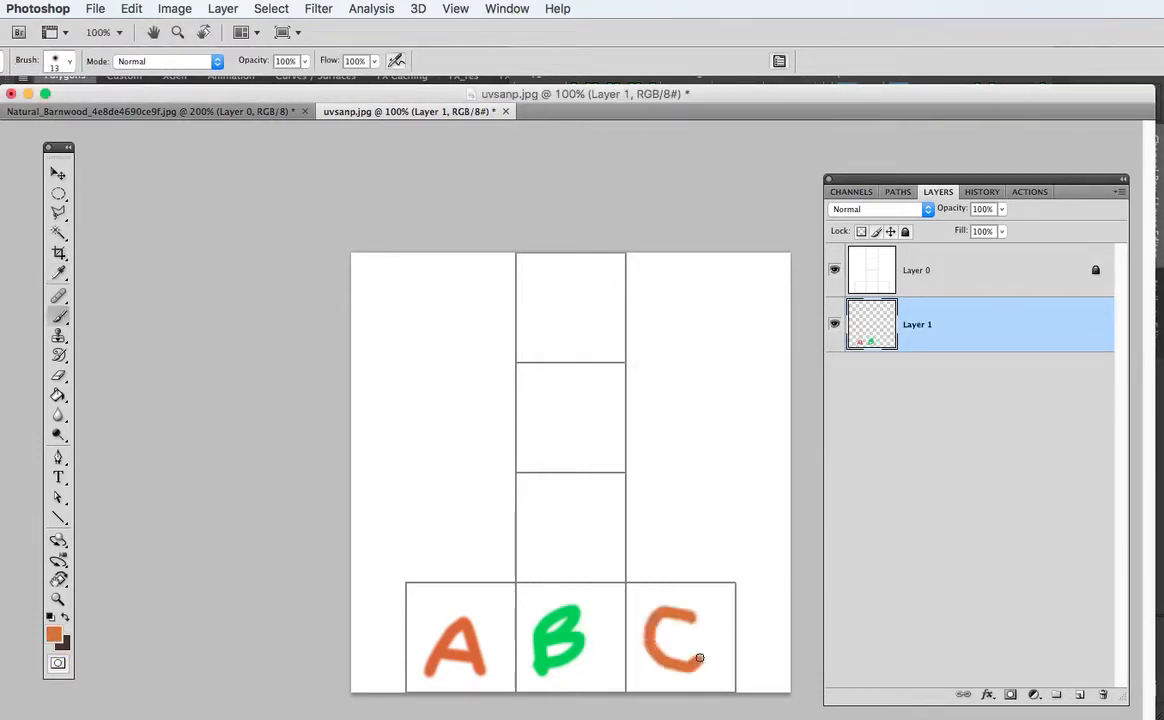
mouse_move(548, 512)
mouse_down()
mouse_move(548, 560)
mouse_move(559, 560)
mouse_move(549, 561)
mouse_up()
- Paint E above D in the sampled green and F in the topmost square in the sampled orange
alt+click(571, 607)
drag(541, 390, 600, 456)
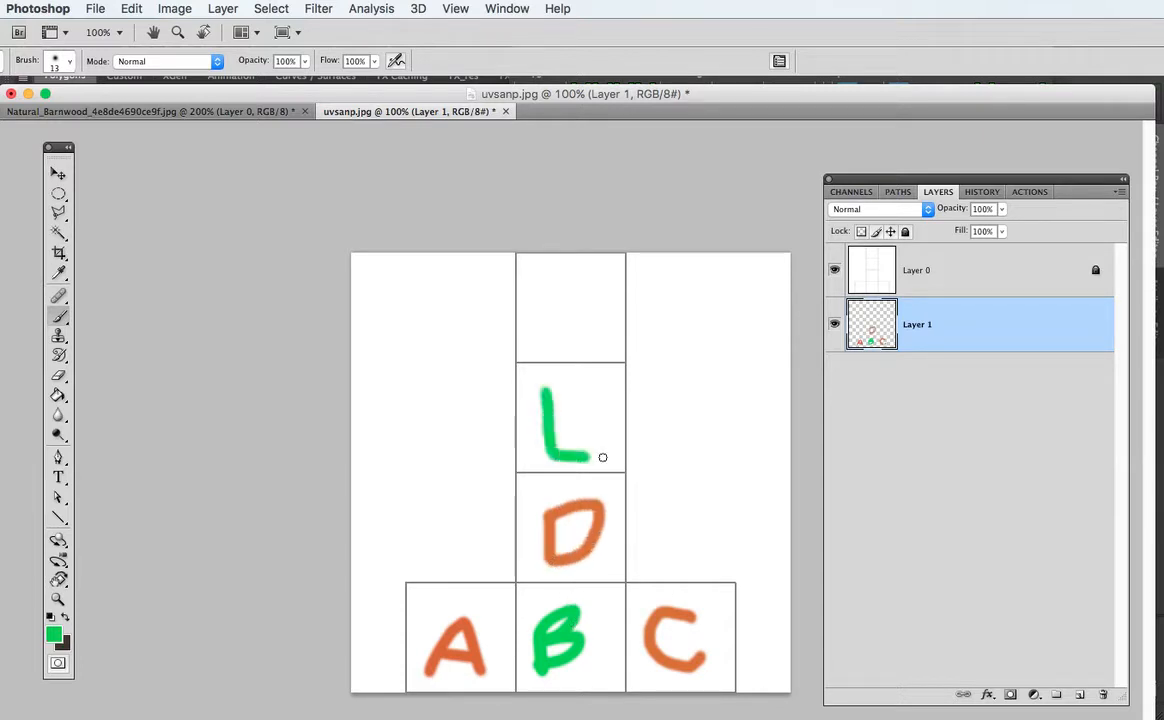
mouse_move(543, 421)
mouse_down()
mouse_move(580, 420)
mouse_move(573, 388)
mouse_up()
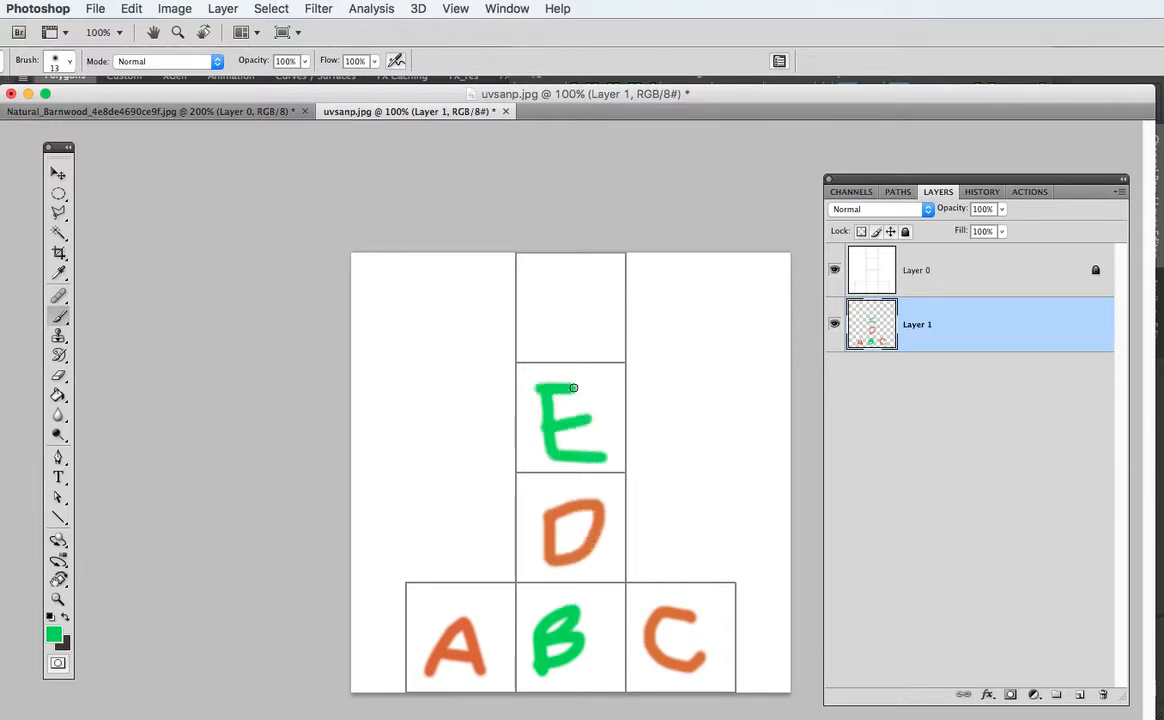
alt+click(584, 505)
mouse_move(546, 288)
mouse_down()
mouse_move(548, 347)
mouse_move(604, 315)
mouse_move(588, 287)
mouse_up()
- Reduce the brush to 4 px and outline the F square in orange and the E square in sampled green
right_click(632, 307)
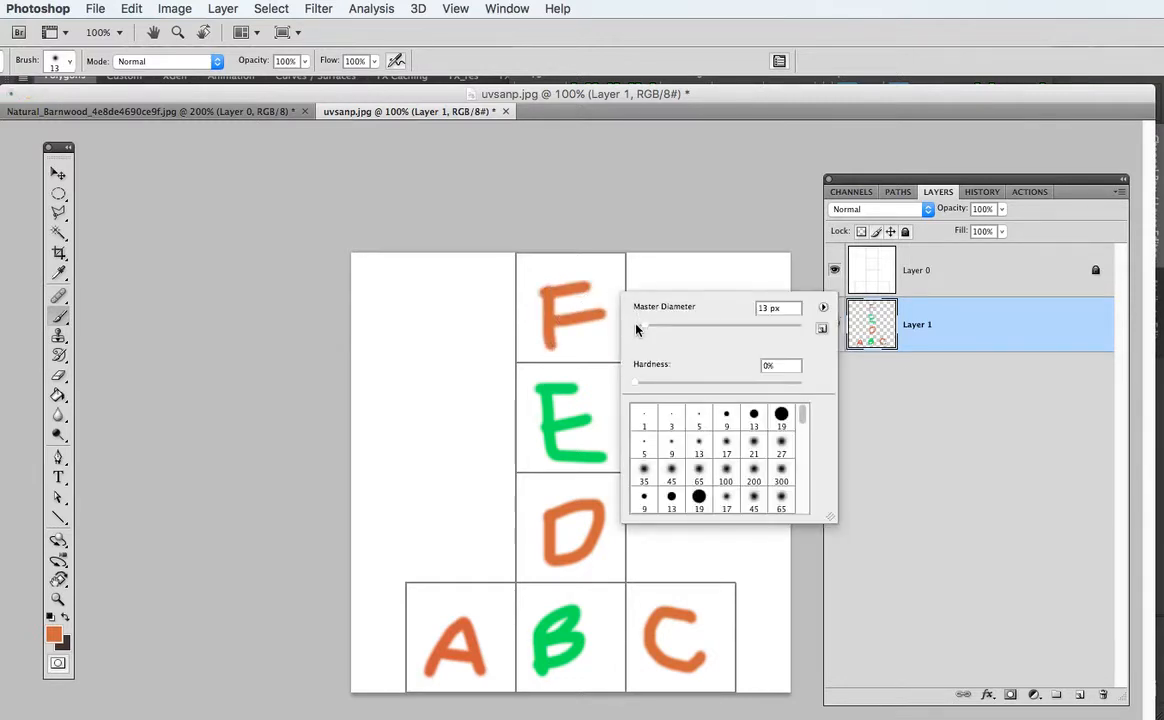
drag(636, 330, 632, 330)
key(Return)
mouse_move(530, 263)
mouse_down()
mouse_move(612, 262)
mouse_move(614, 330)
mouse_move(523, 355)
mouse_move(530, 284)
mouse_up()
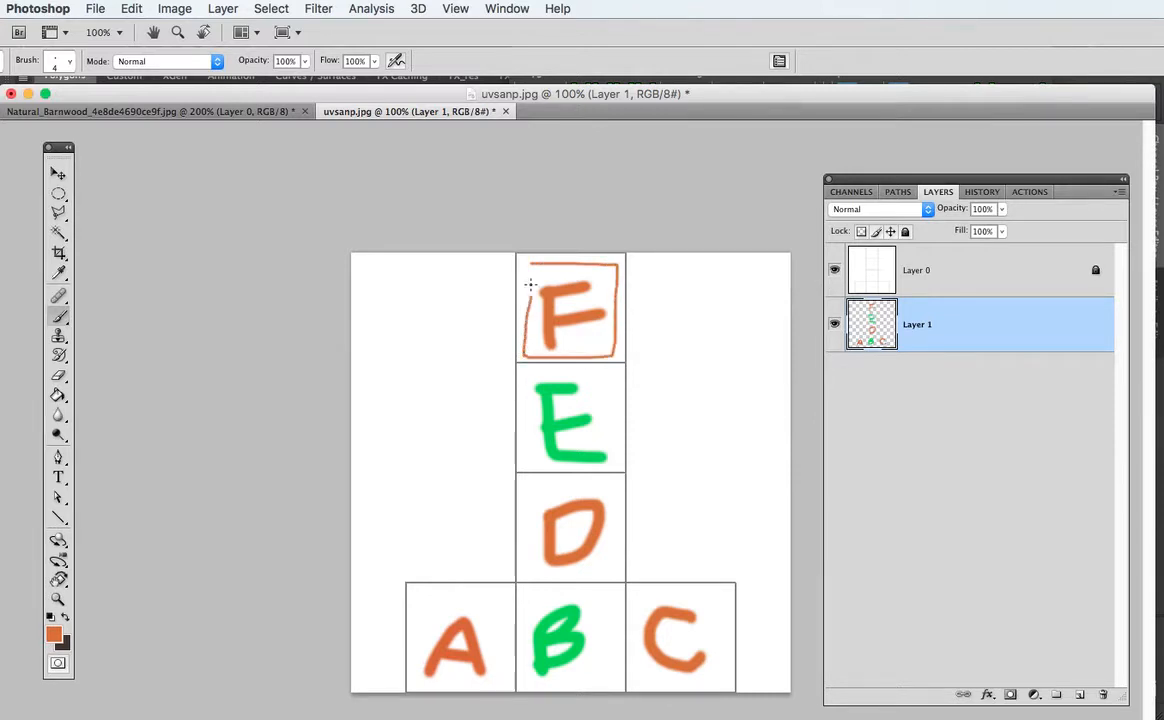
alt+click(545, 386)
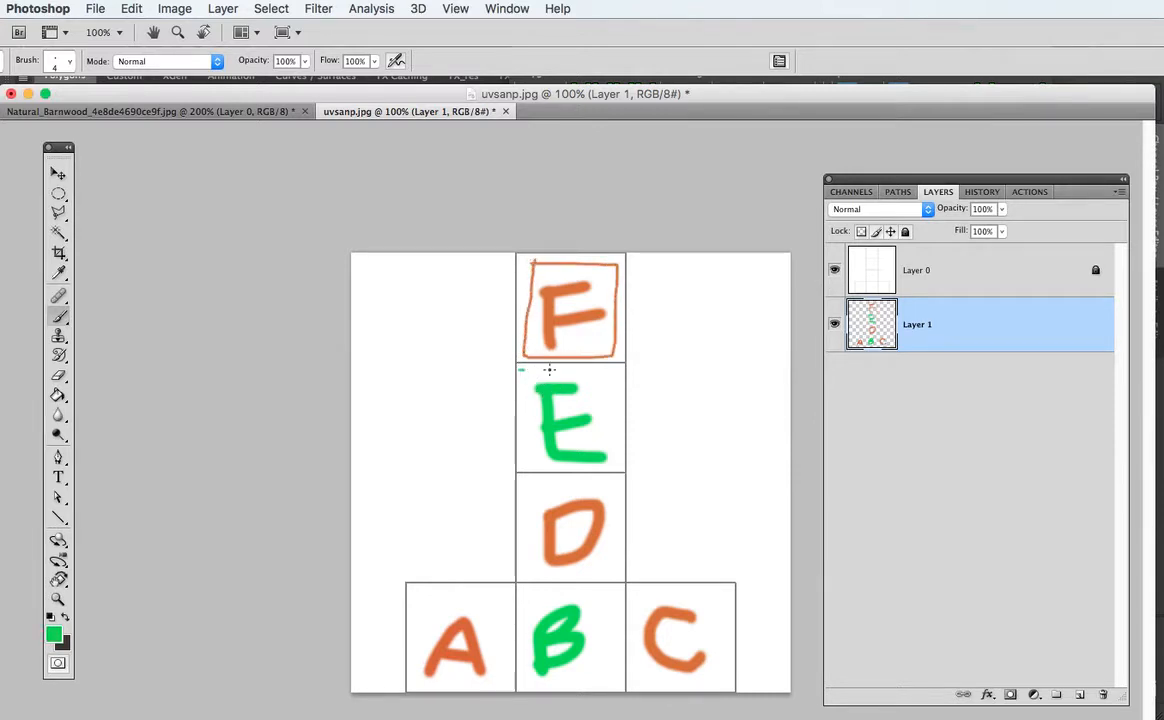
mouse_move(549, 370)
mouse_down()
mouse_move(626, 372)
mouse_move(622, 466)
mouse_move(533, 457)
mouse_move(531, 383)
mouse_up()
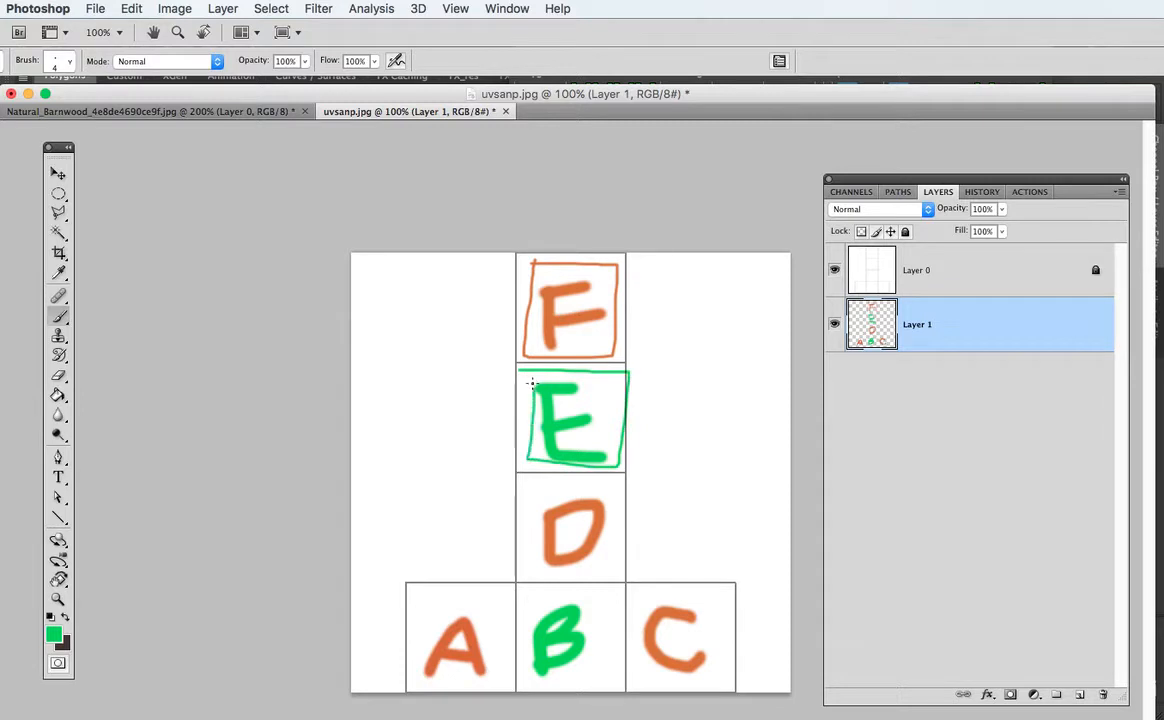
- Outline the D, C and A squares in orange and the B square in green, sampling each color from the painted letters
alt+click(610, 511)
mouse_move(608, 491)
mouse_down()
mouse_move(525, 489)
mouse_move(530, 559)
mouse_move(617, 568)
mouse_move(618, 490)
mouse_up()
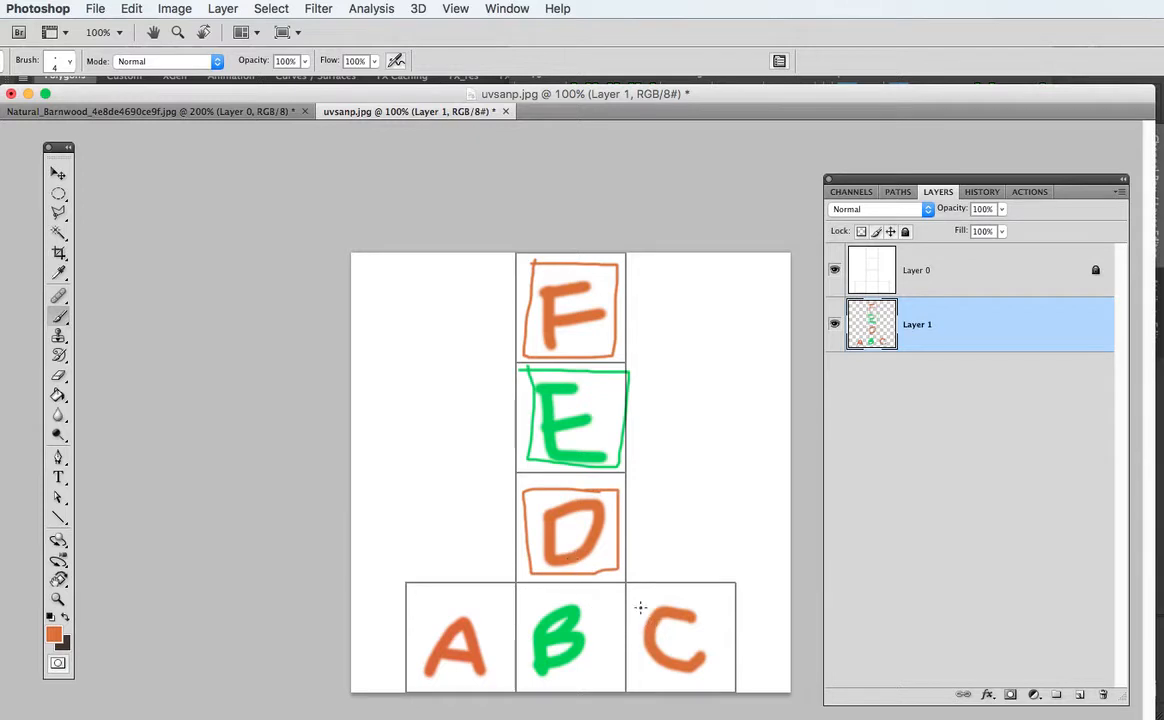
mouse_move(637, 590)
mouse_down()
mouse_move(637, 624)
mouse_move(696, 683)
mouse_move(720, 598)
mouse_move(645, 588)
mouse_up()
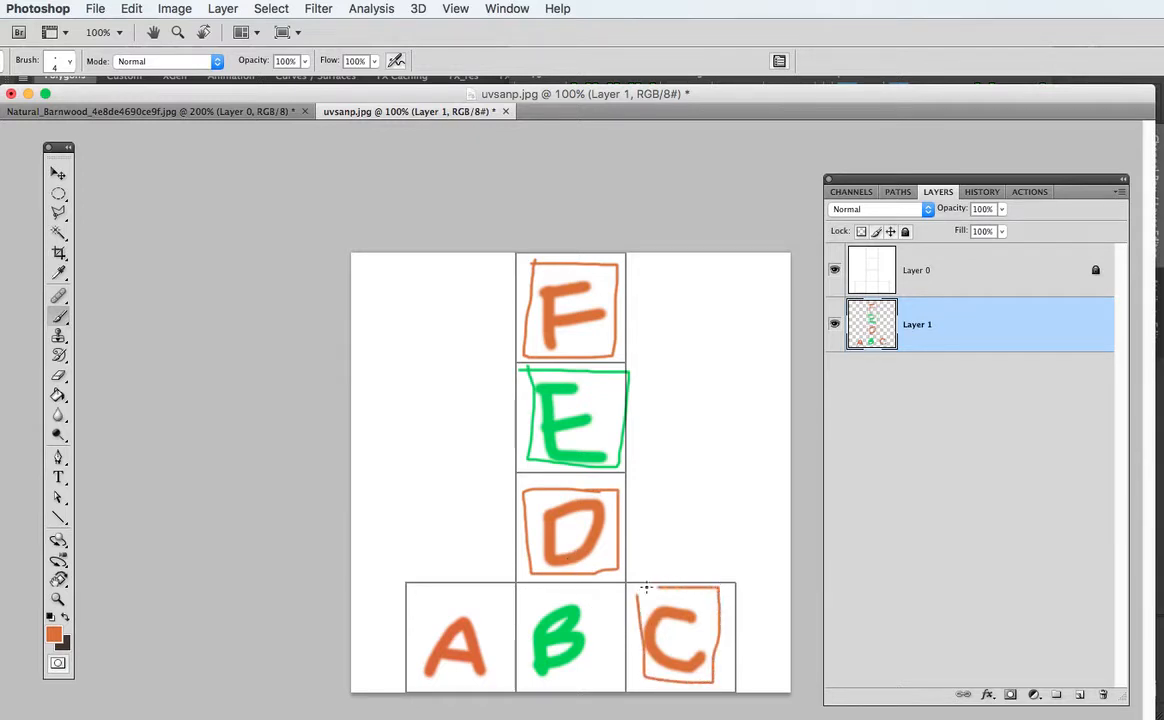
alt+click(556, 616)
mouse_move(522, 591)
mouse_down()
mouse_move(590, 594)
mouse_move(598, 681)
mouse_move(530, 681)
mouse_move(524, 607)
mouse_up()
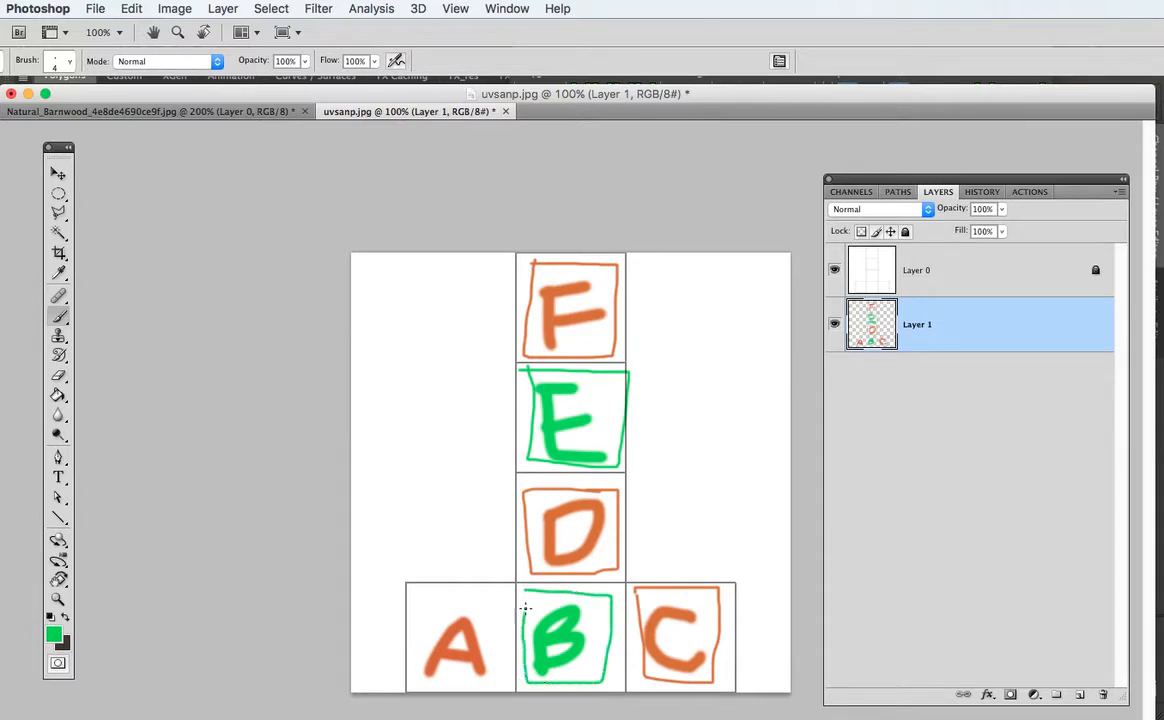
alt+click(477, 640)
mouse_move(501, 596)
mouse_down()
mouse_move(414, 597)
mouse_move(411, 650)
mouse_move(489, 685)
mouse_move(500, 598)
mouse_up()
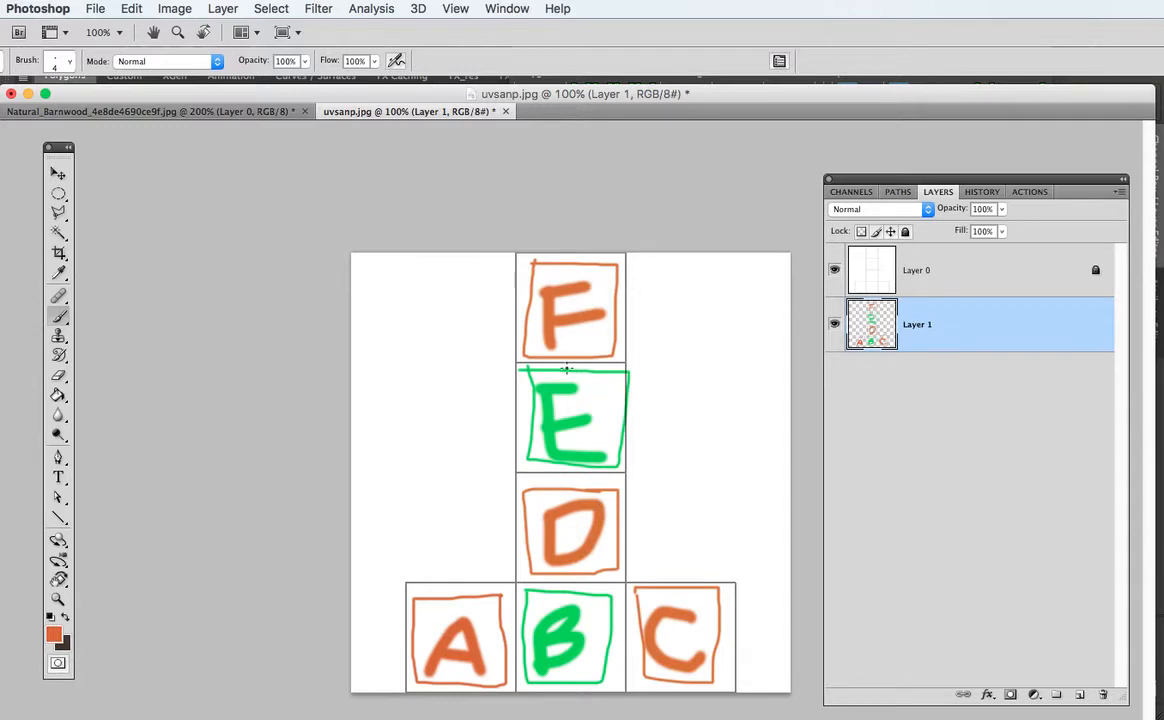
- Save the painted layout to the Desktop as the JPEG file map.jpg with quality 7 and Baseline ("Standard") format
click(92, 10)
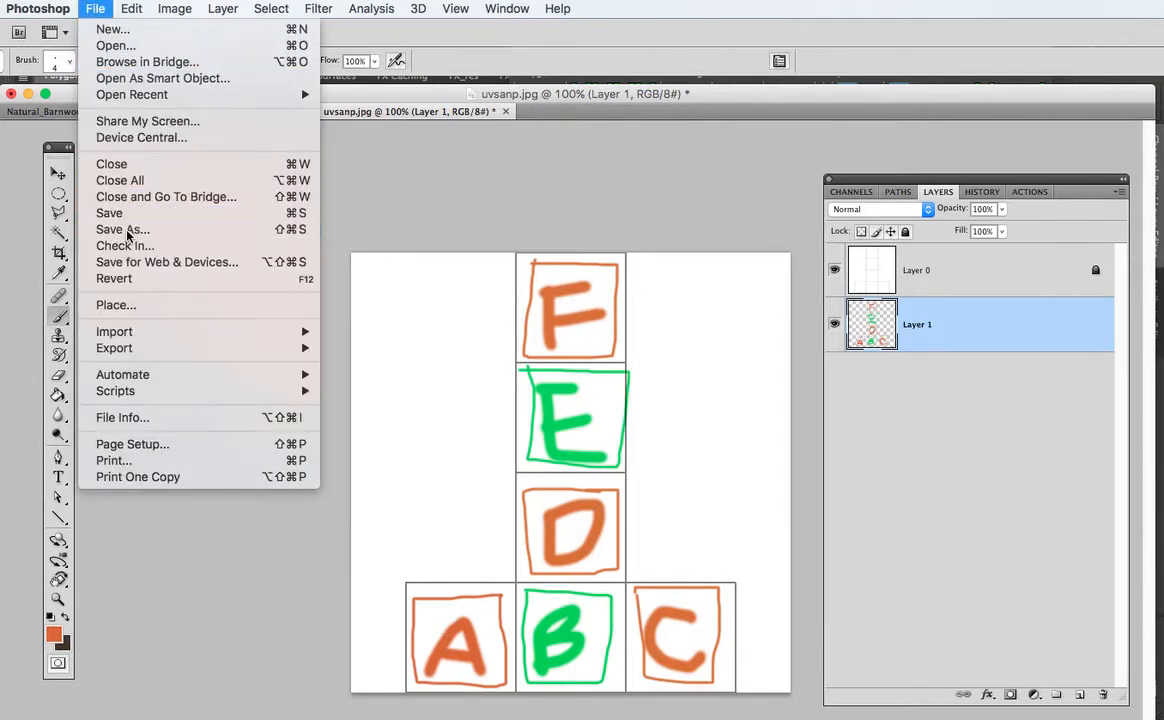
click(125, 230)
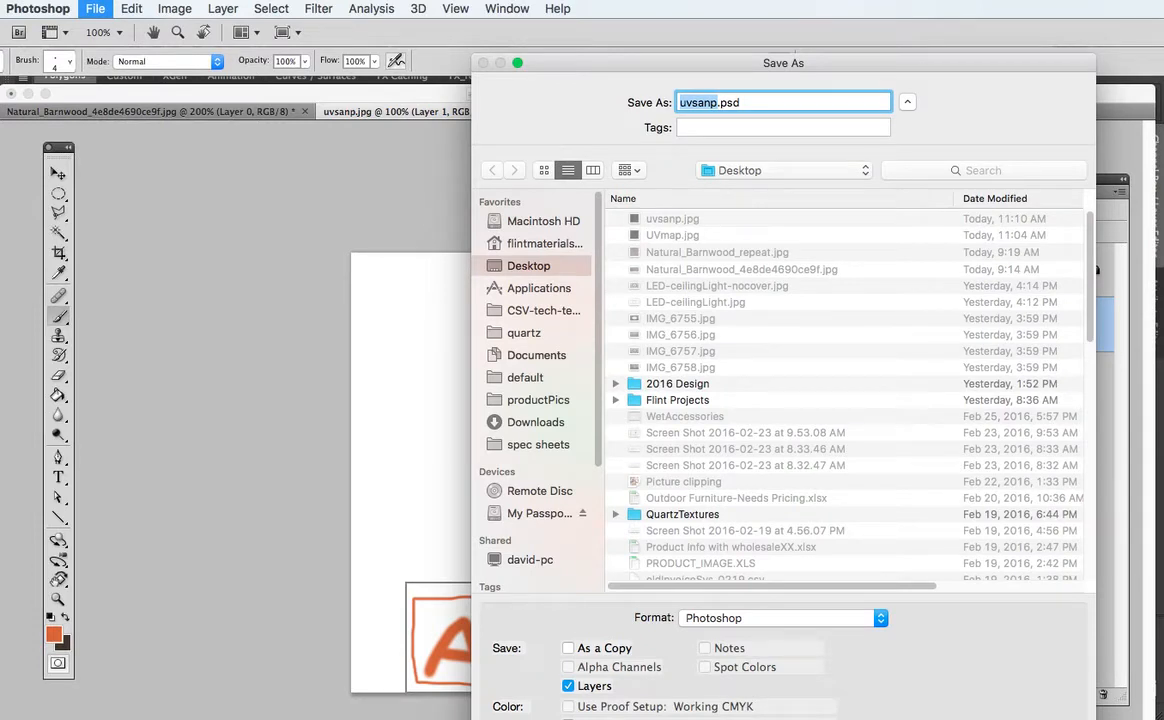
text(map)
click(700, 618)
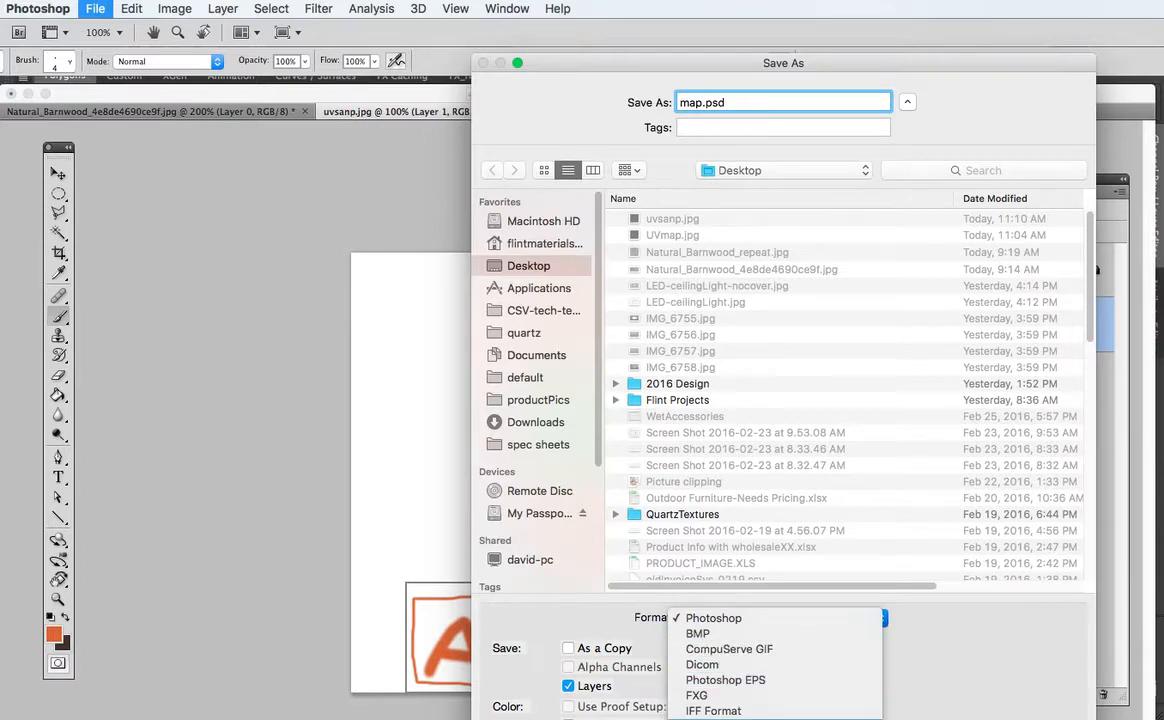
click(700, 719)
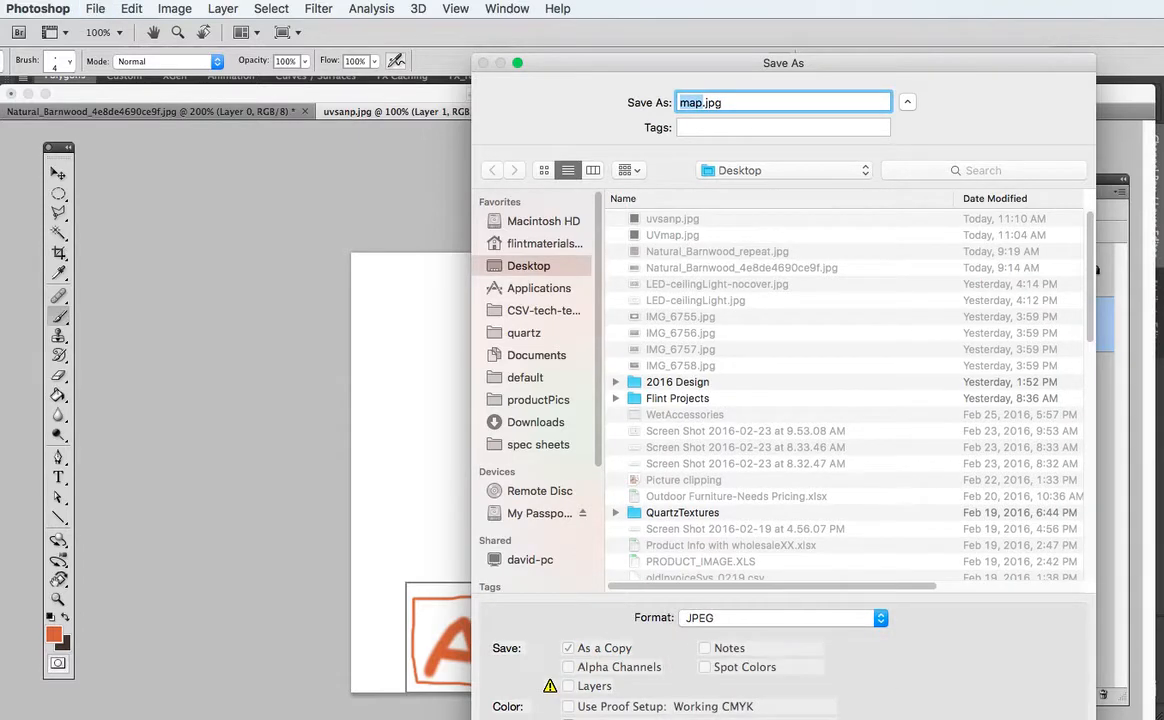
key(Return)
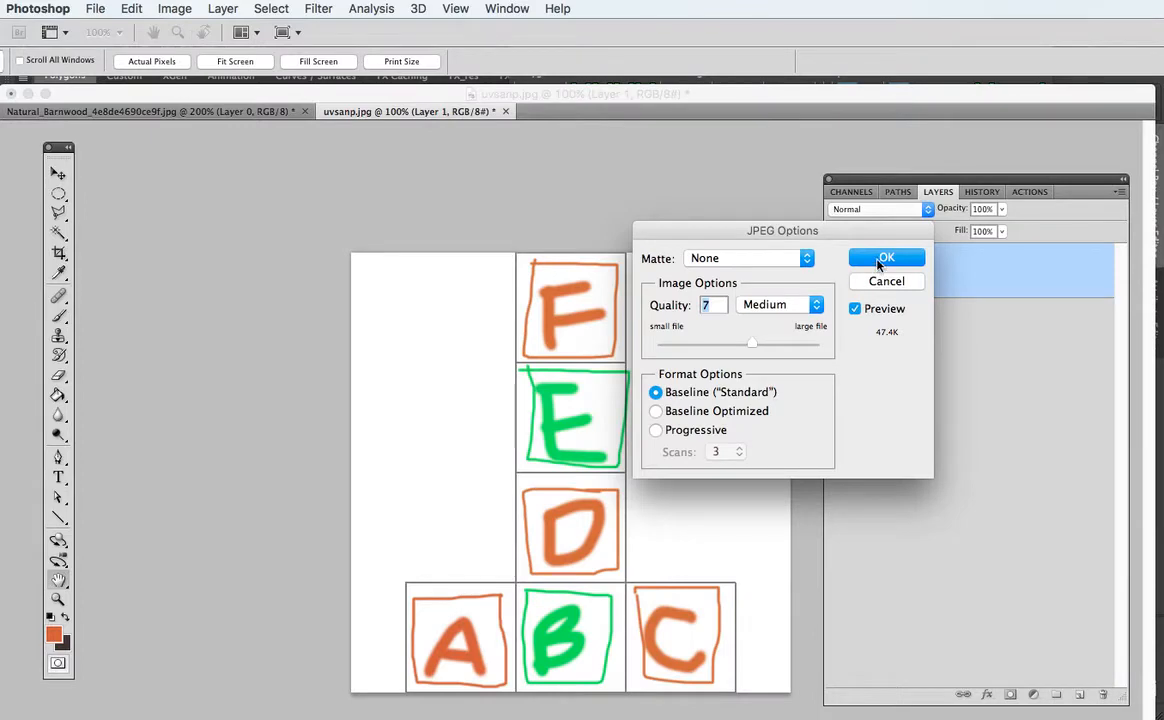
click(884, 259)
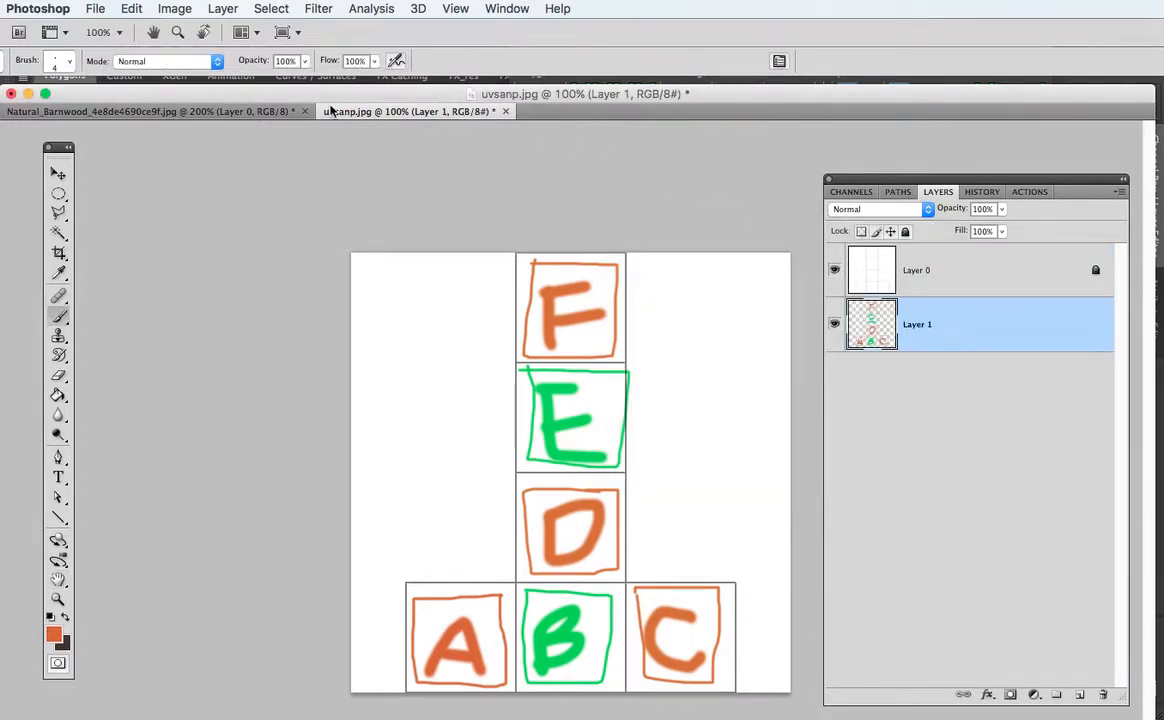
- Minimize the Photoshop document to return to Maya, close the UV Editor and select the cube
click(28, 93)
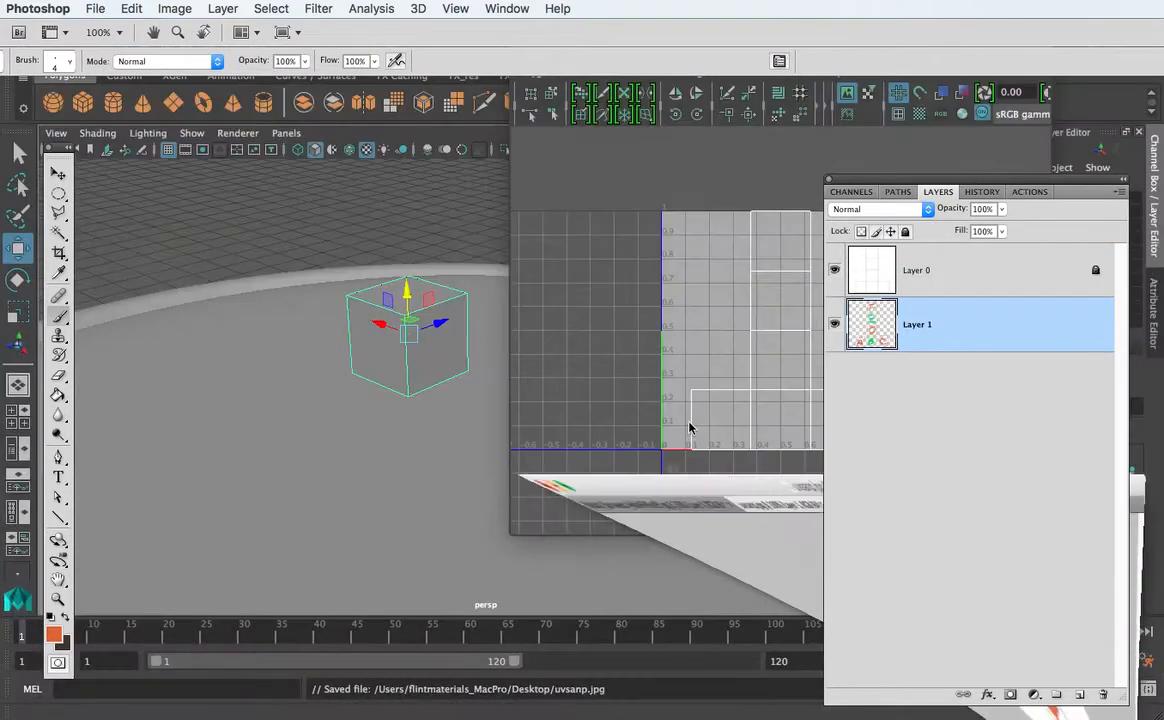
click(497, 389)
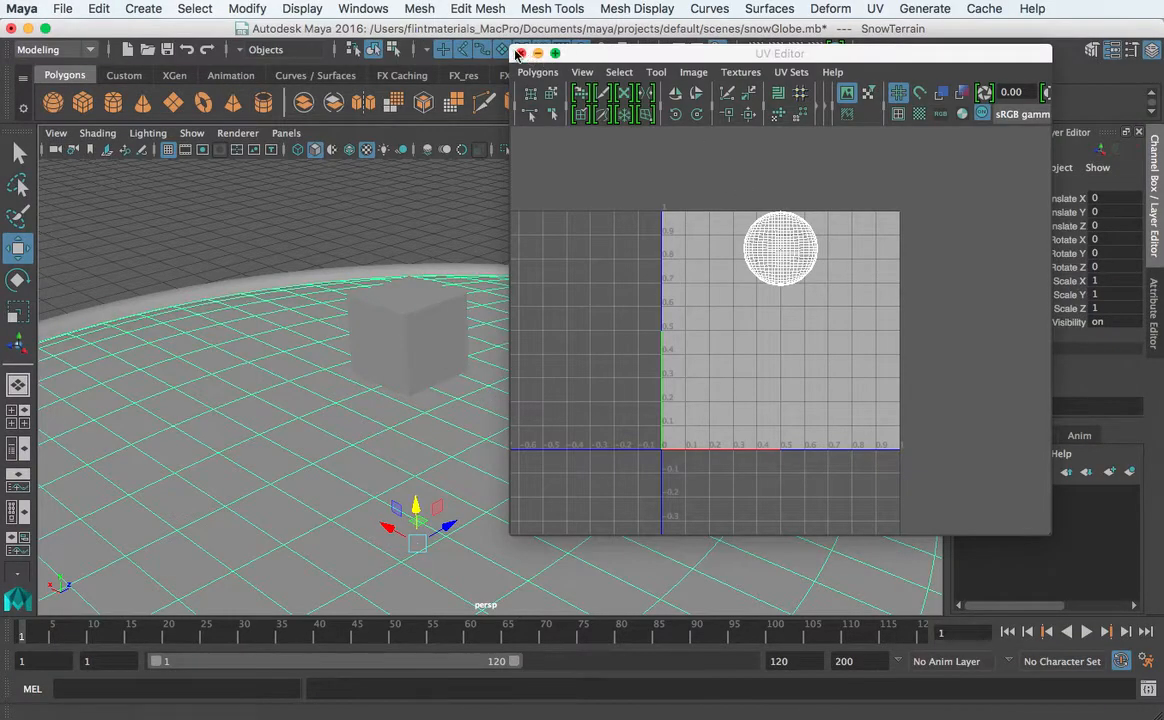
click(519, 53)
click(400, 285)
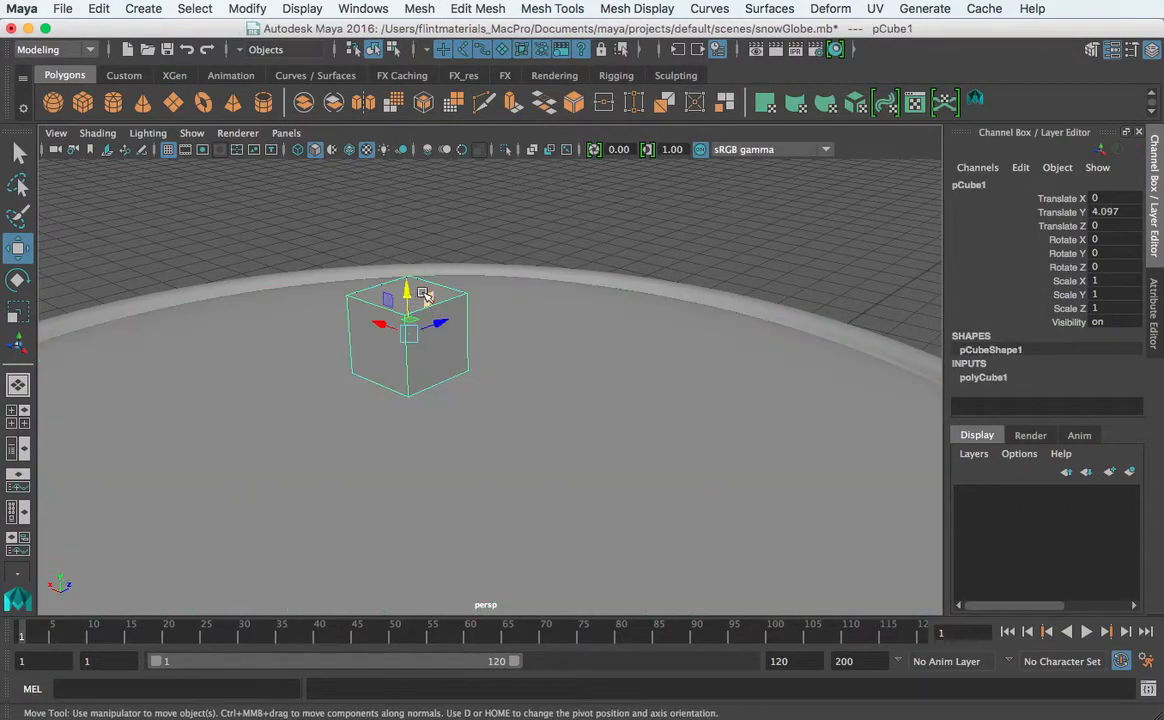
- Assign a new Lambert material to the cube and connect a File texture to its Color attribute
right_drag(421, 289, 457, 710)
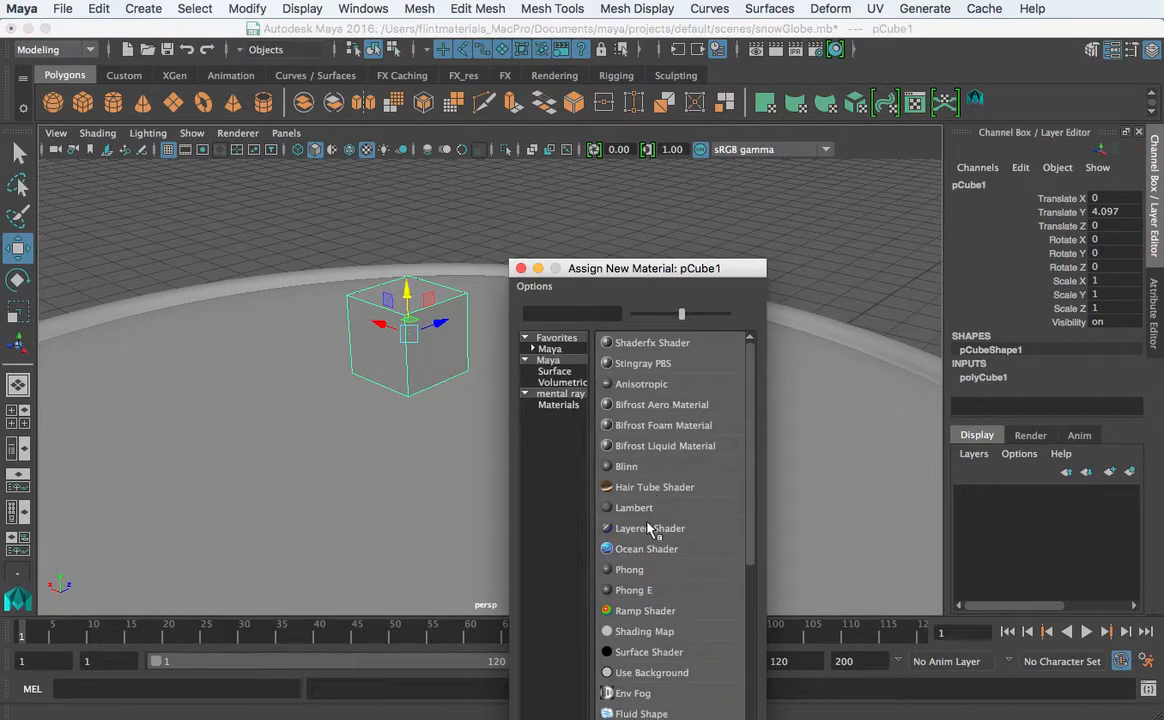
click(642, 508)
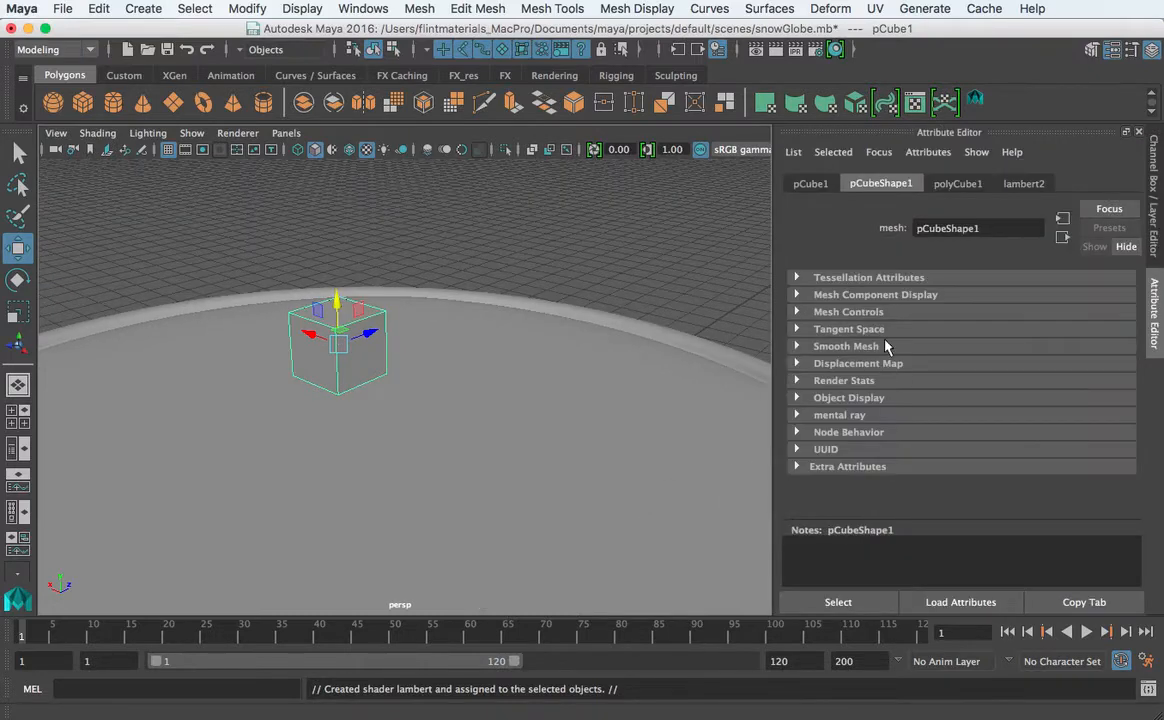
click(1024, 185)
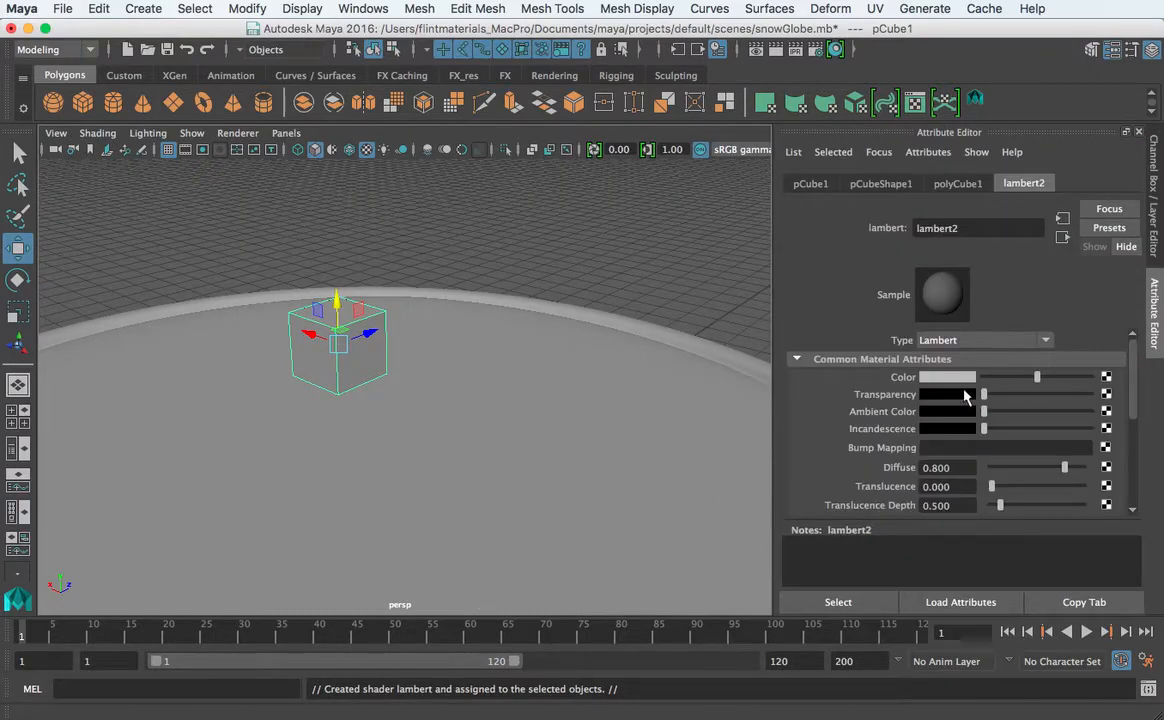
click(1106, 377)
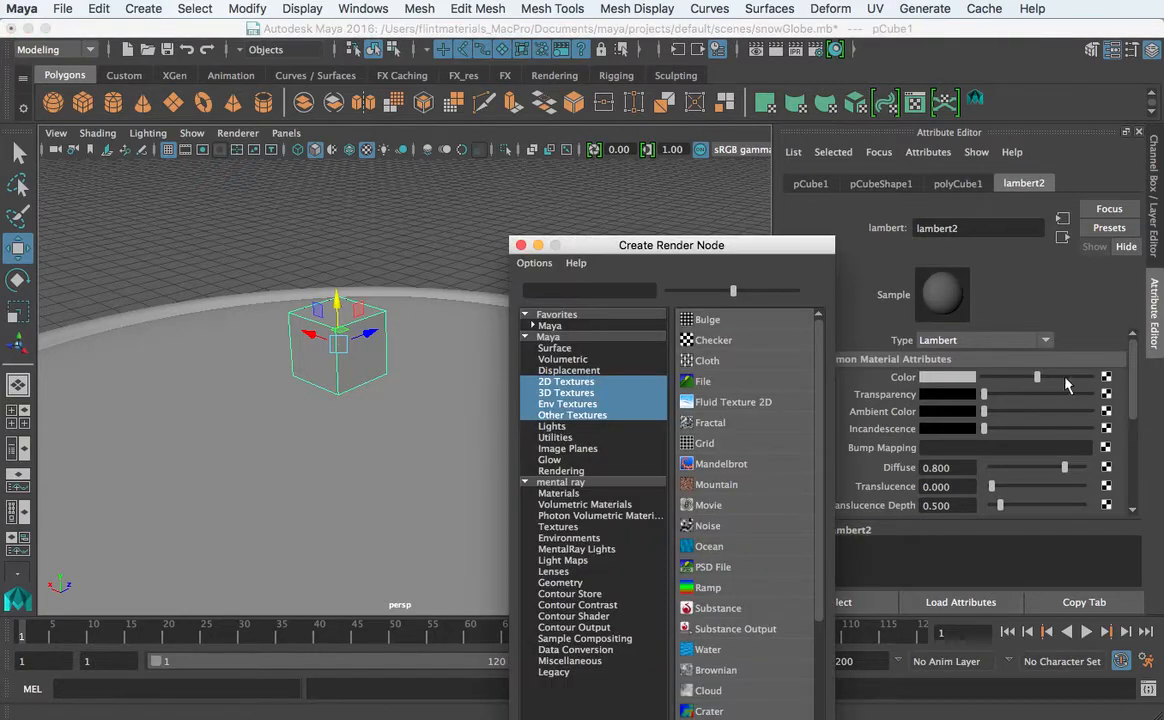
click(702, 381)
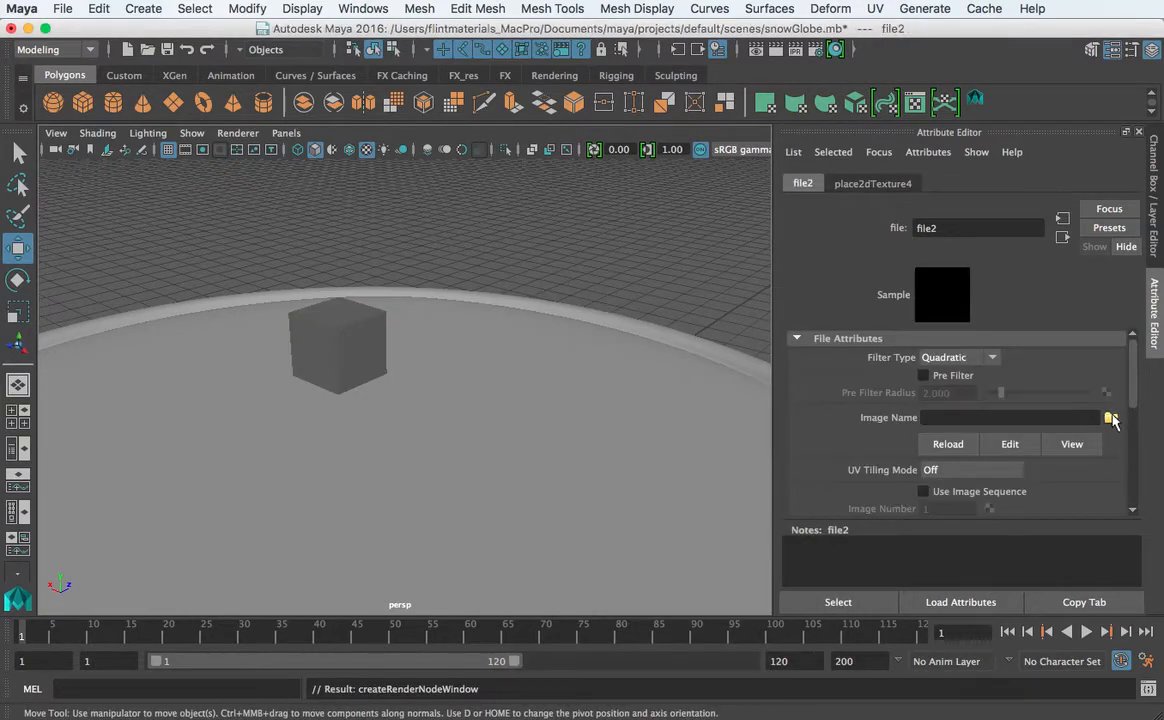
- Load map.jpg from the Desktop as the File texture's image and view the lettered cube from several sides
click(1110, 418)
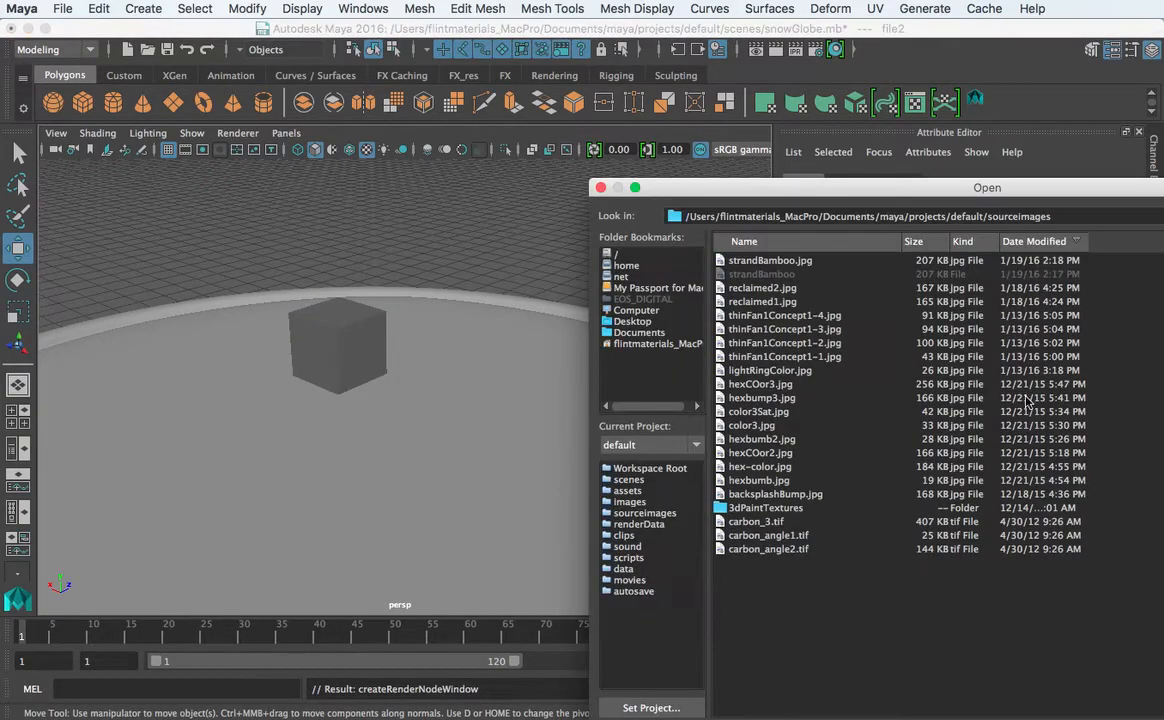
click(633, 322)
click(748, 262)
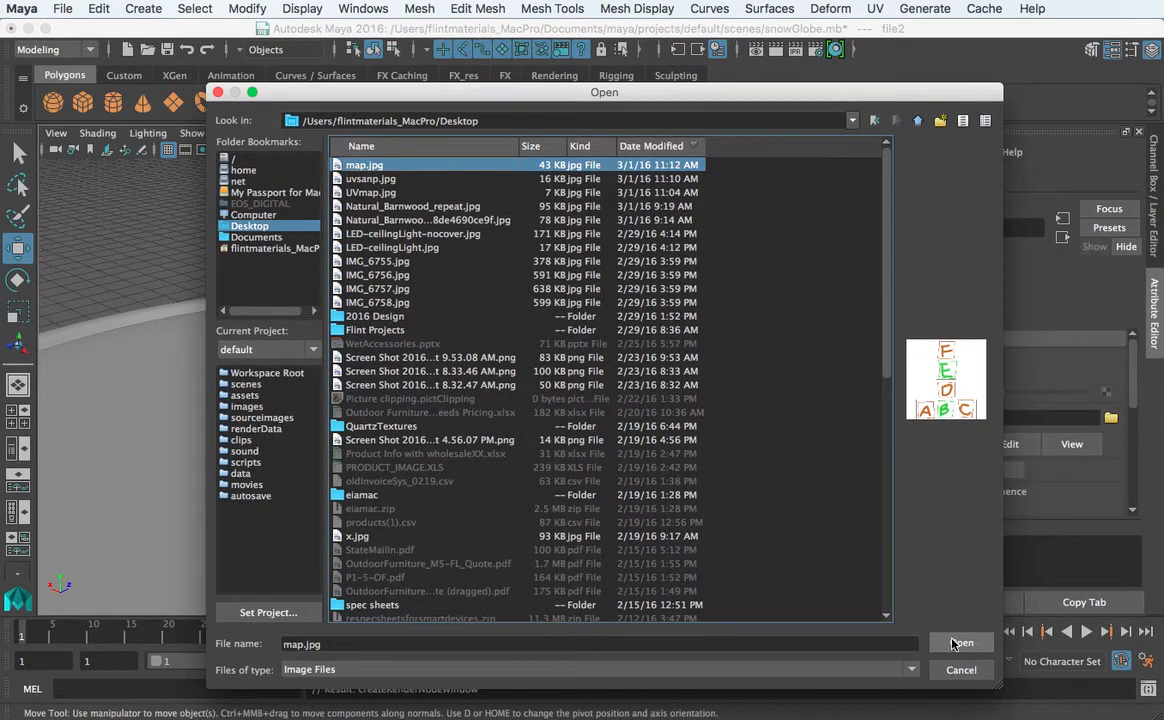
click(958, 643)
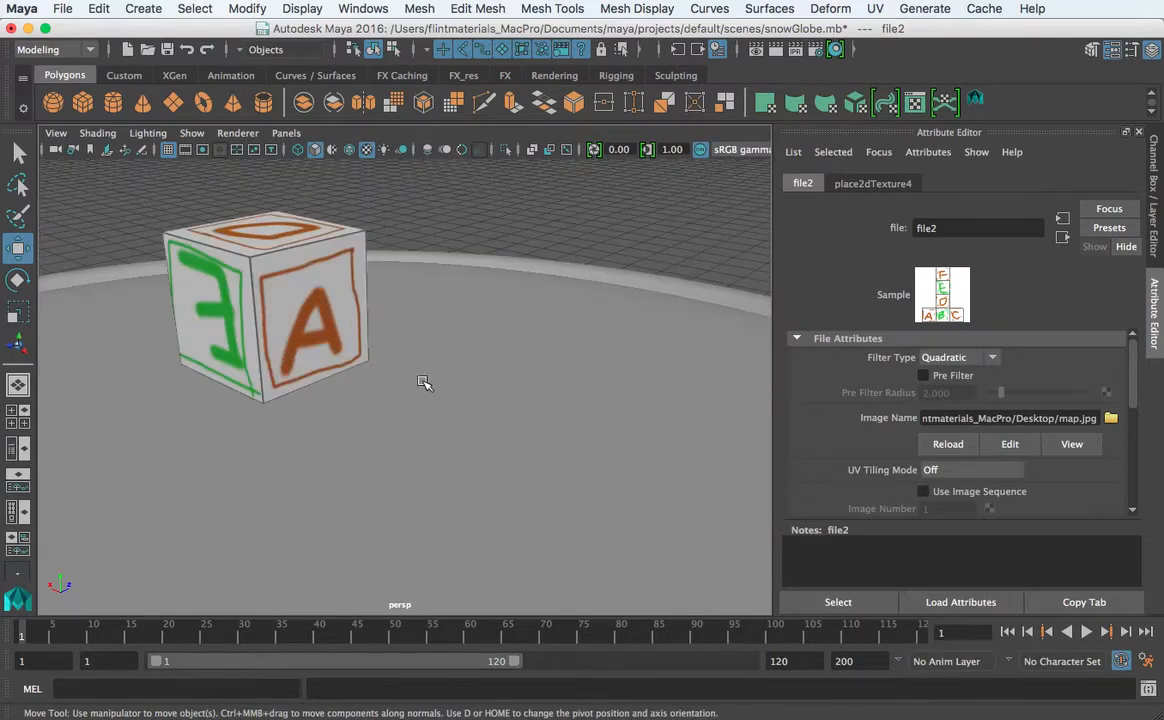
alt+drag(424, 383, 448, 387)
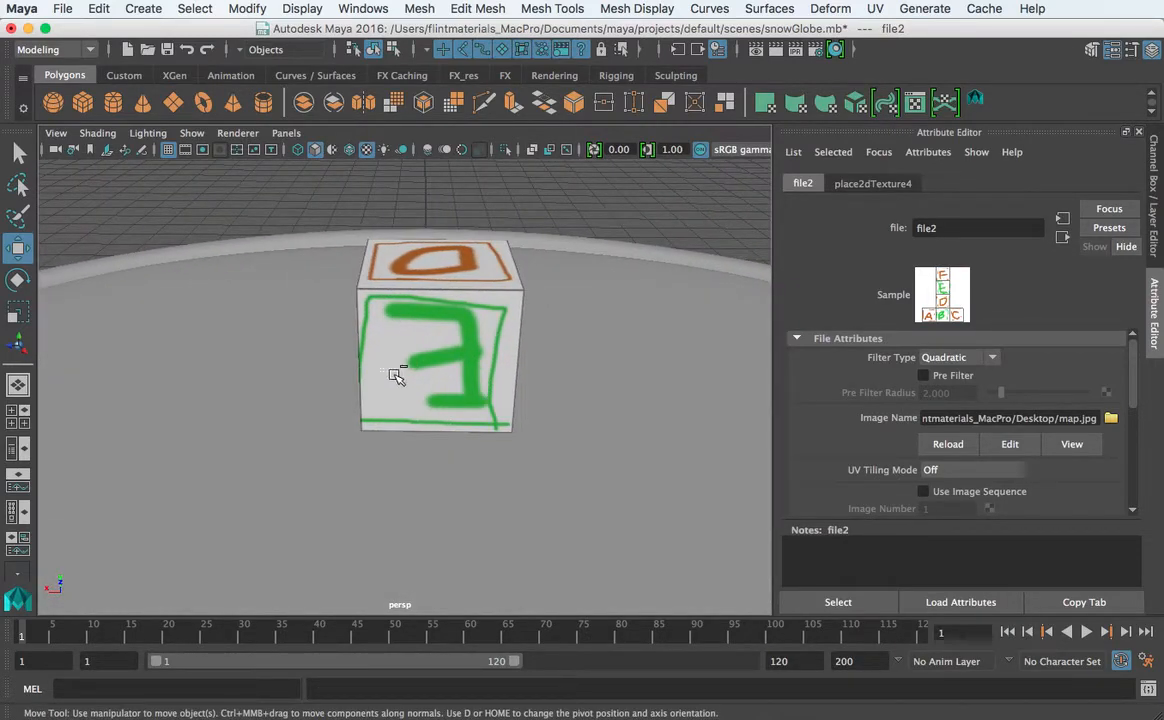
alt+drag(434, 377, 295, 300)
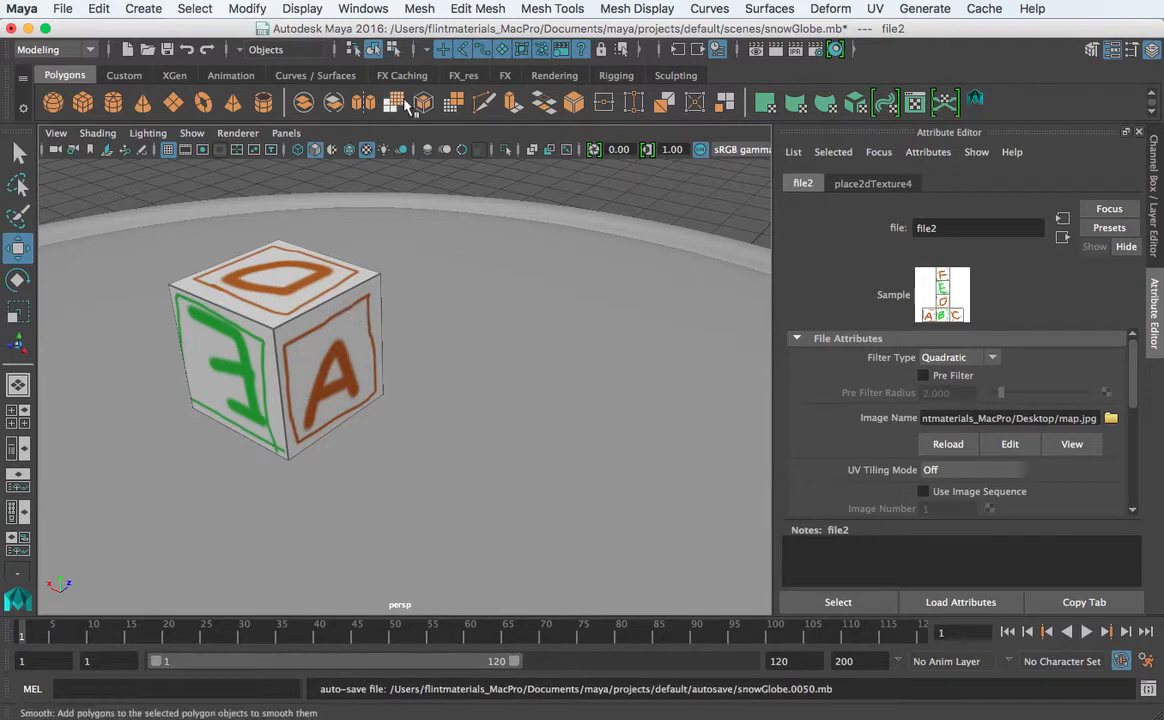
- Open the UV Editor with the cube selected and frame its lettered UV layout beside the cube
click(302, 14)
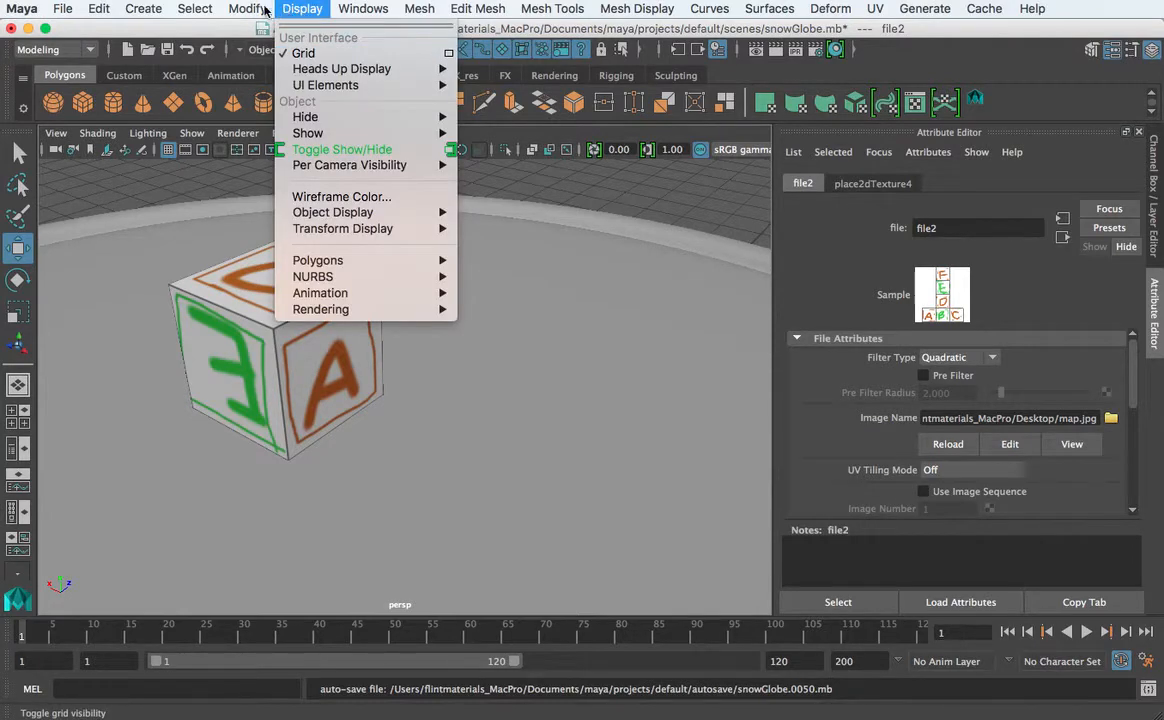
mouse_move(258, 10)
mouse_move(363, 10)
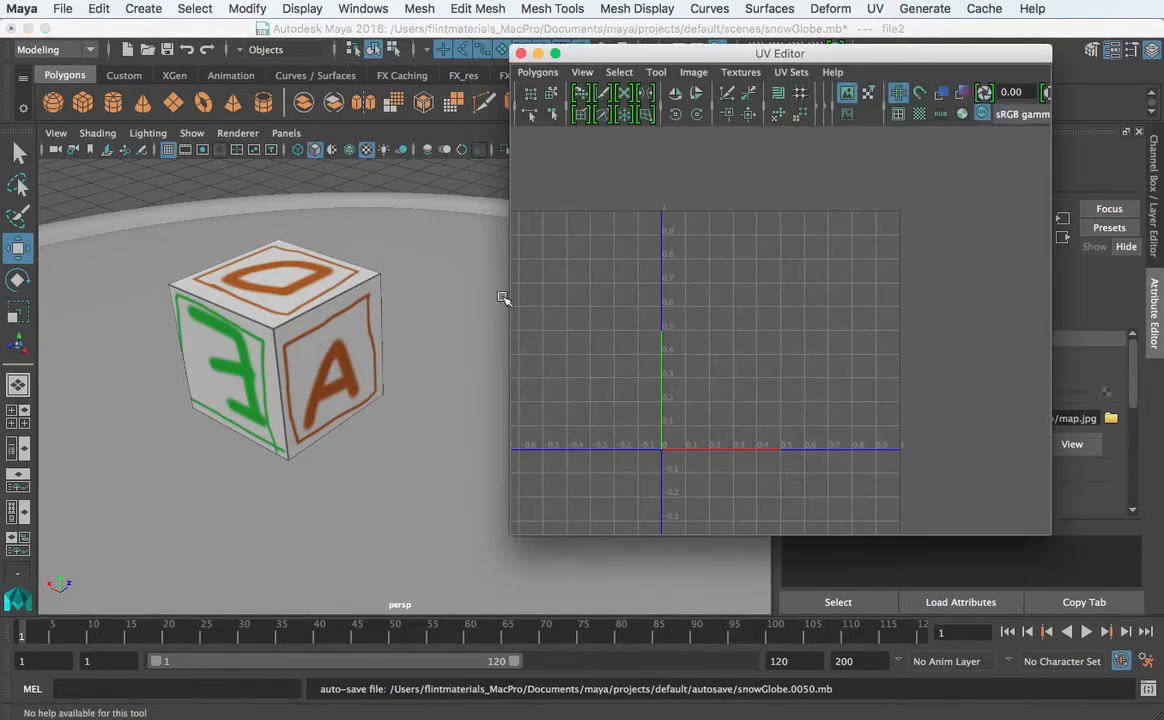
click(329, 285)
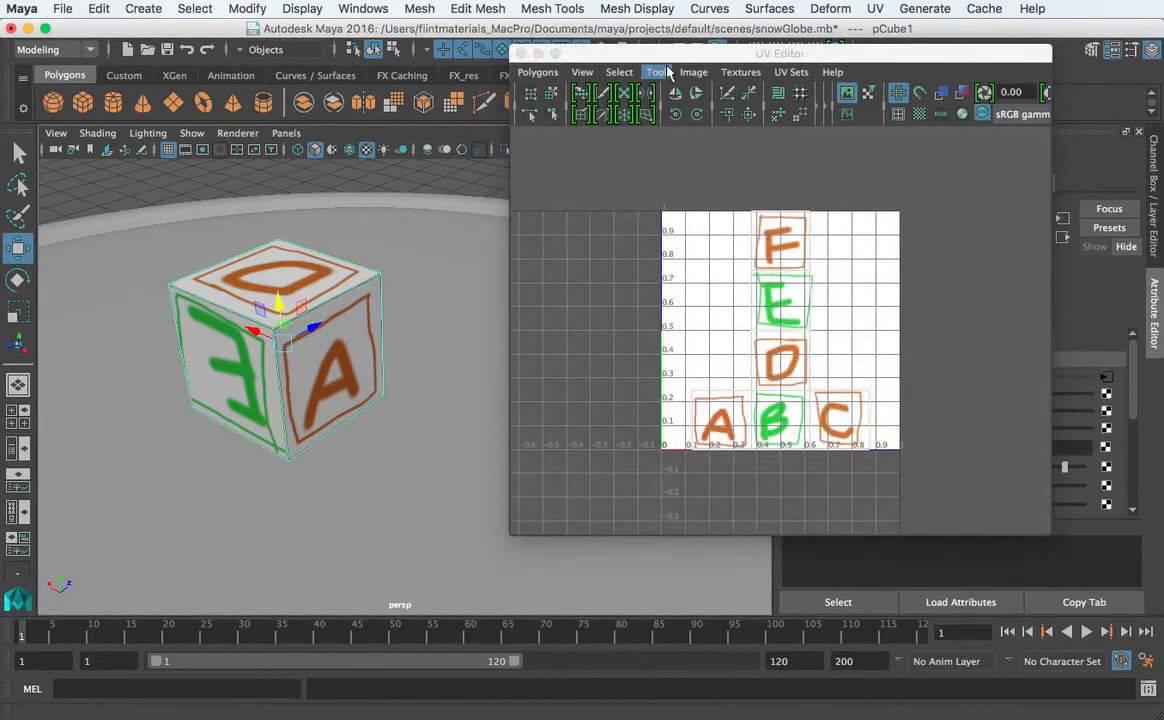
drag(665, 54, 590, 113)
scroll(669, 318, up, 2)
scroll(669, 318, up, 2)
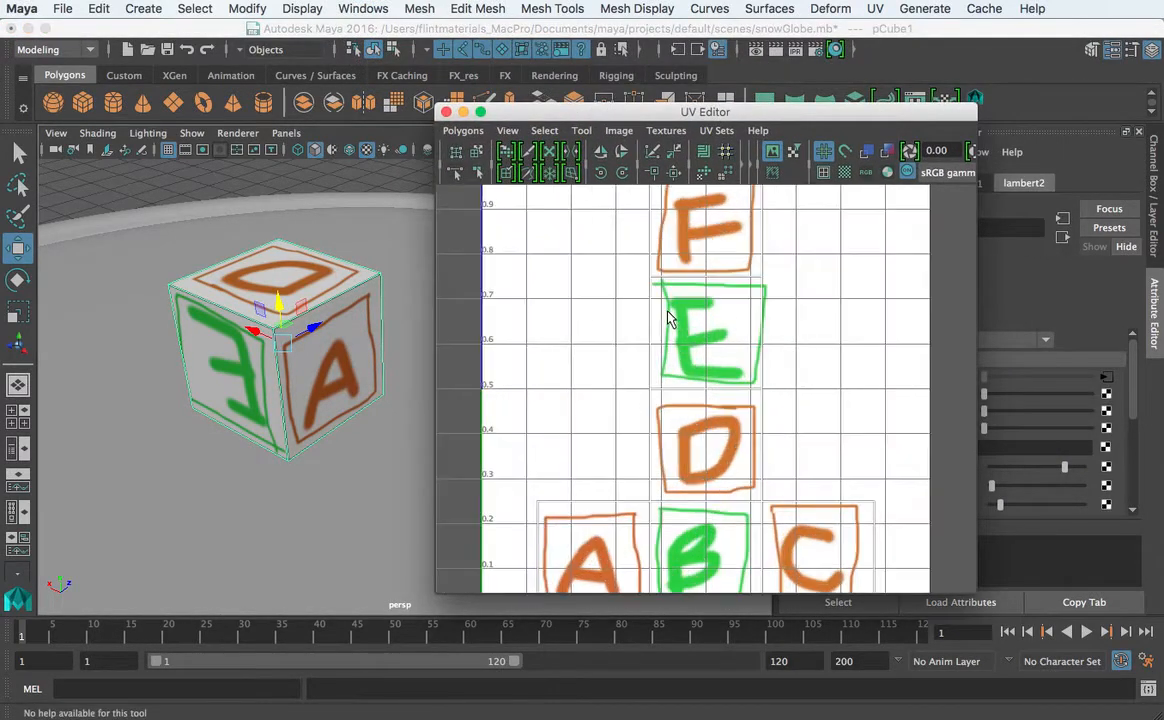
scroll(669, 318, down, 1)
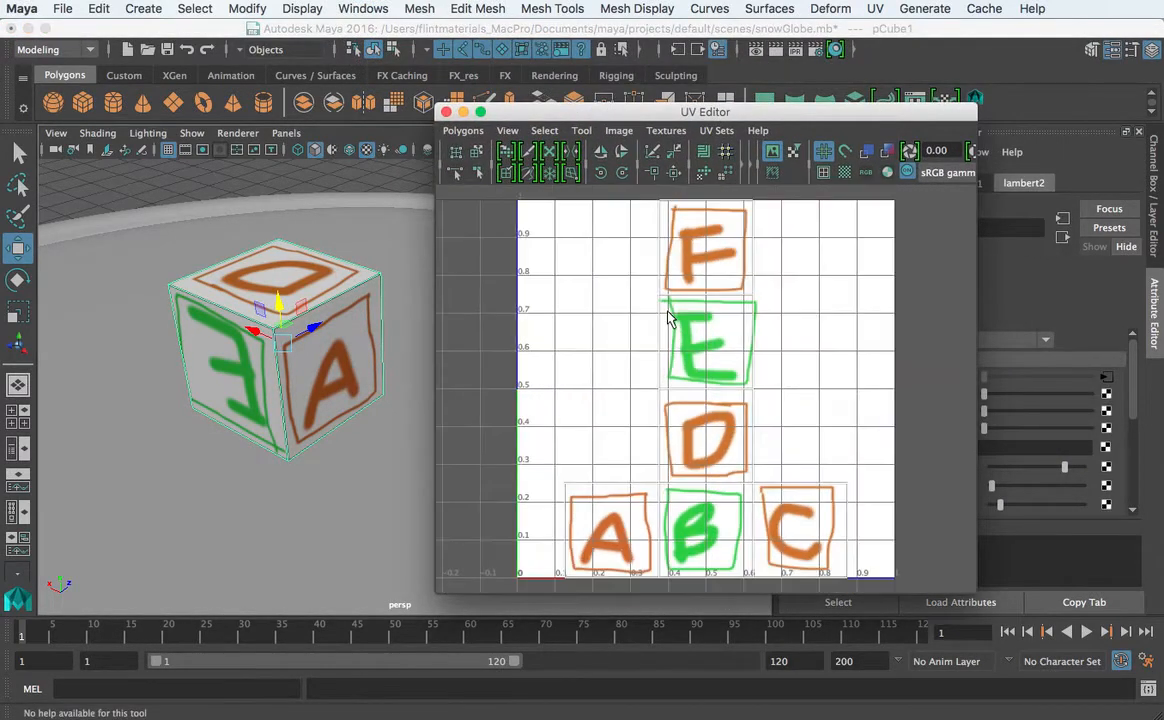
- Dim the texture image in the UV Editor, toggling the image display and dimming off and on for comparison
click(774, 175)
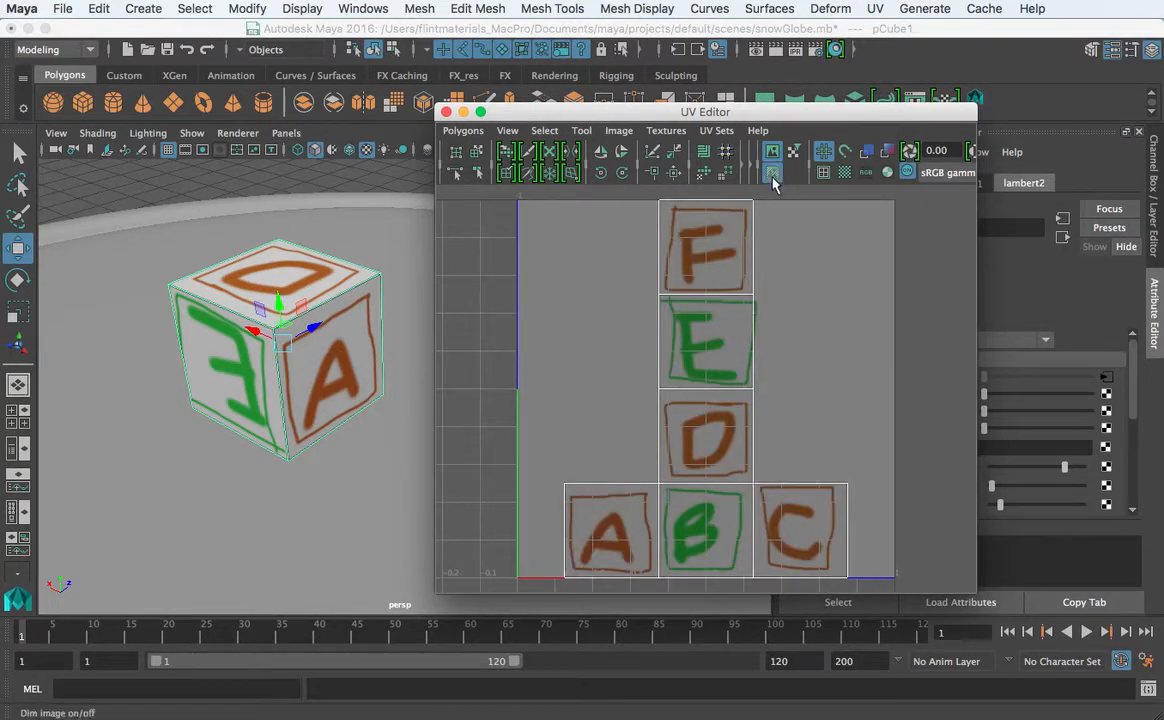
click(773, 153)
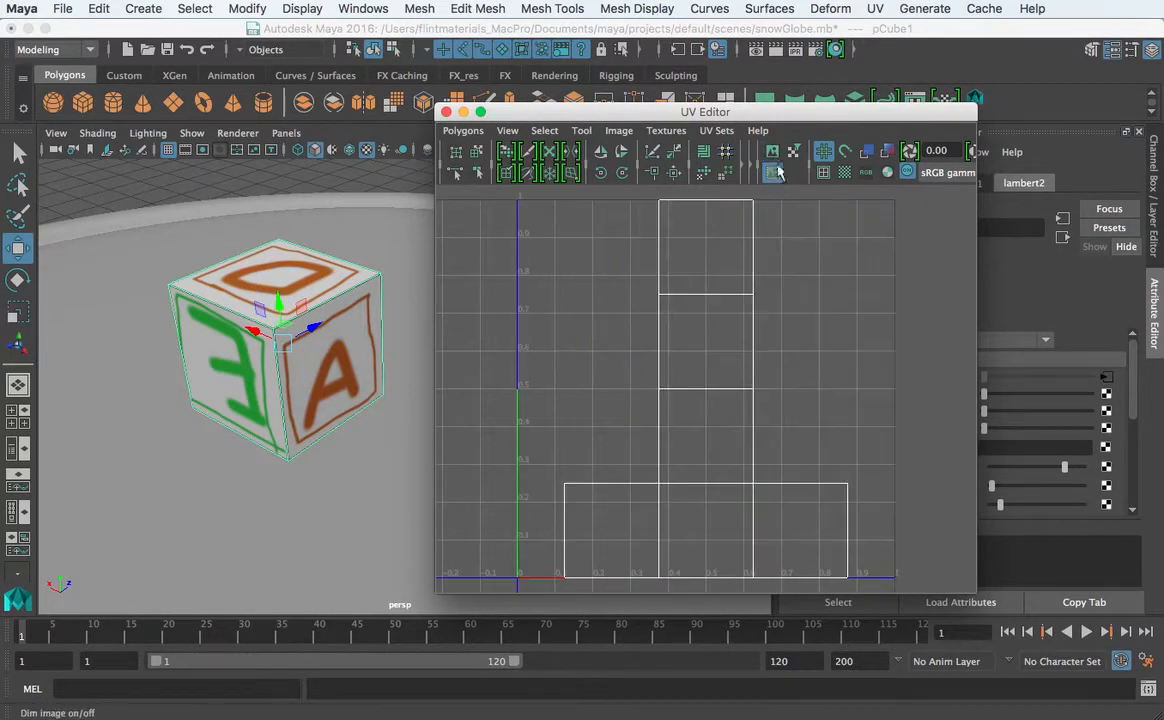
click(773, 153)
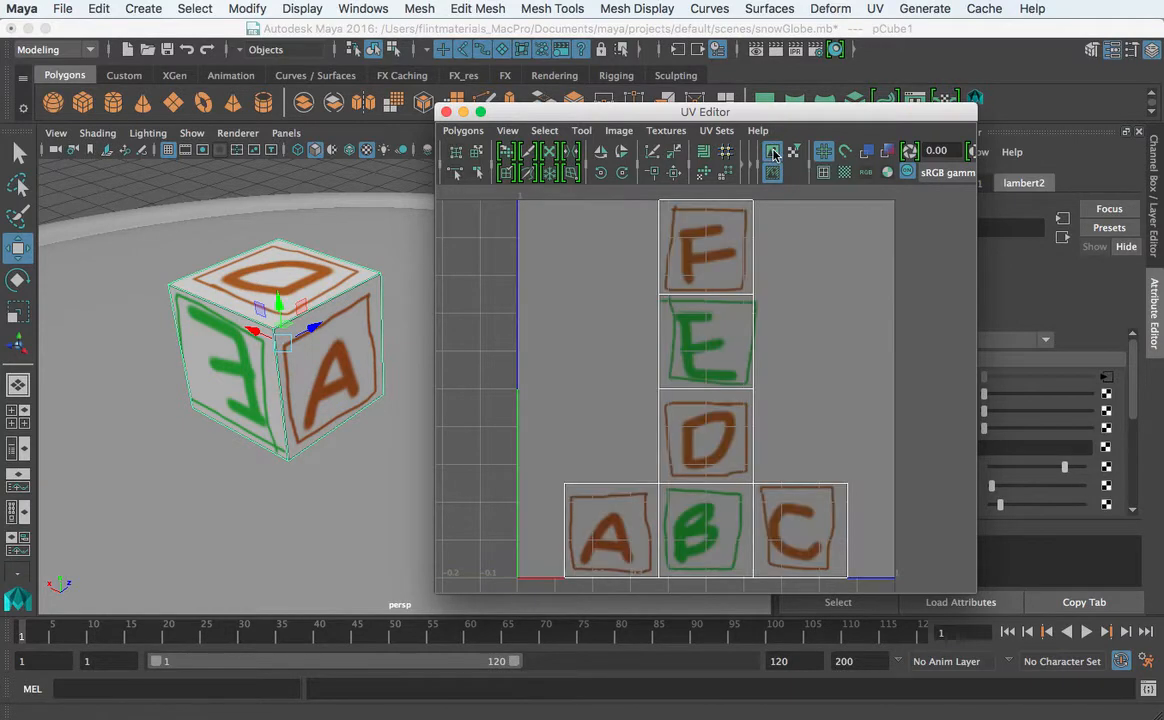
click(773, 175)
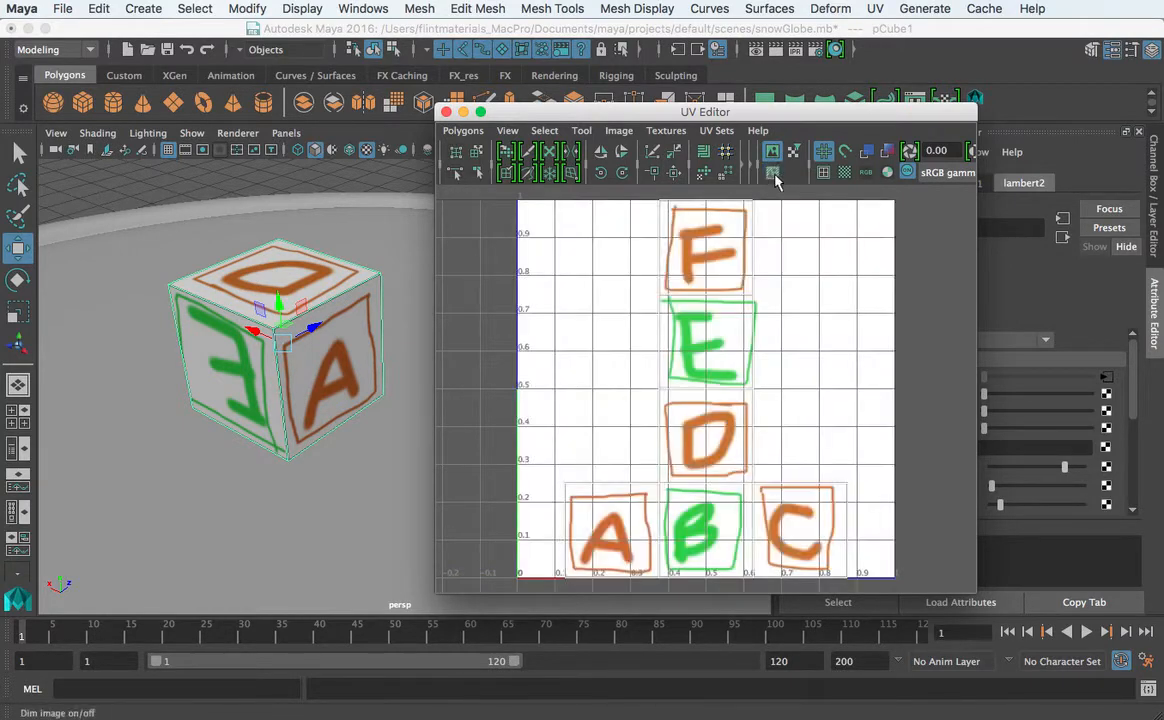
click(773, 175)
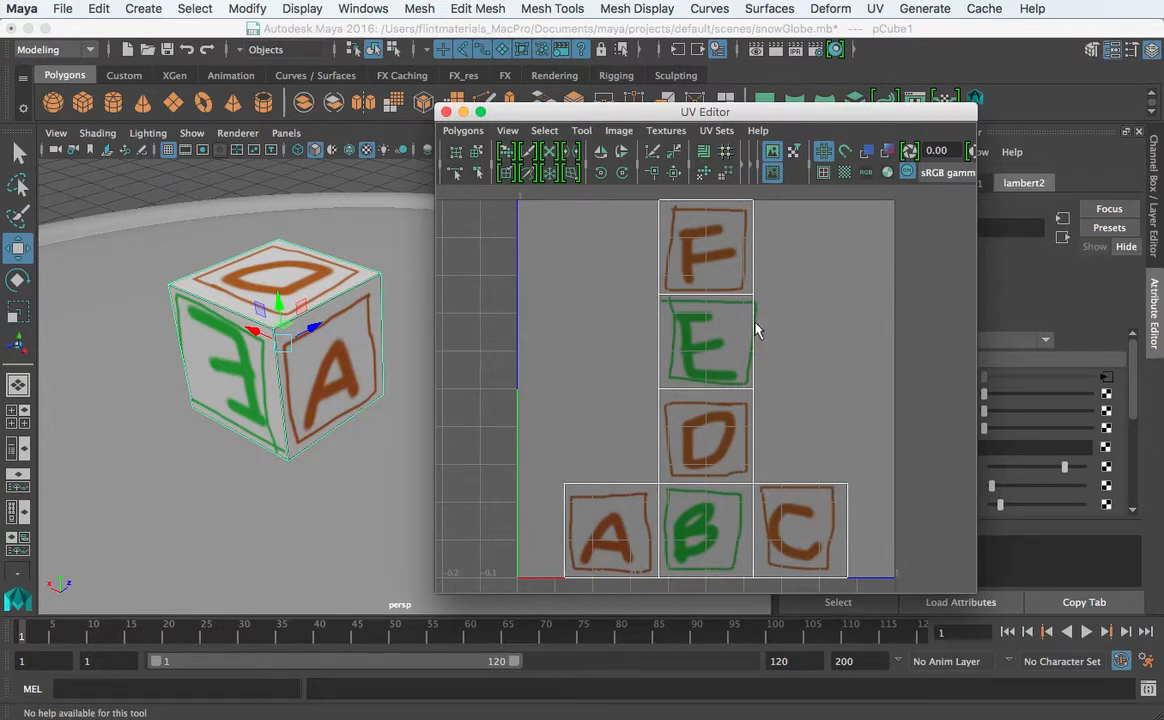
- Select the cube's A face and shift its UVs about 0.08 upward and then leftward, off the painted A square
click(305, 350)
right_drag(322, 362, 330, 405)
click(322, 396)
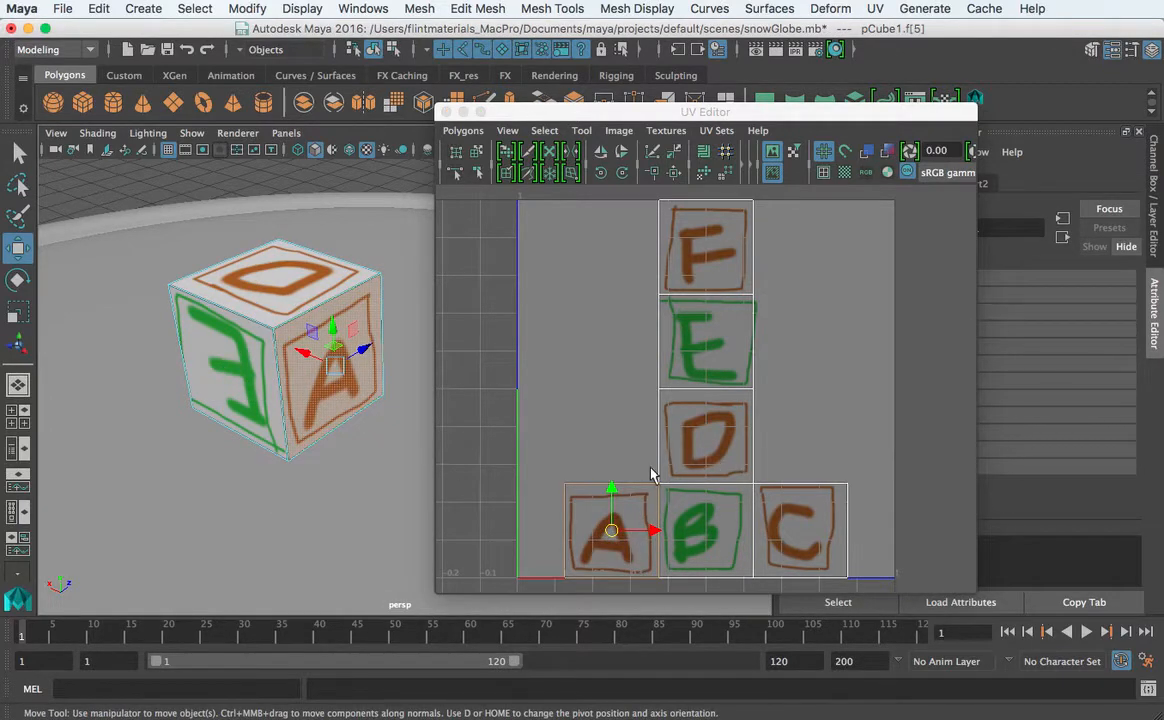
alt+right_drag(651, 468, 735, 461)
alt+middle_drag(637, 508, 681, 433)
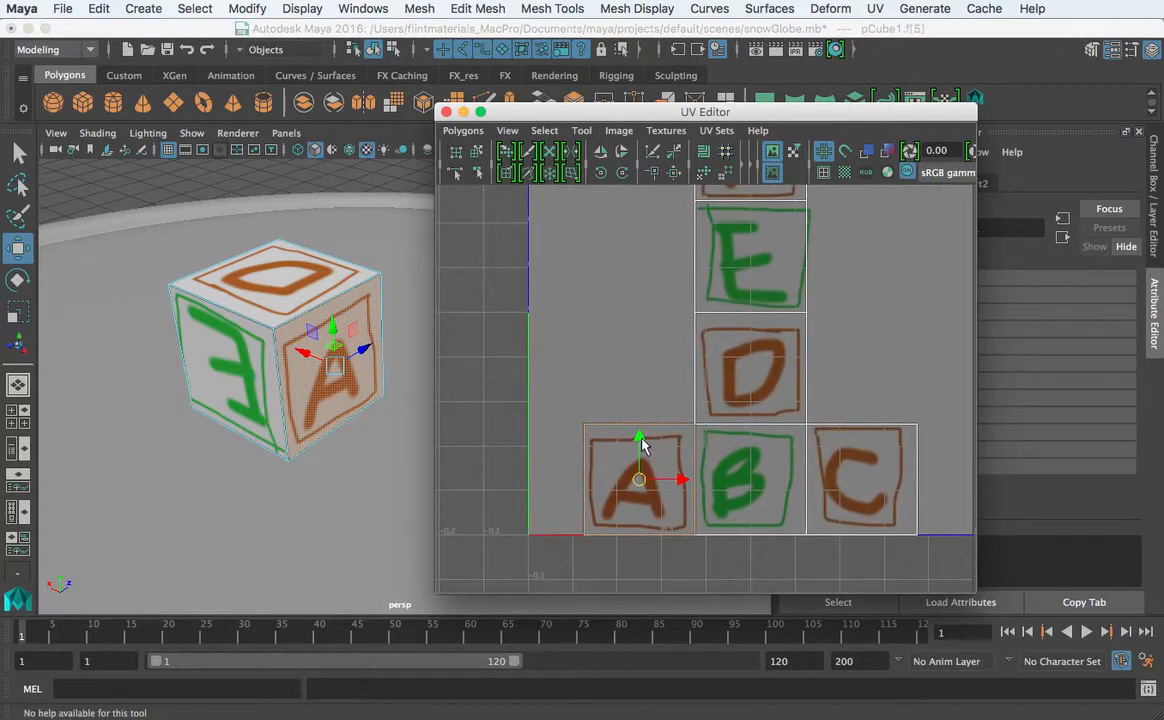
drag(639, 441, 639, 400)
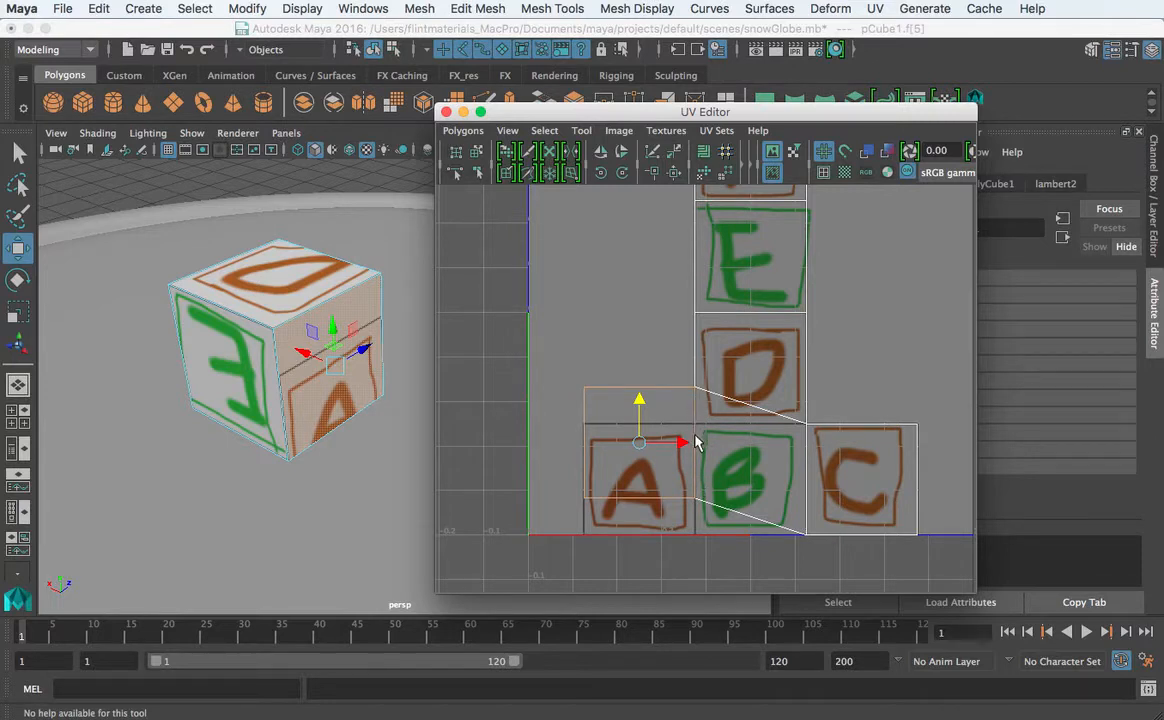
drag(677, 451, 614, 445)
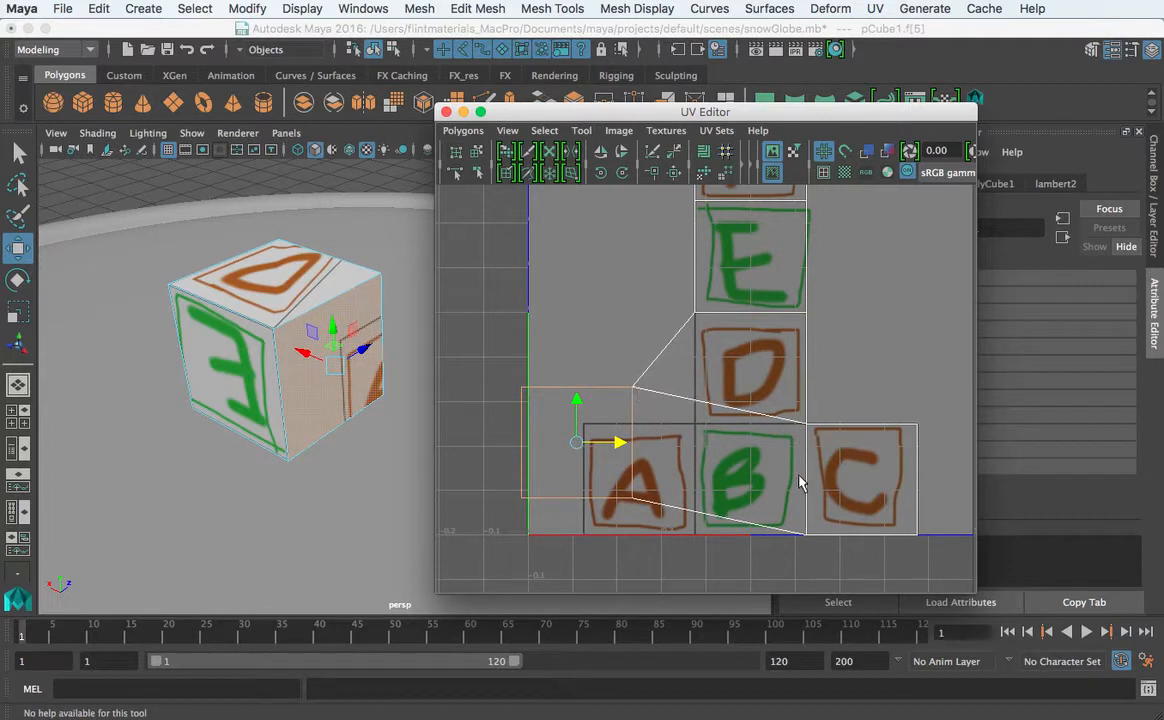
- Select the adjacent B face in the UV layout and examine its texture on the cube
right_drag(658, 473, 694, 525)
click(712, 494)
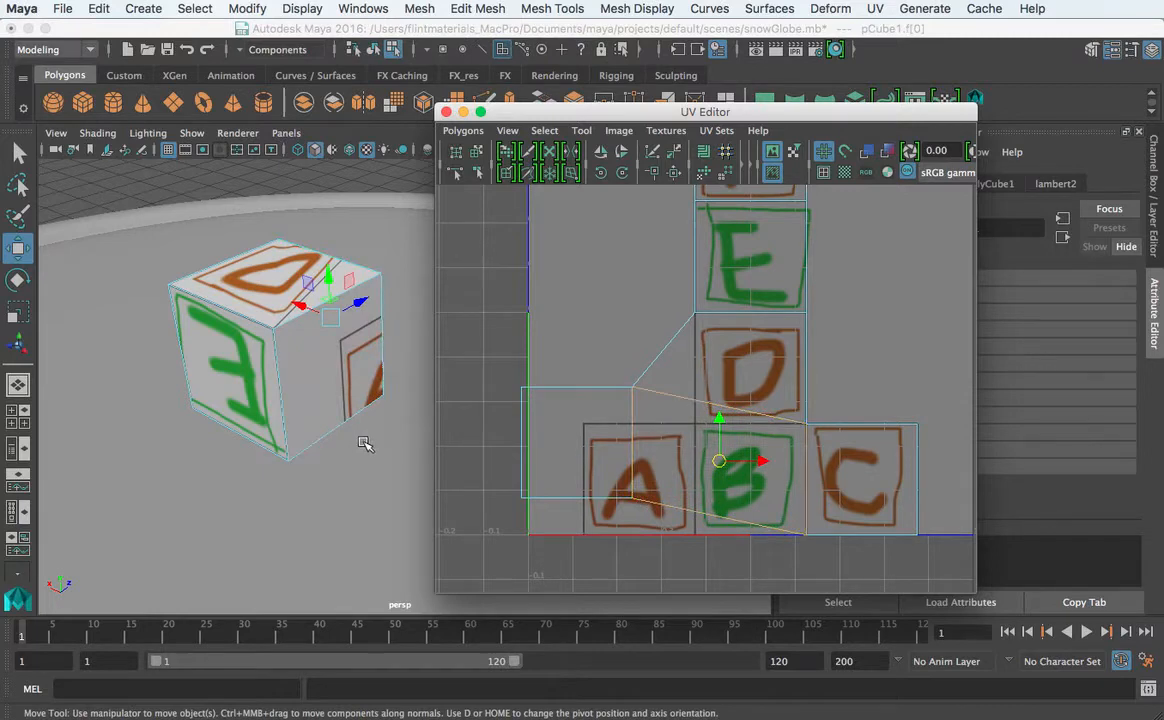
drag(363, 468, 203, 361)
alt+middle_drag(329, 335, 340, 466)
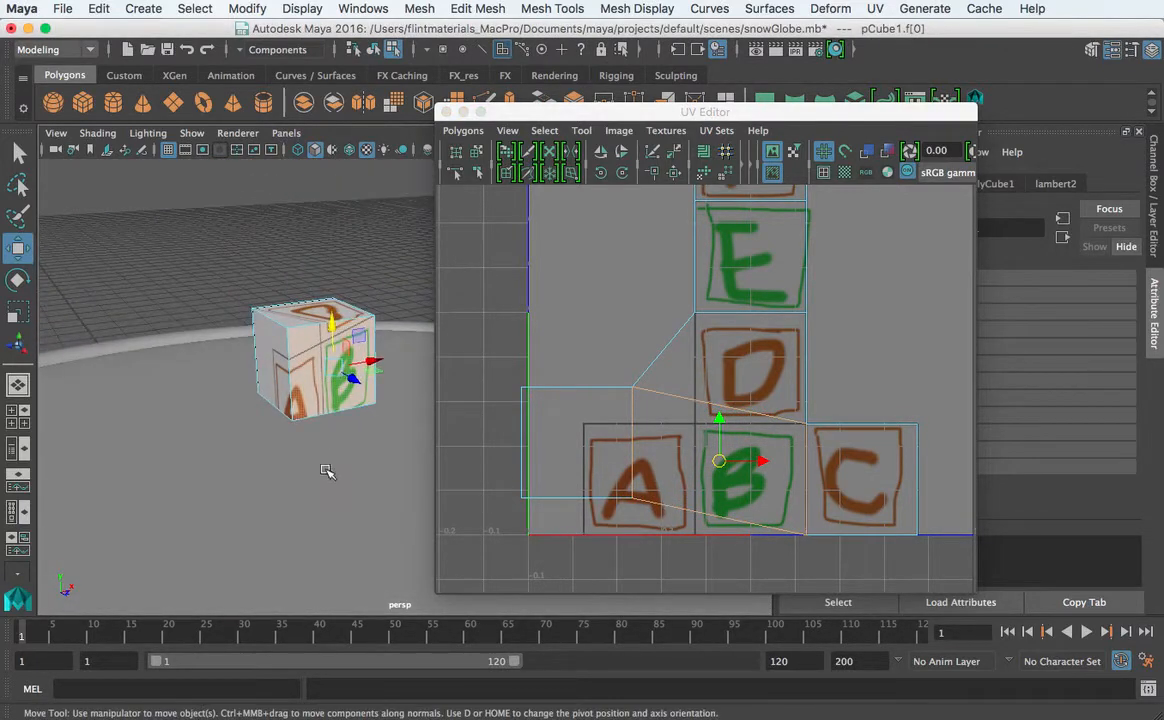
alt+right_drag(326, 470, 546, 481)
alt+drag(345, 484, 264, 488)
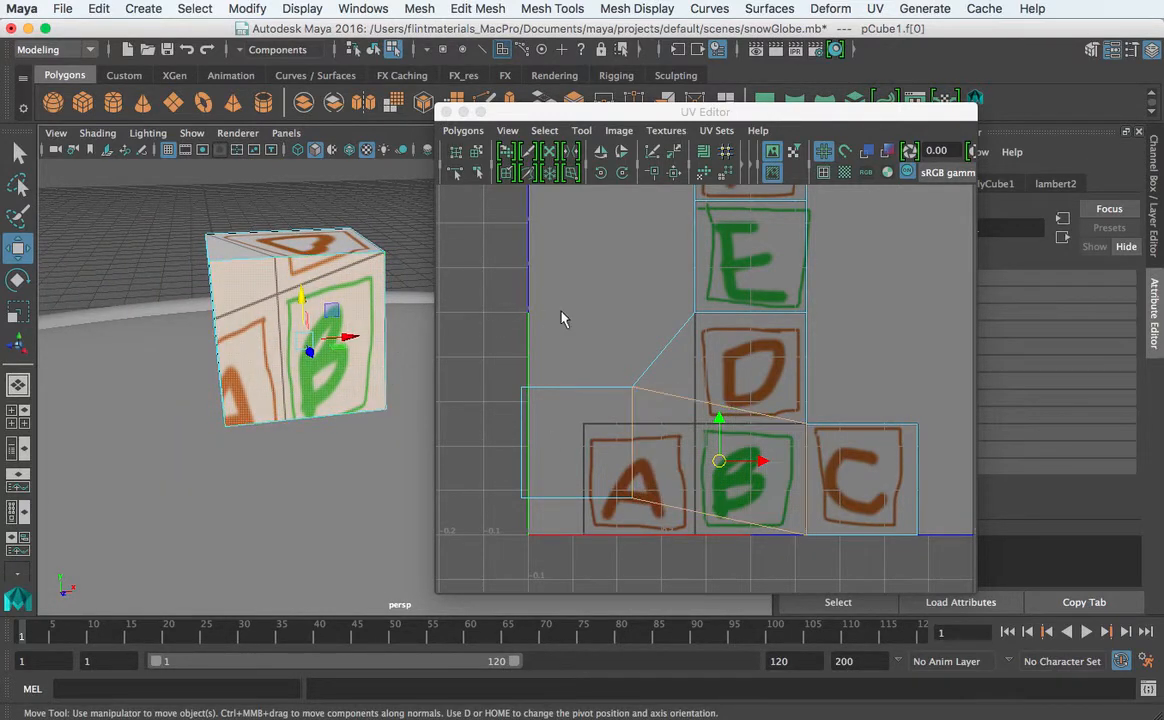
- Undo the B face selection and both moves of the A face's UVs
key(super+z)
key(super+z)
key(super+z)
key(super+z)
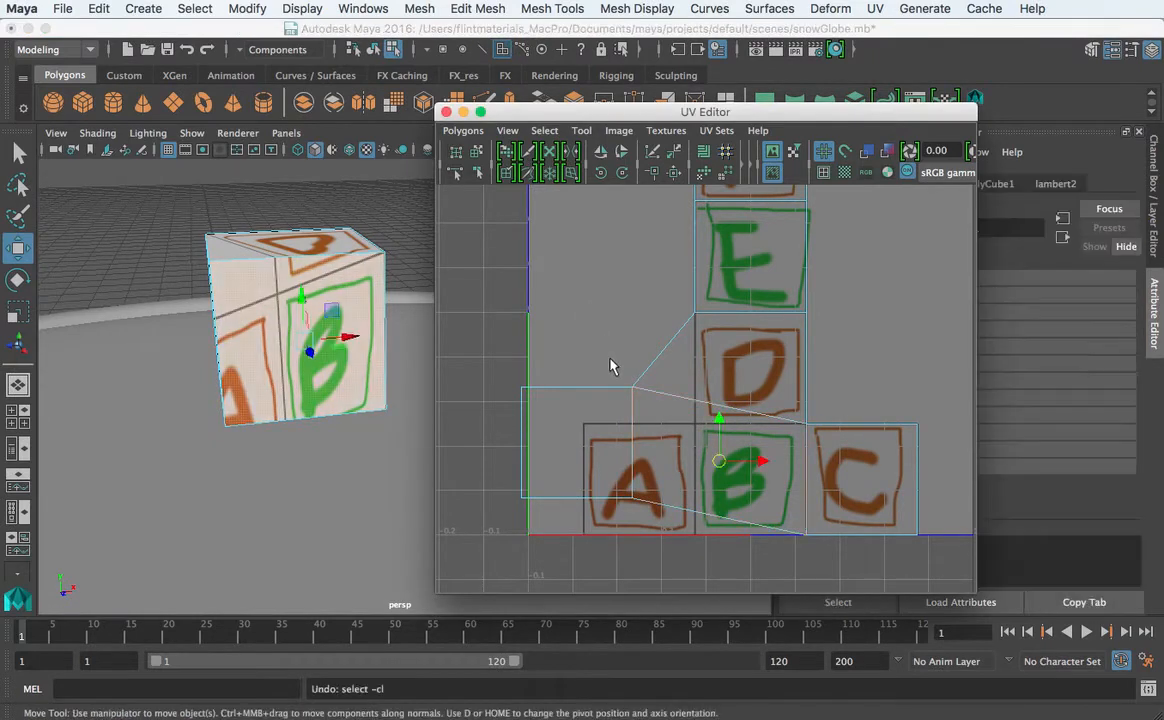
key(super+z)
key(super+z)
key(super+z)
key(super+z)
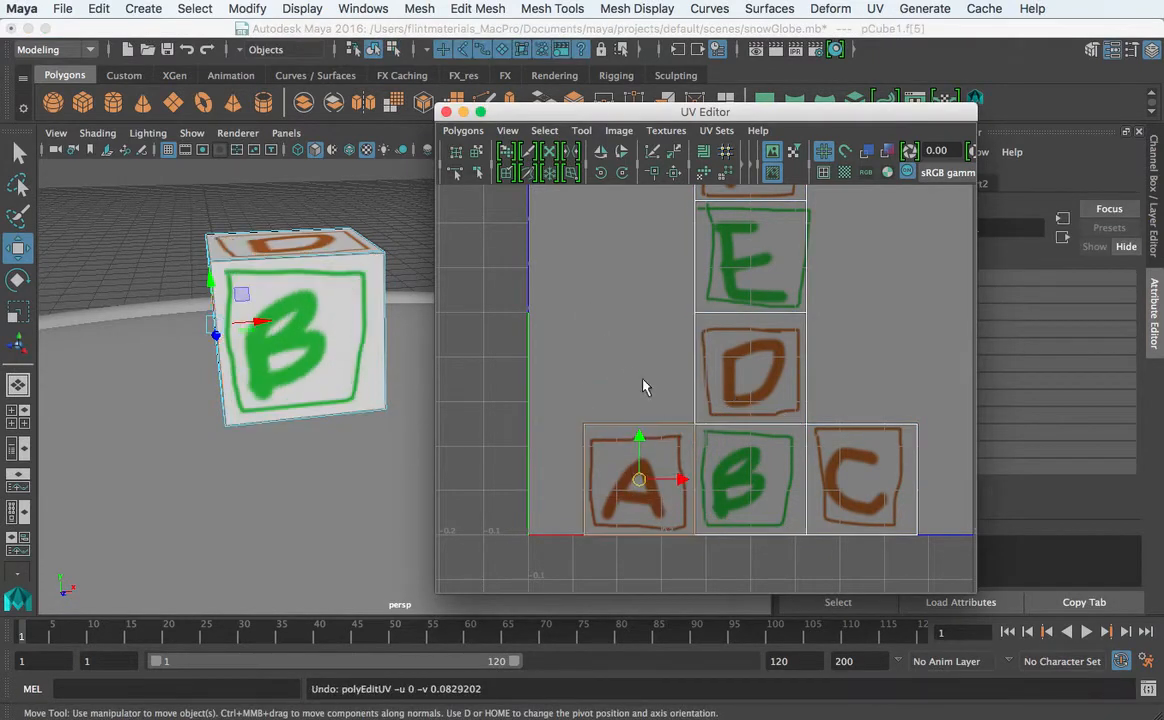
- Cut the UV edges separating the B square from the A, D and C squares
right_drag(696, 442, 696, 398)
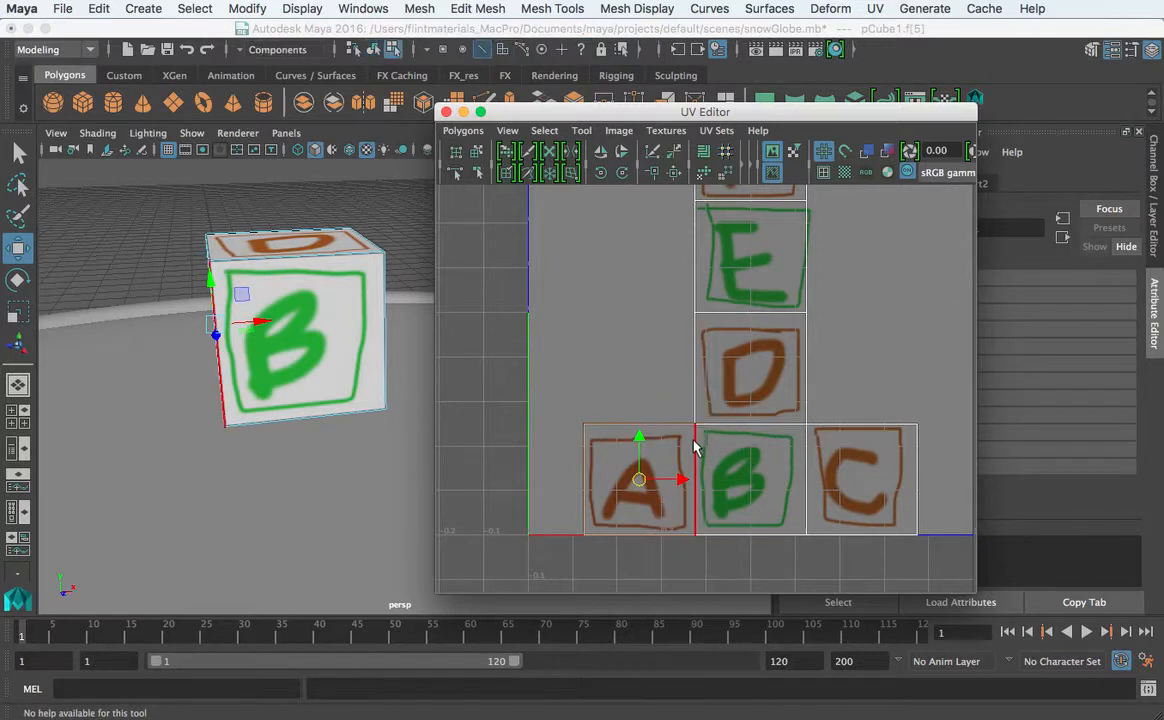
click(695, 450)
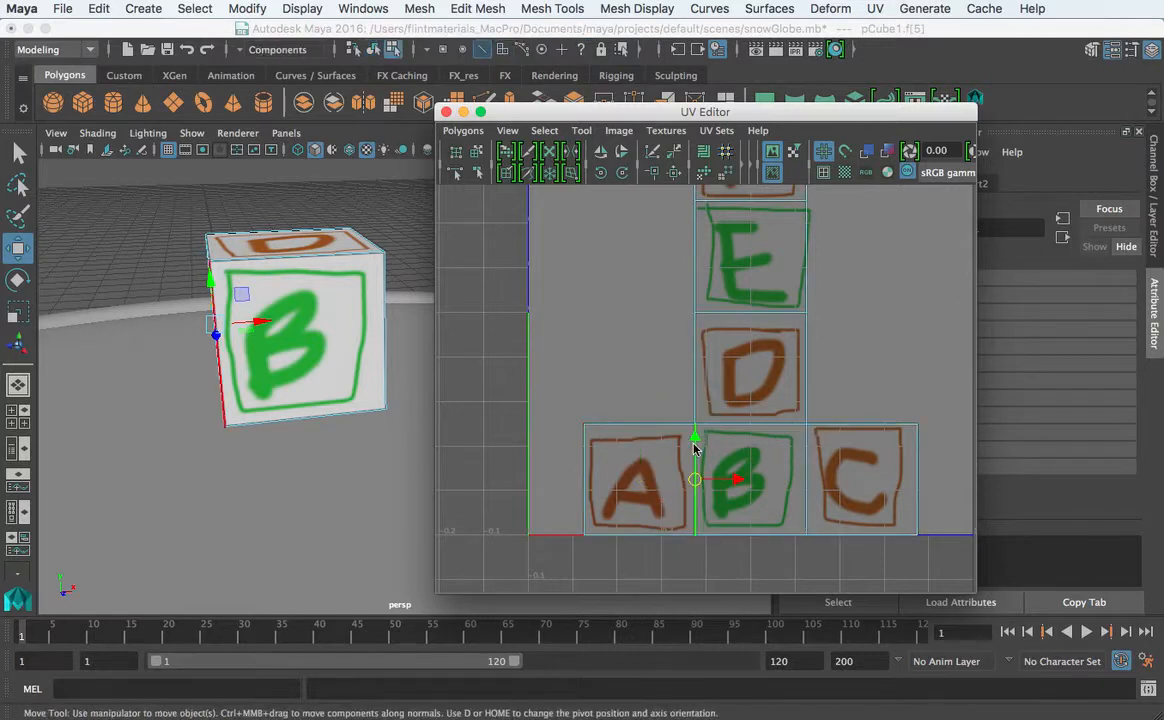
click(653, 155)
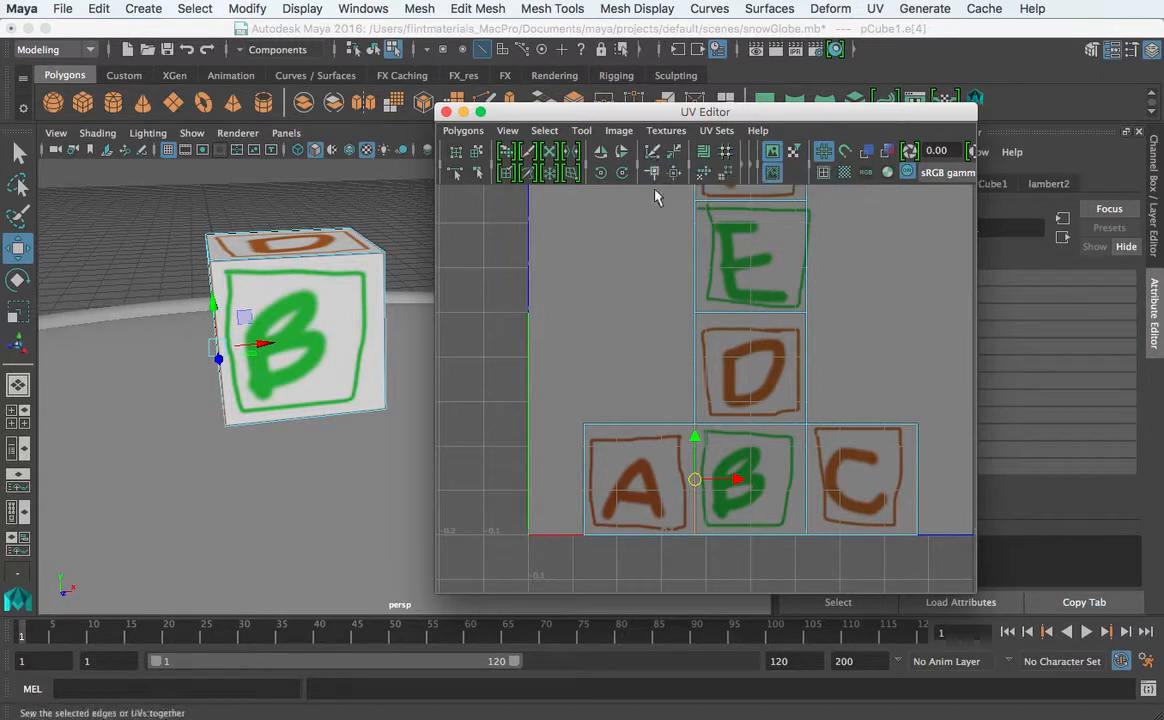
click(737, 425)
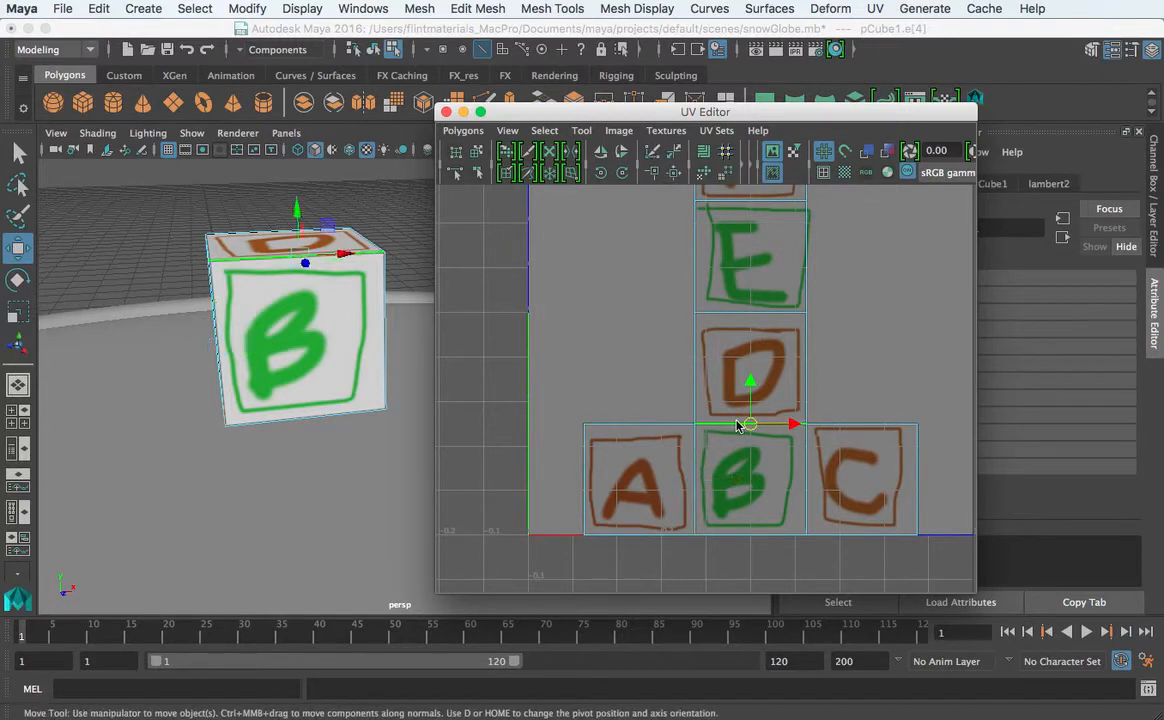
click(653, 156)
click(806, 472)
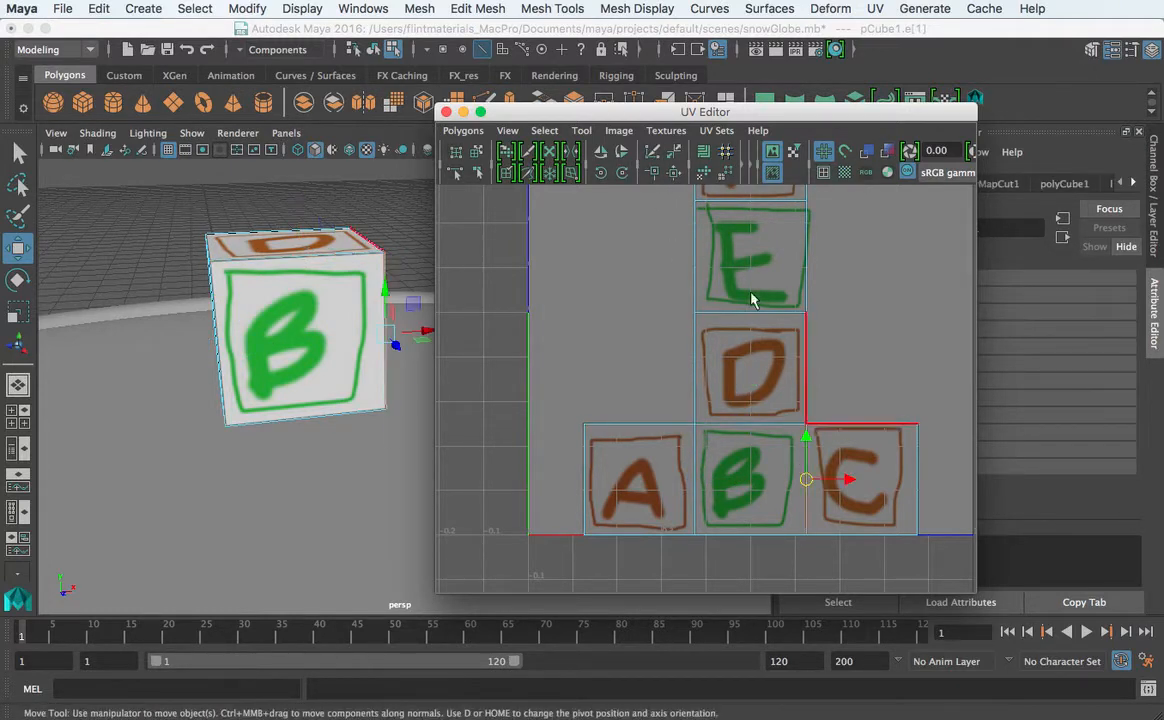
click(653, 155)
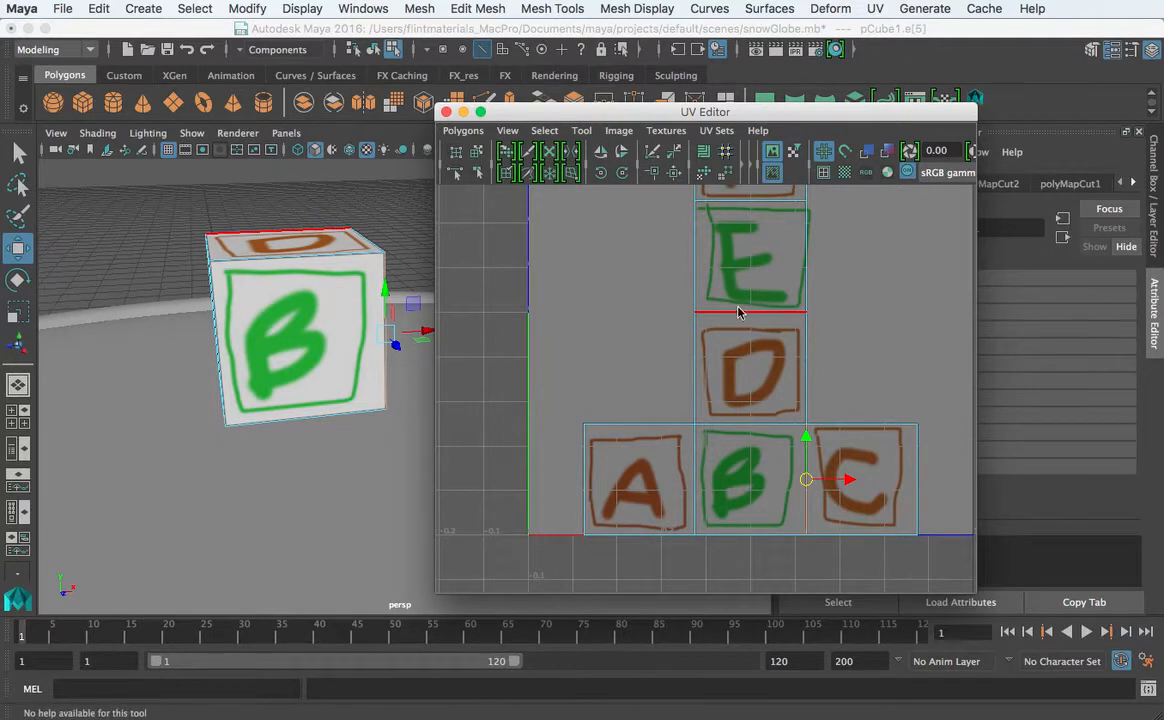
- Cut the UV edges between the D and E squares and between the E and F squares
click(737, 313)
click(653, 155)
alt+middle_drag(837, 309, 817, 380)
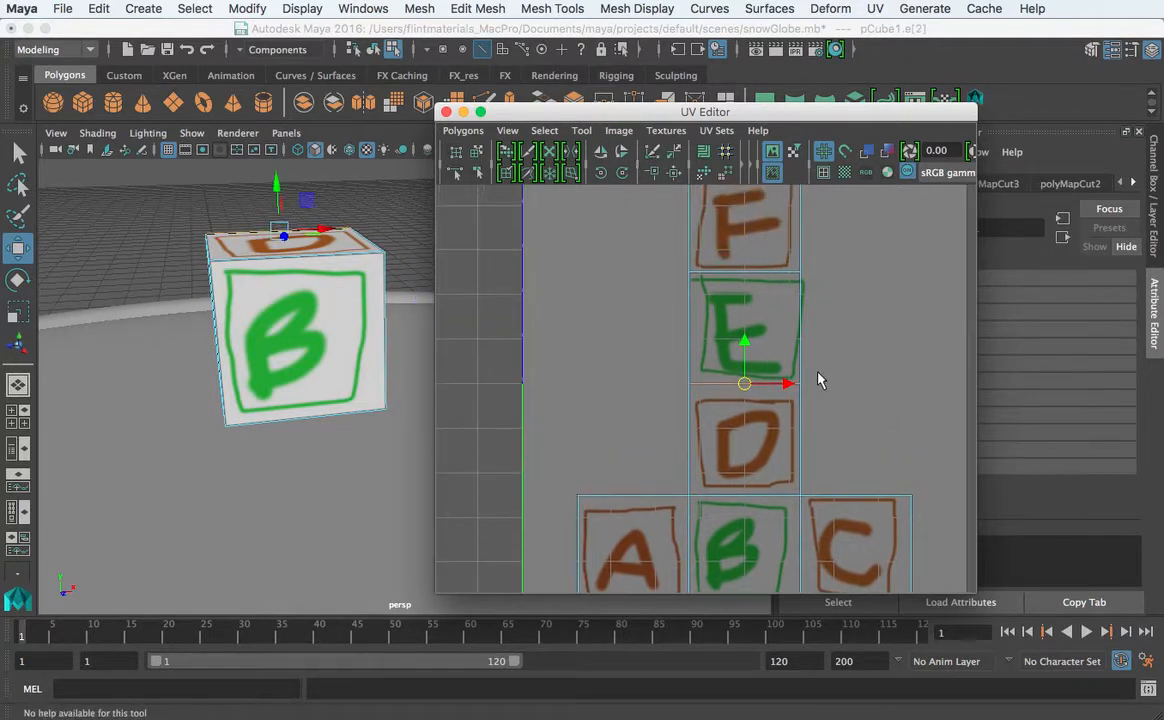
click(772, 271)
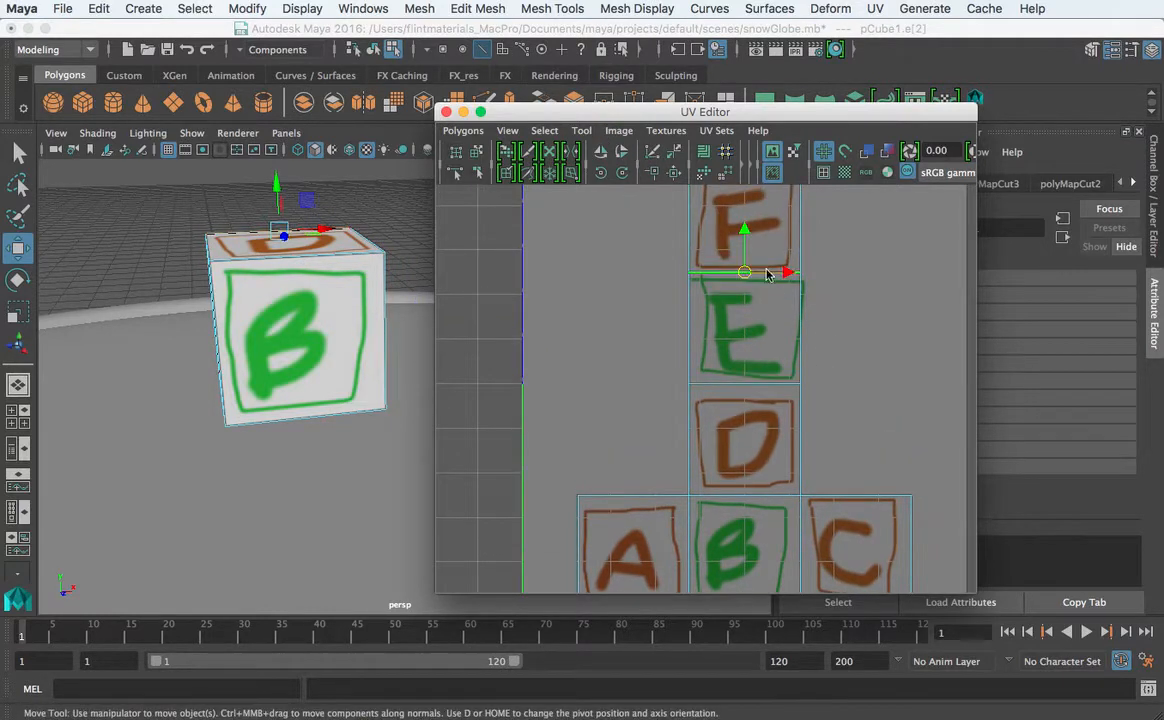
click(648, 156)
- Move the A shell slightly left and up, away from B, with the Move UV Shell Tool
alt+right_drag(715, 251, 552, 213)
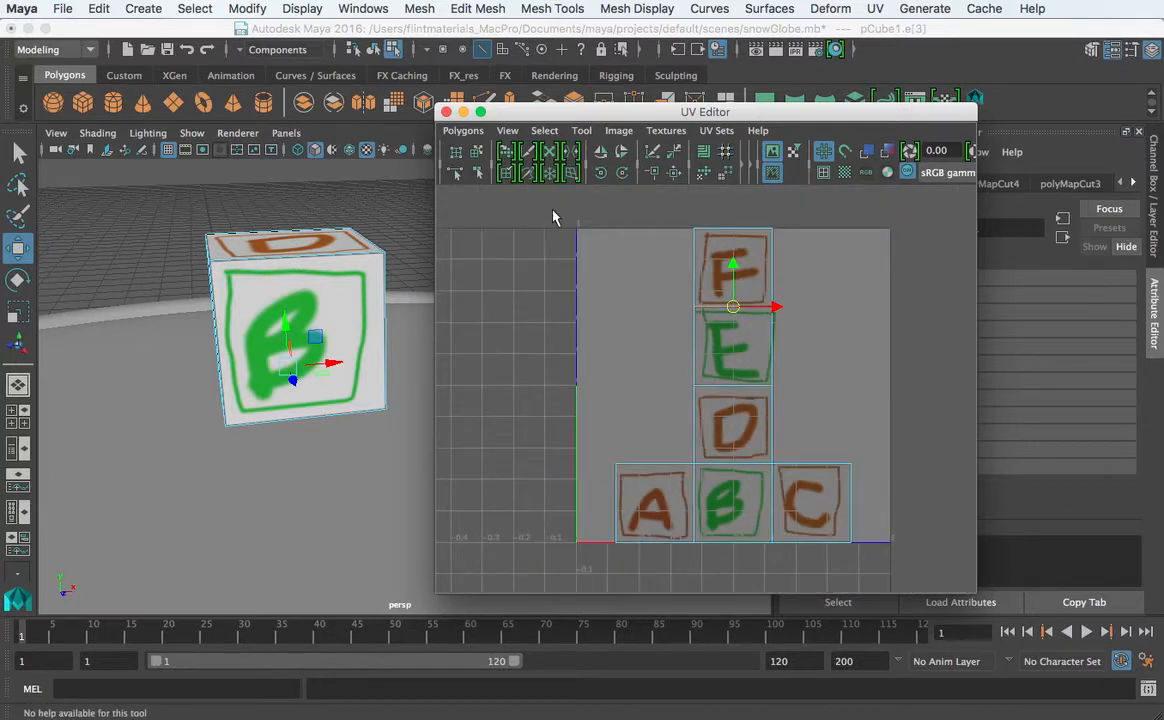
click(478, 153)
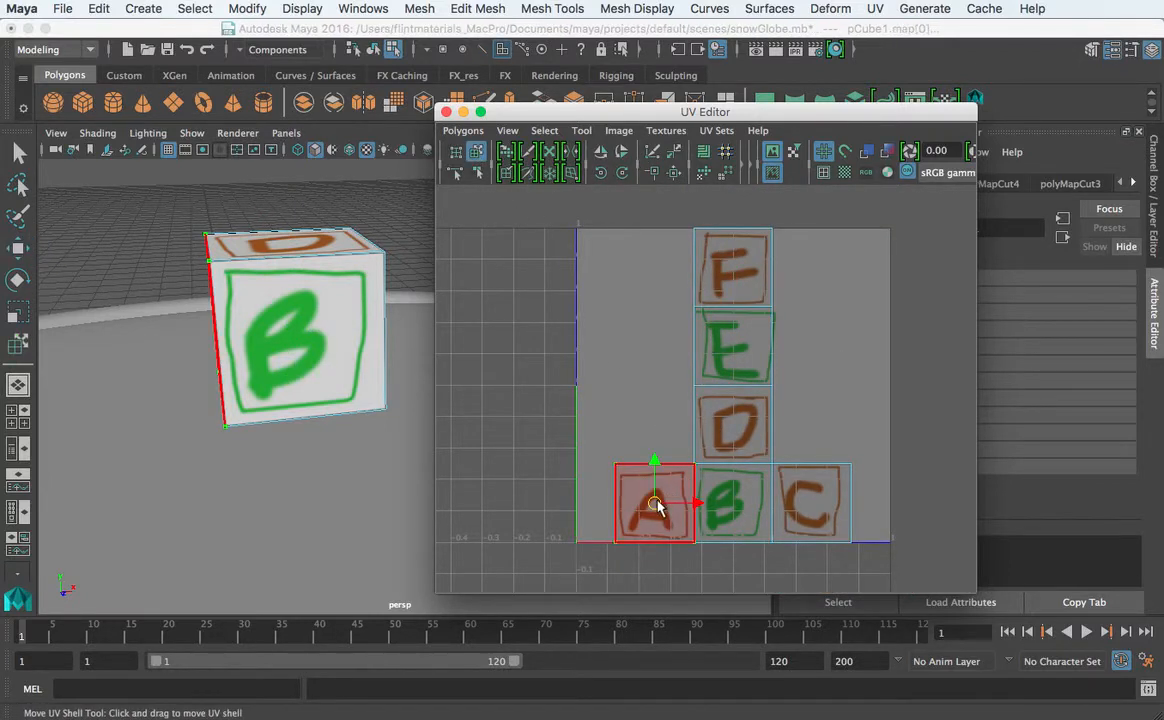
mouse_move(657, 506)
mouse_down()
mouse_move(631, 468)
mouse_move(624, 395)
mouse_move(650, 499)
mouse_up()
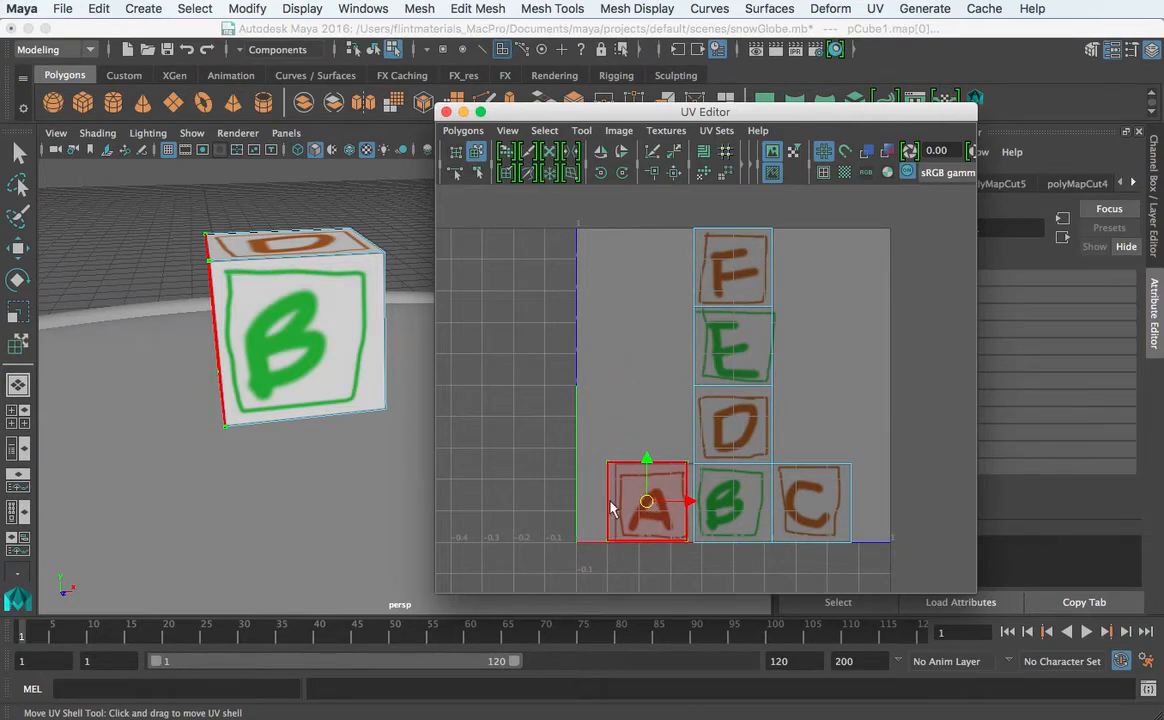
- Undo the A shell's last move, then try moving the shell onto the B square and undo that as well
key(ctrl+z)
alt+drag(293, 416, 452, 402)
alt+middle_drag(320, 447, 374, 414)
drag(657, 507, 736, 505)
key(super+z)
- Select the A shell and scale its UVs down uniformly so they sit inside the painted A square
key(r)
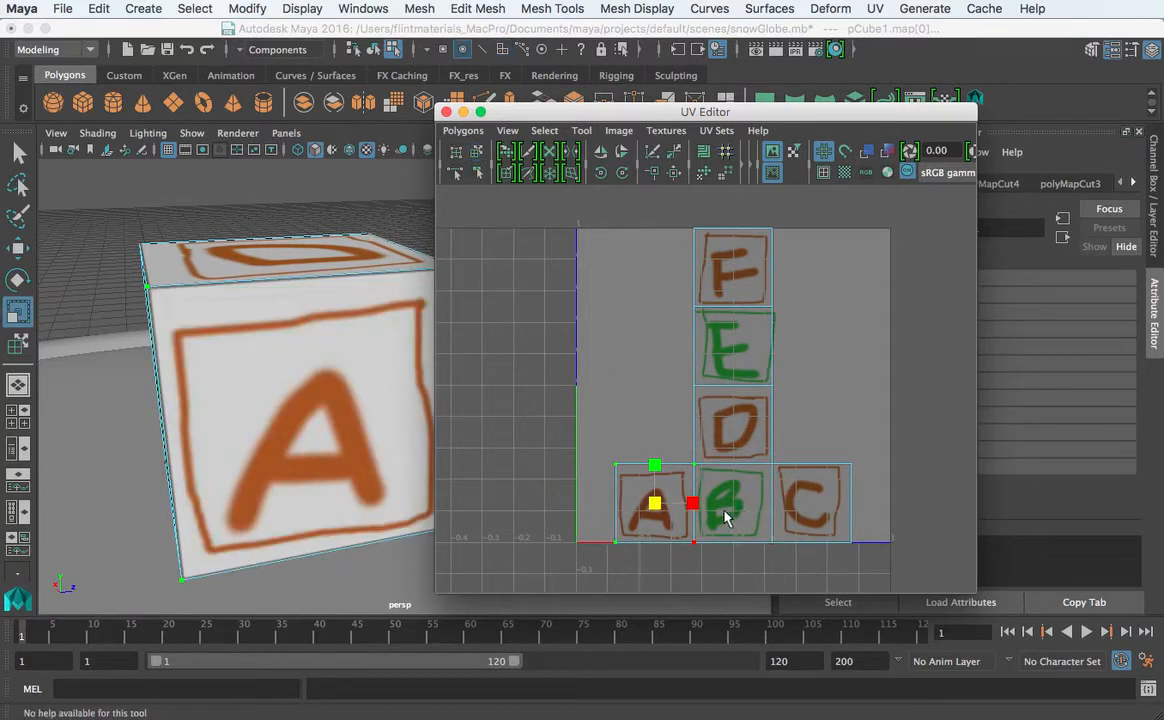
click(655, 433)
click(694, 463)
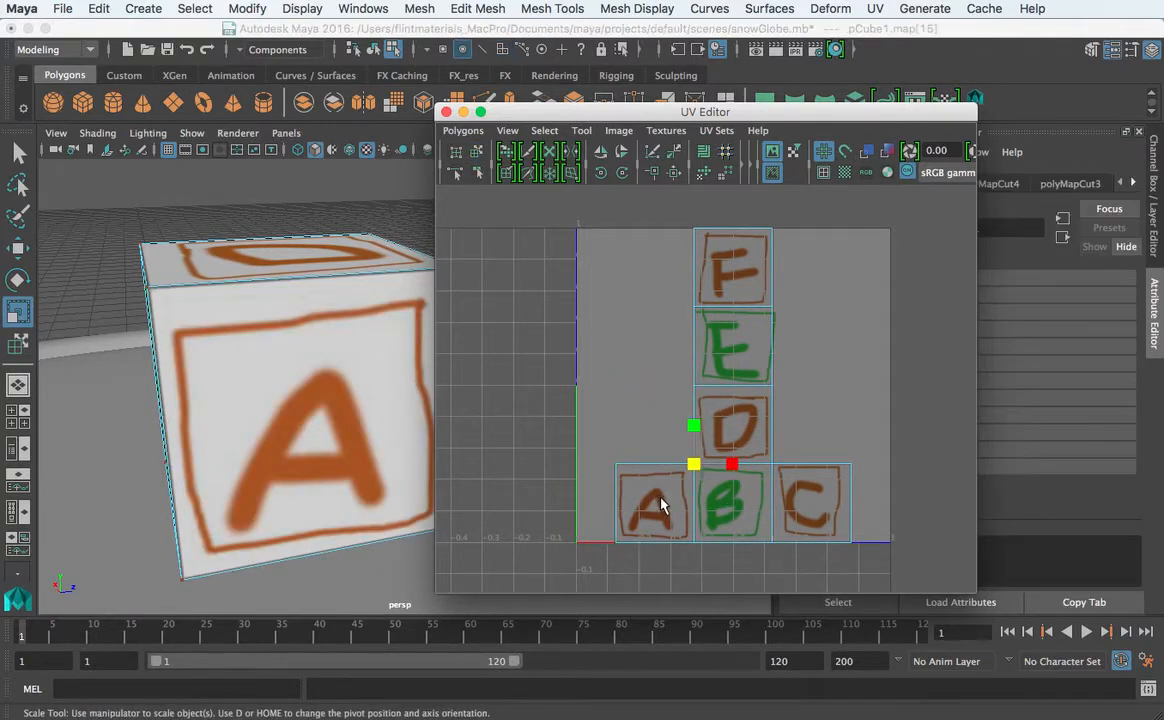
click(476, 151)
click(667, 488)
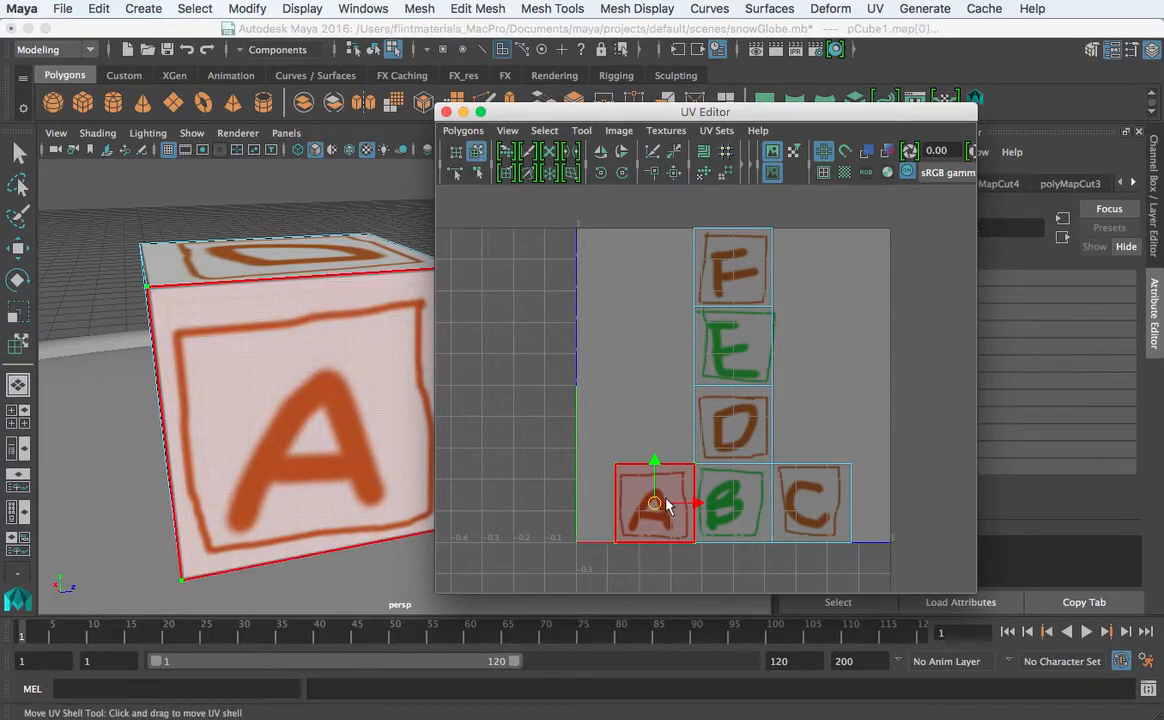
key(e)
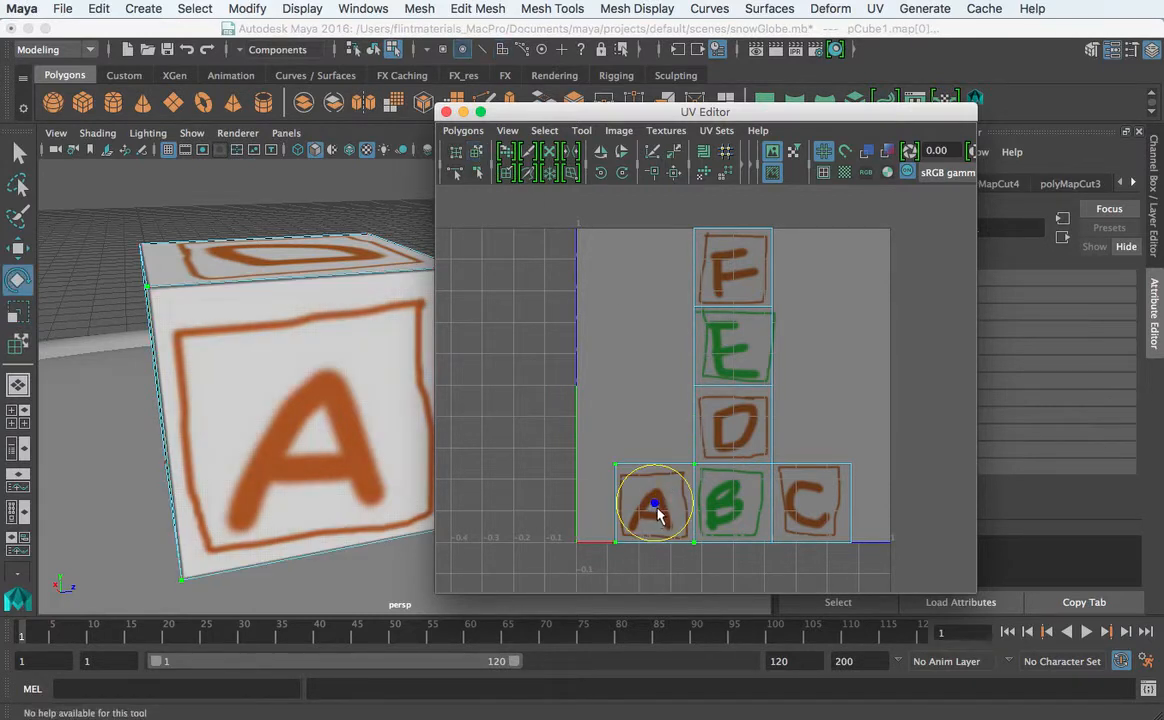
key(r)
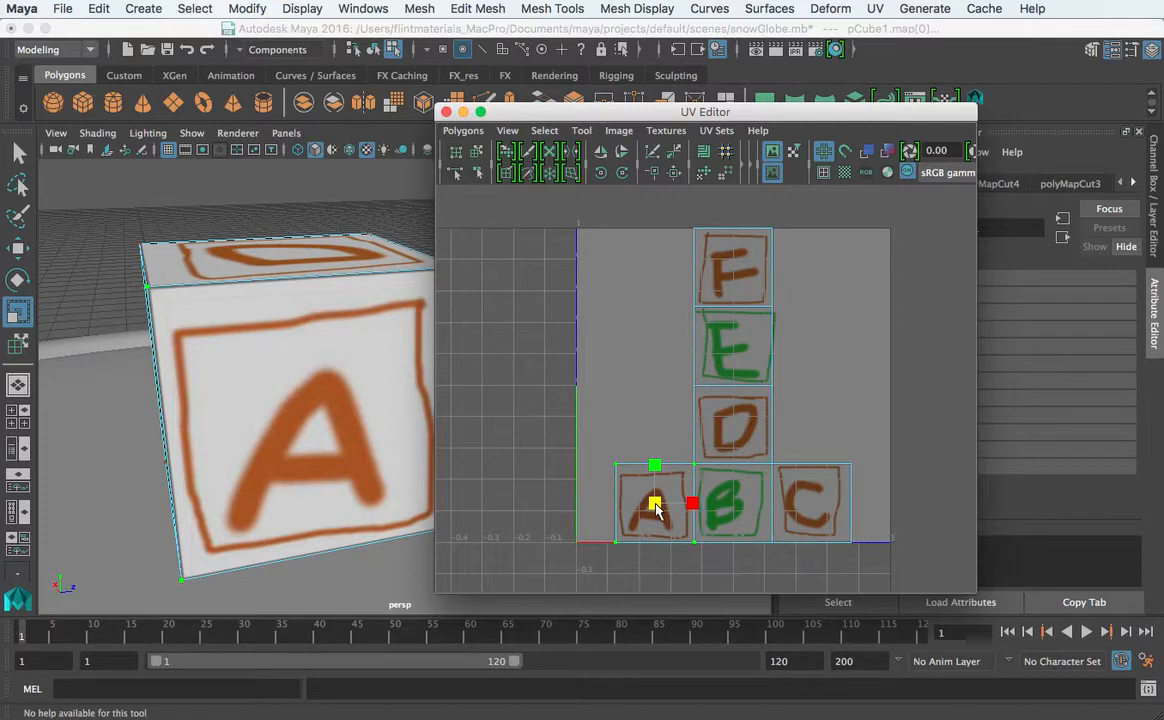
drag(655, 503, 641, 508)
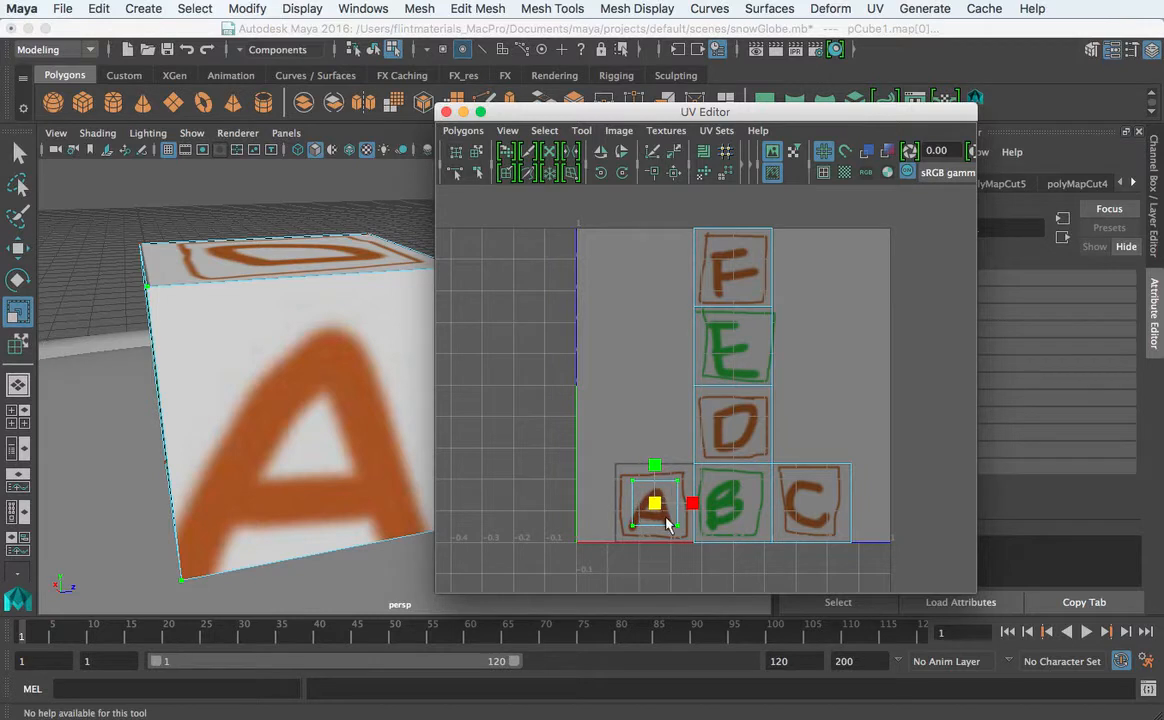
- Scale the A shell's UVs up uniformly until they extend far beyond the textured UV square
drag(655, 505, 731, 518)
scroll(708, 519, down, 5)
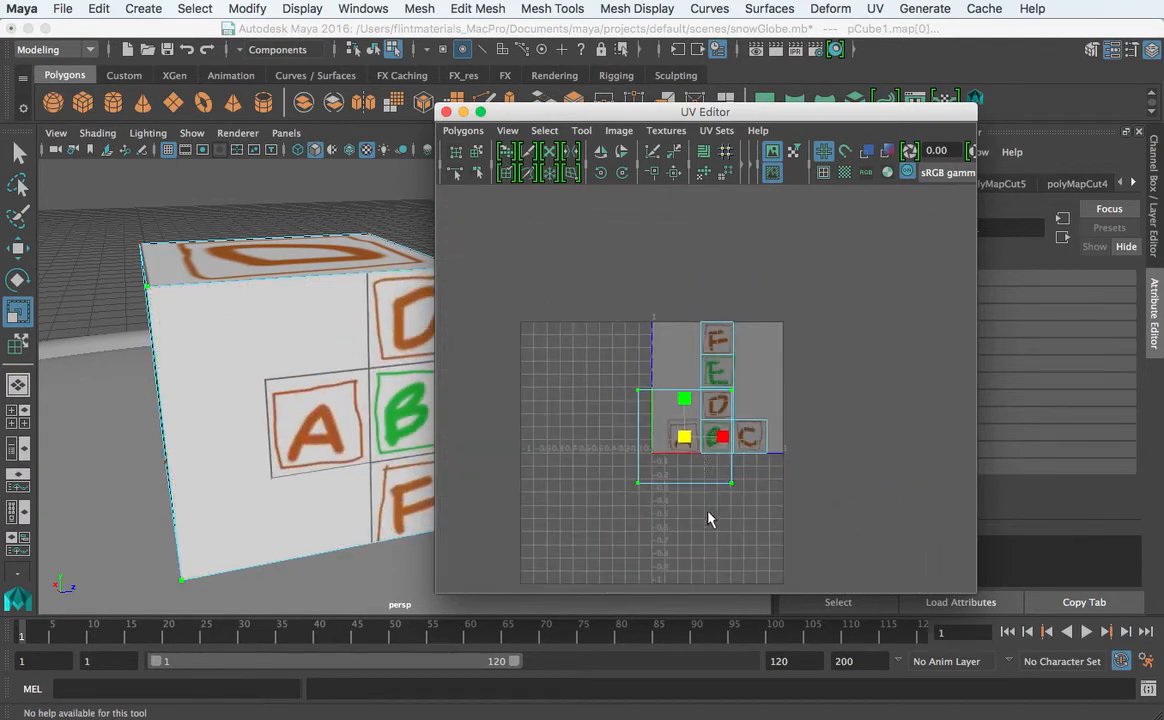
drag(688, 445, 897, 490)
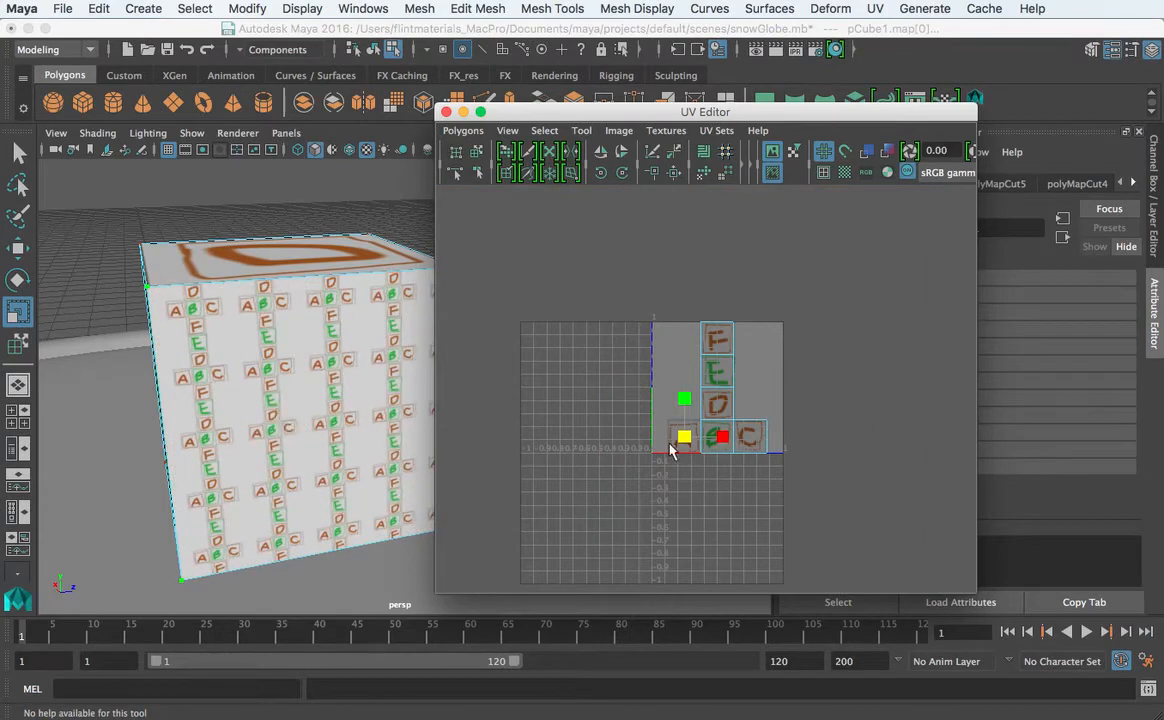
key(a)
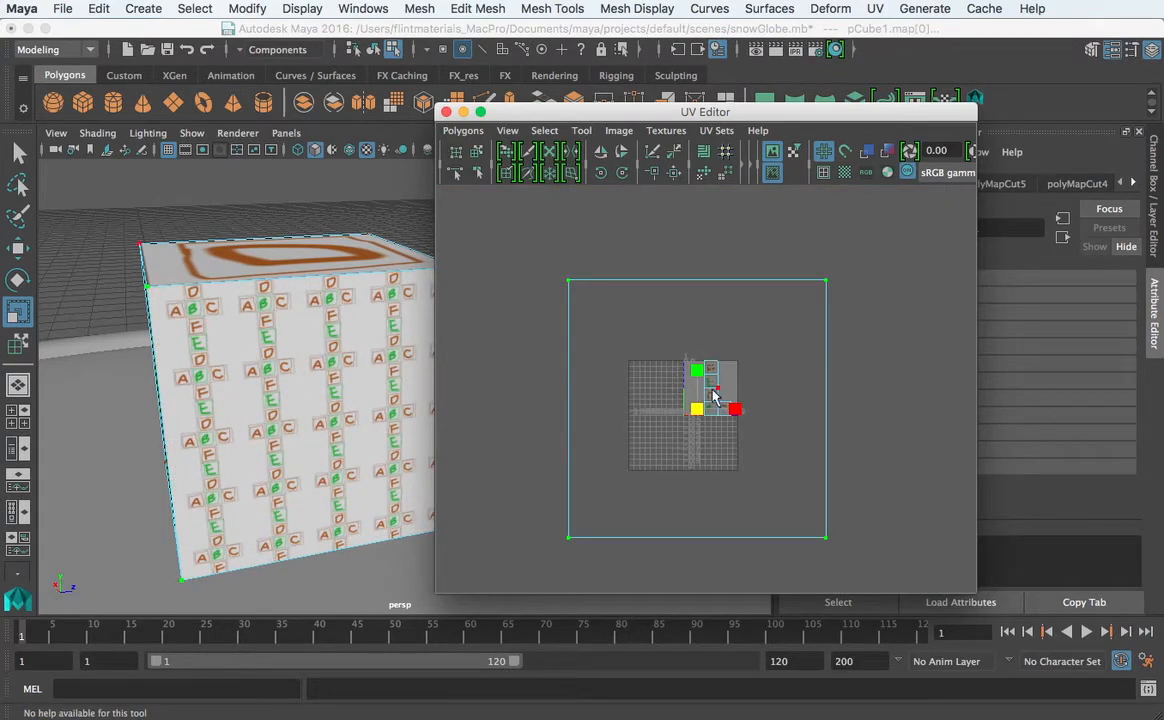
scroll(726, 412, up, 5)
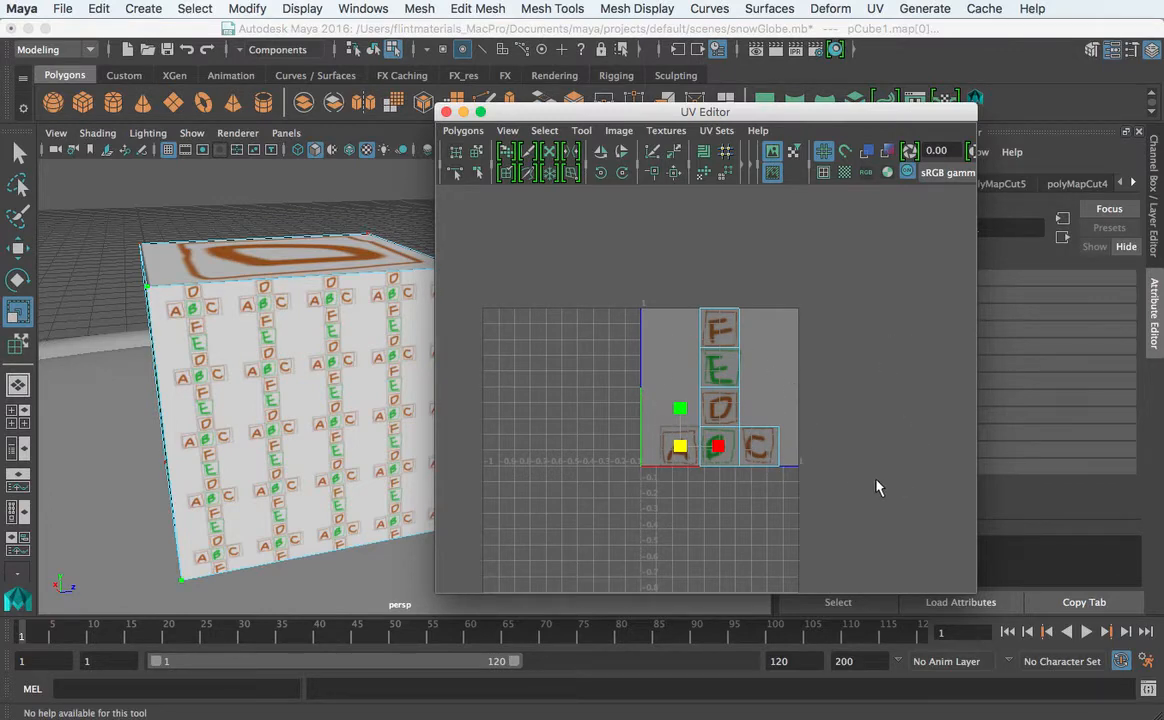
scroll(737, 441, down, 3)
- Scale the A shell's UVs back down around the A and B letters, adjusting their width and height separately
drag(692, 427, 664, 442)
drag(729, 425, 733, 425)
scroll(676, 425, up, 3)
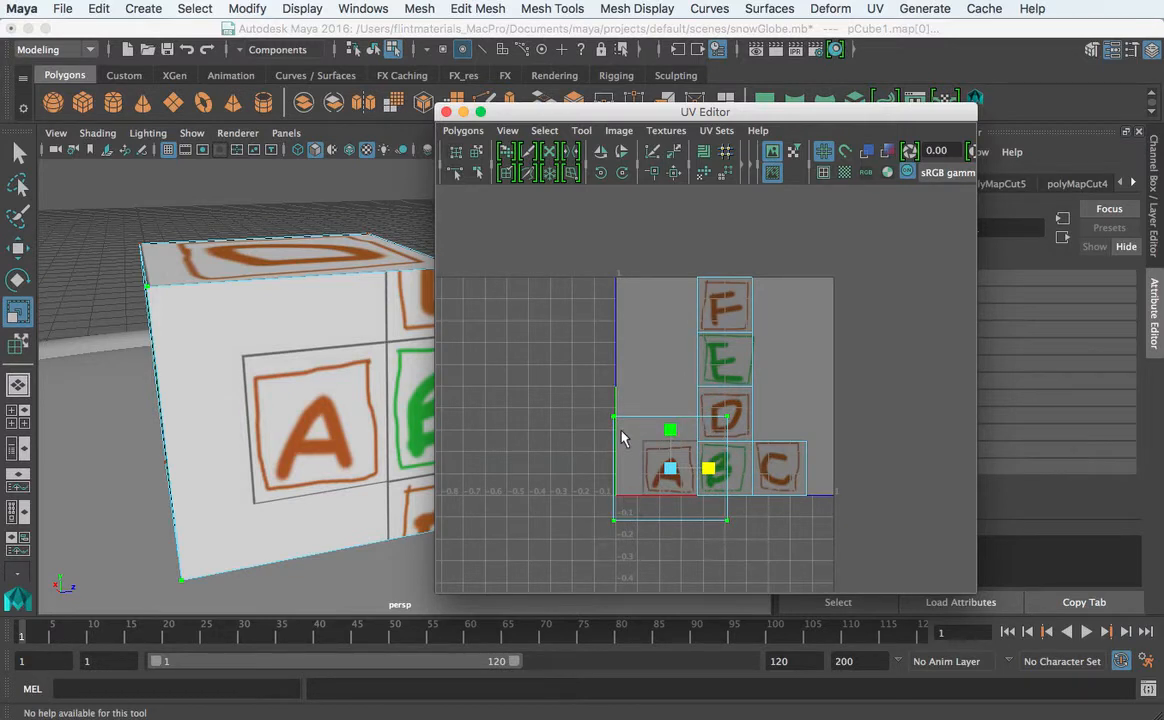
drag(712, 476, 670, 430)
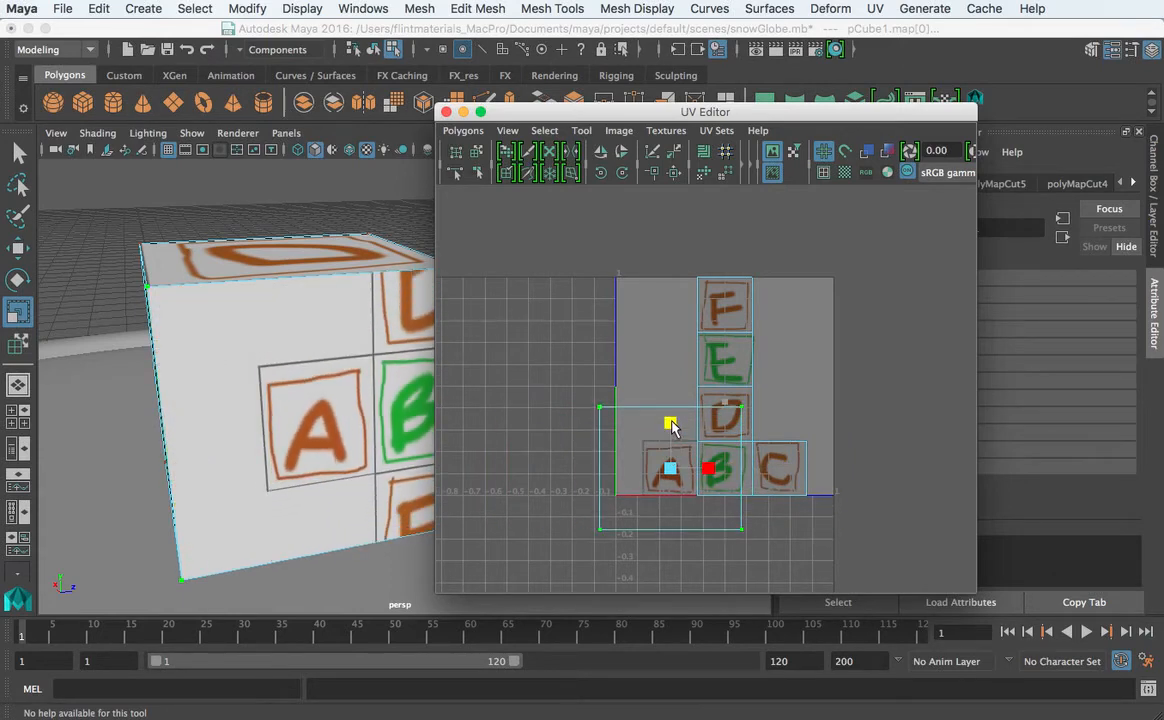
scroll(315, 380, down, 4)
alt+drag(340, 393, 194, 339)
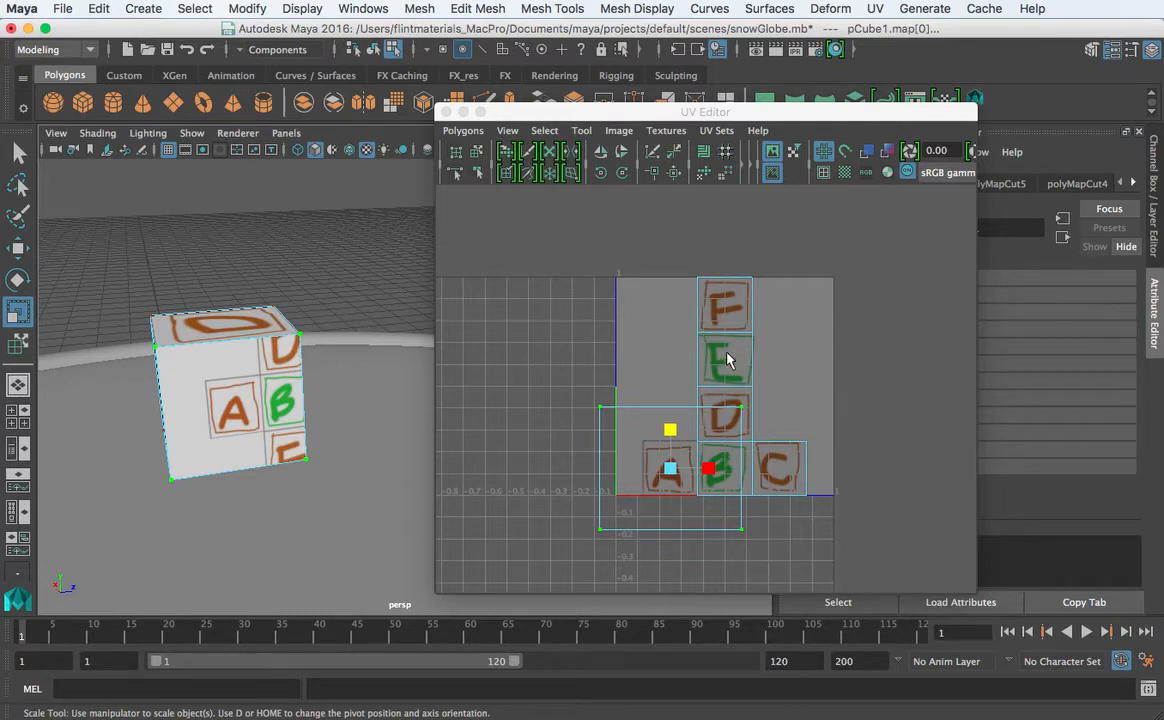
- Try stretching the A shell's UVs far horizontally and resizing them, and undo all of the shell's scaling
drag(709, 472, 790, 470)
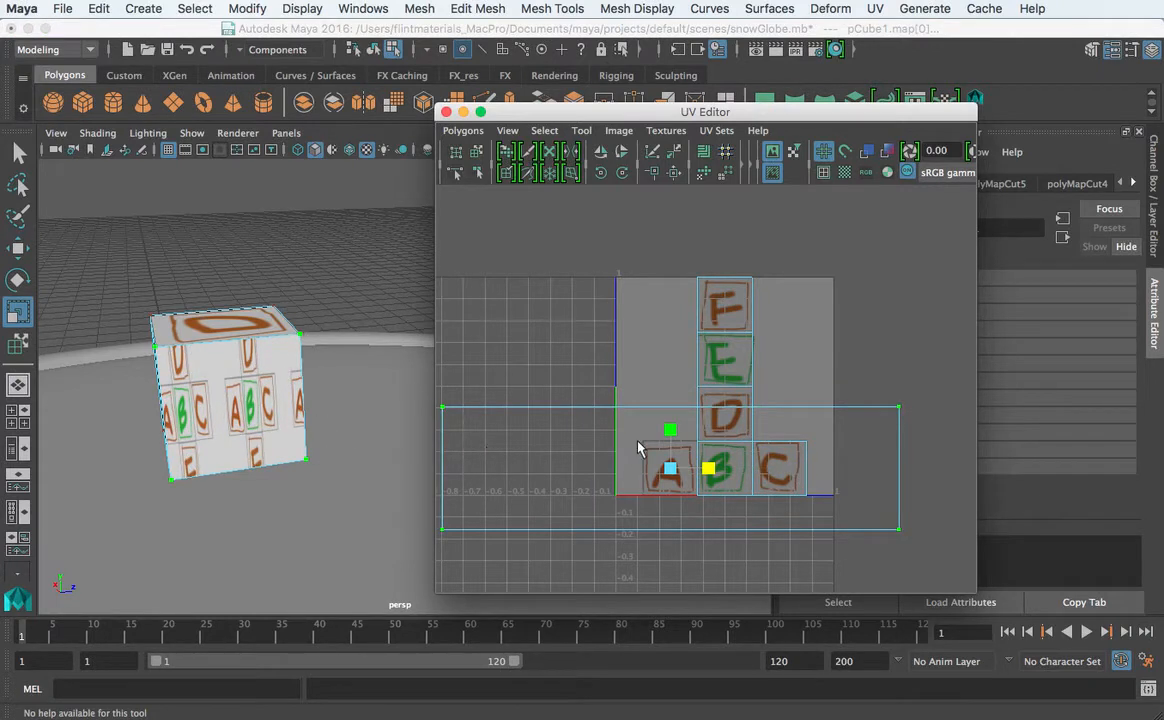
mouse_move(670, 430)
mouse_down()
mouse_move(670, 455)
mouse_move(670, 372)
mouse_move(670, 423)
mouse_up()
mouse_move(670, 470)
mouse_down()
mouse_move(650, 481)
mouse_move(685, 473)
mouse_up()
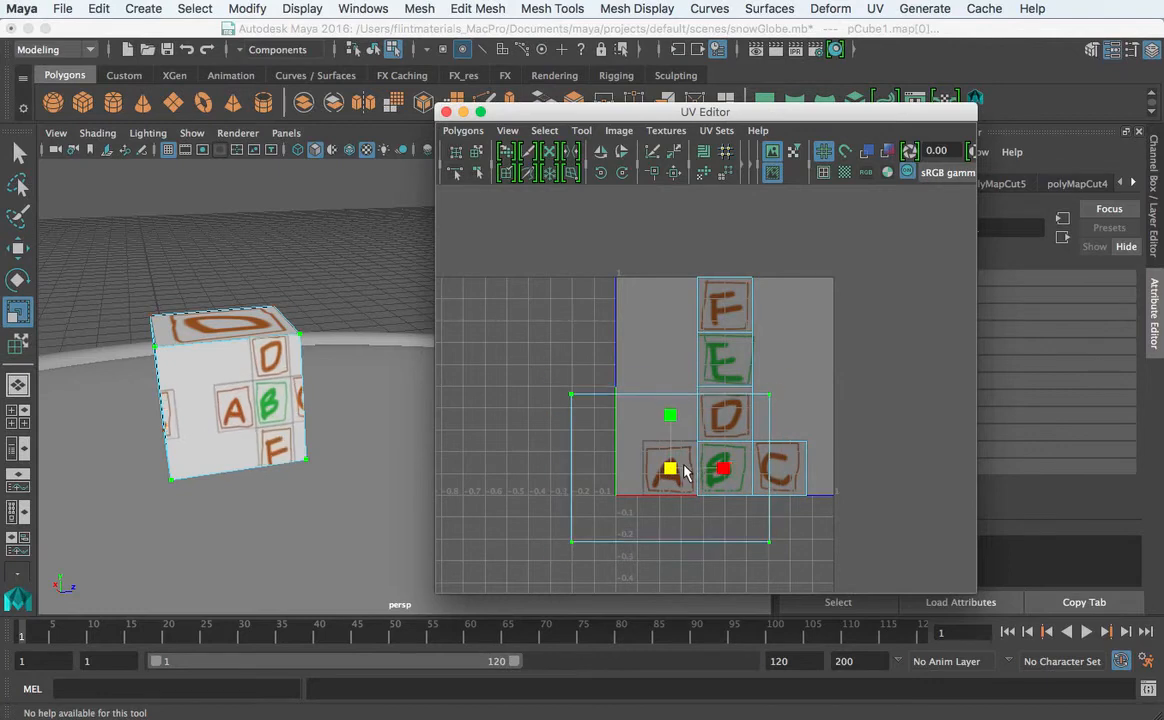
key(super+z)
key(super+z)
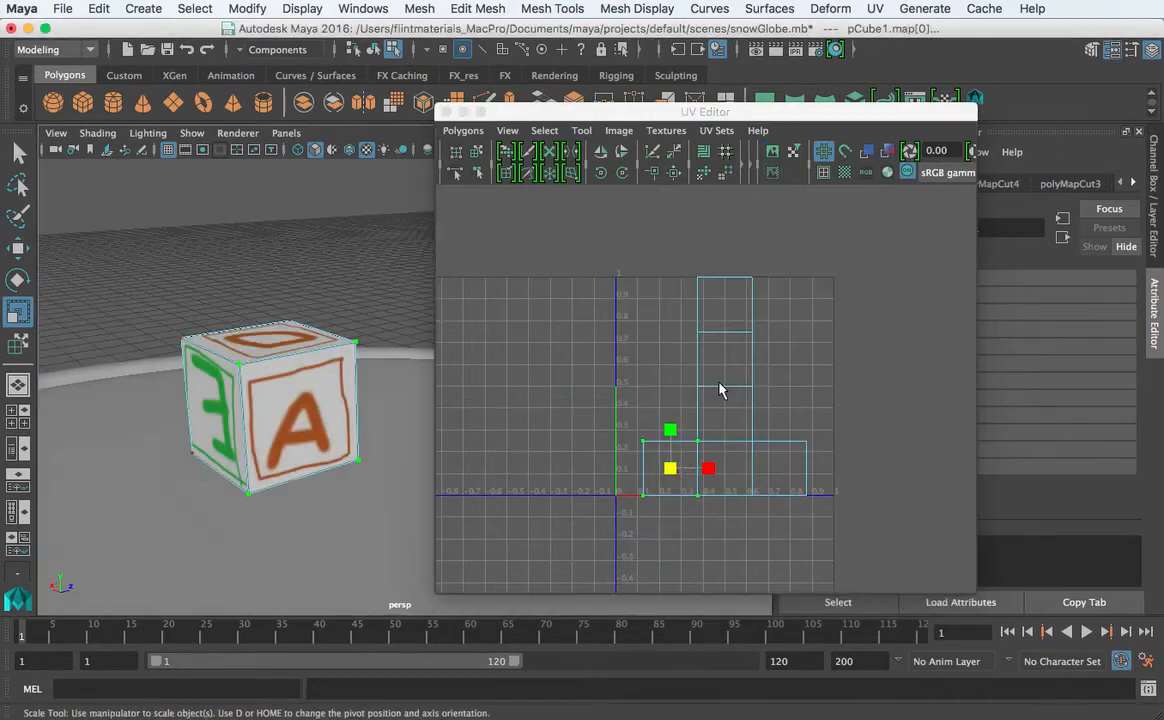
right_click(719, 384)
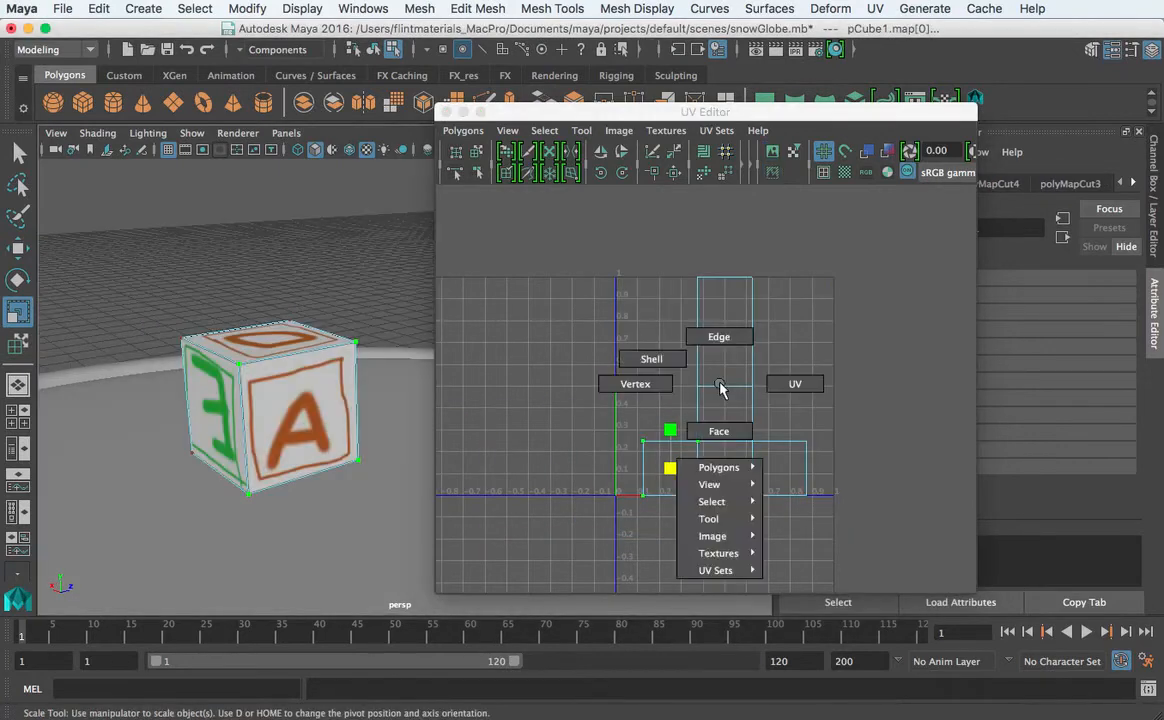
scroll(719, 382, down, 3)
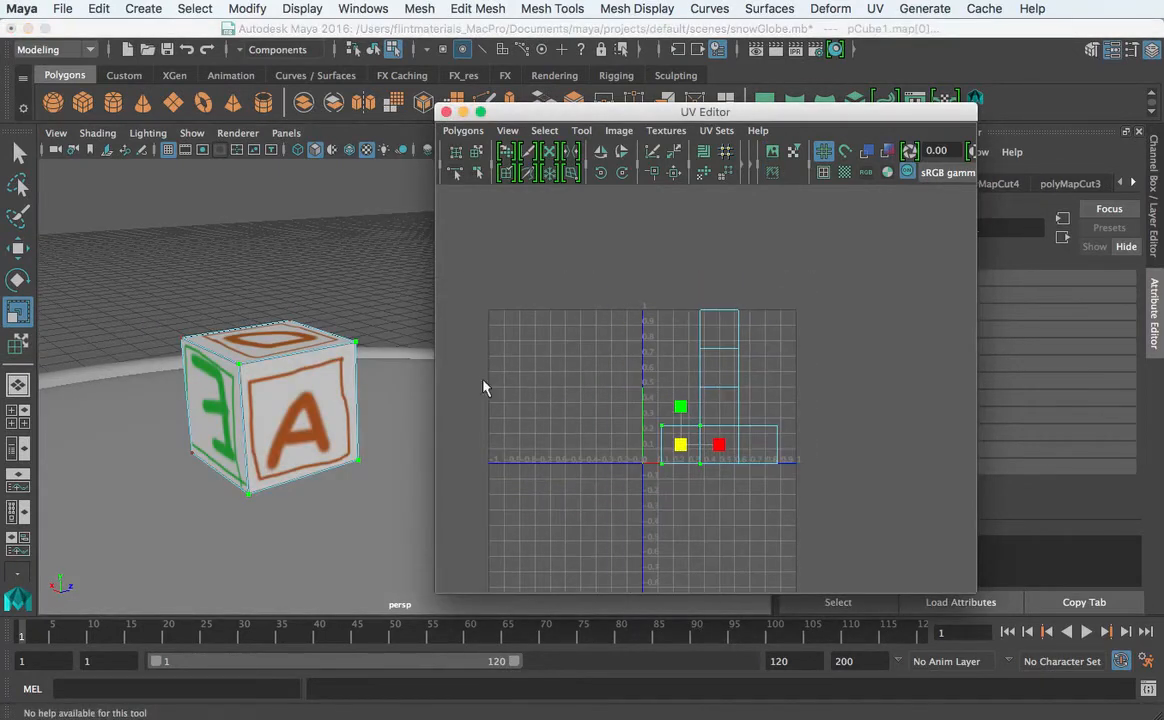
scroll(392, 398, down, 3)
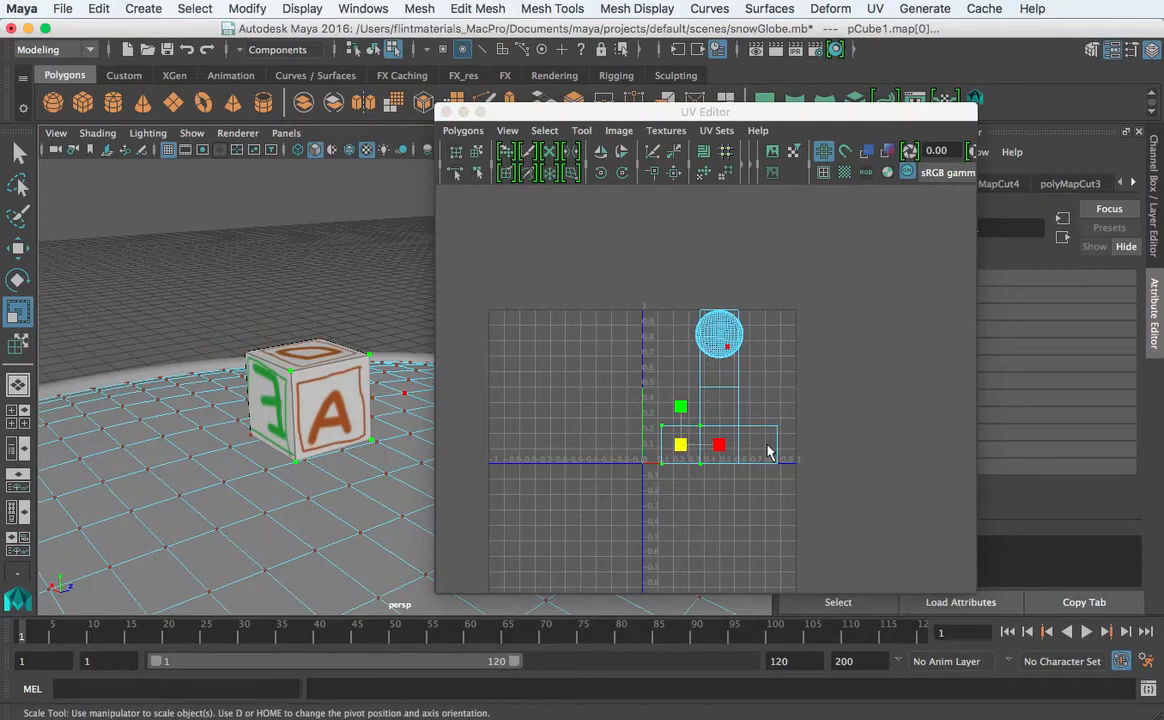
click(738, 388)
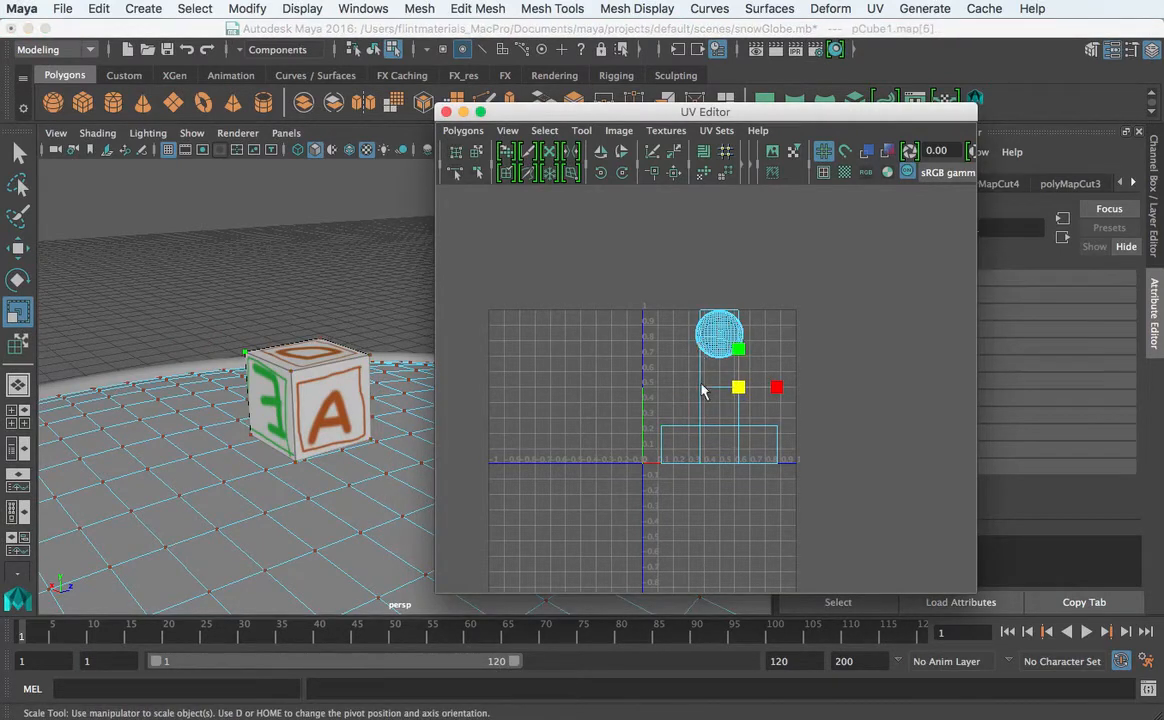
alt+drag(349, 395, 548, 385)
click(720, 305)
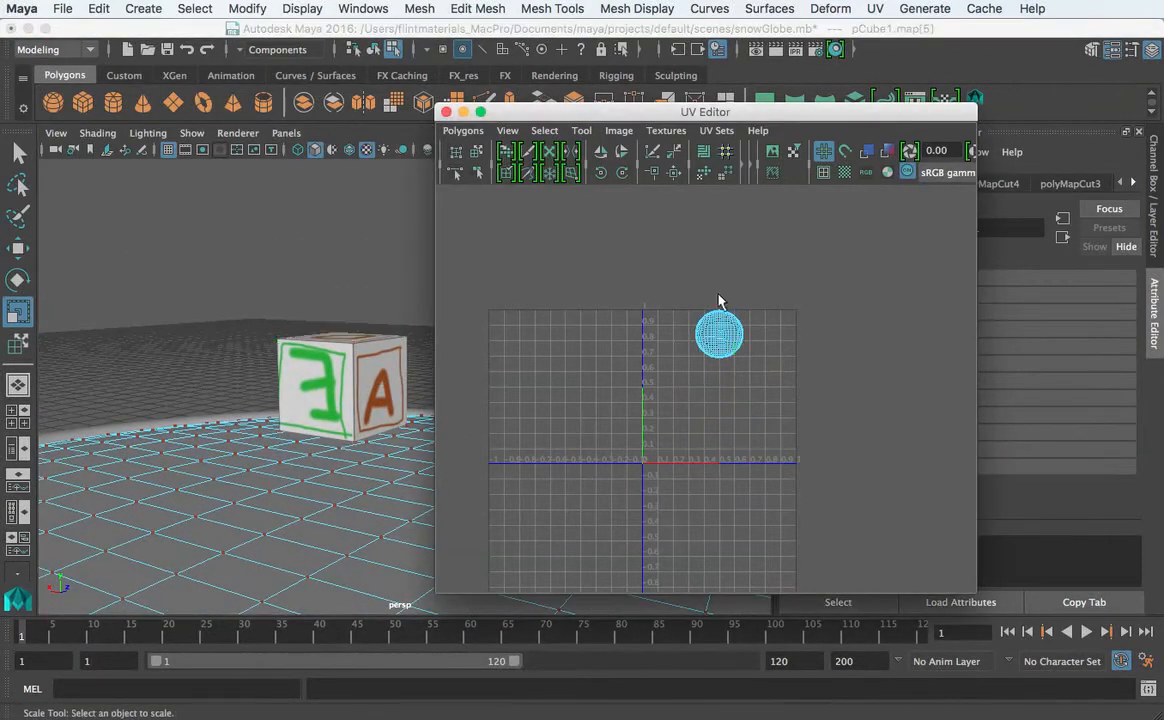
- Close the UV Editor and delete the lettered cube above the snow globe base
click(446, 112)
right_drag(377, 358, 462, 330)
scroll(423, 377, down, 5)
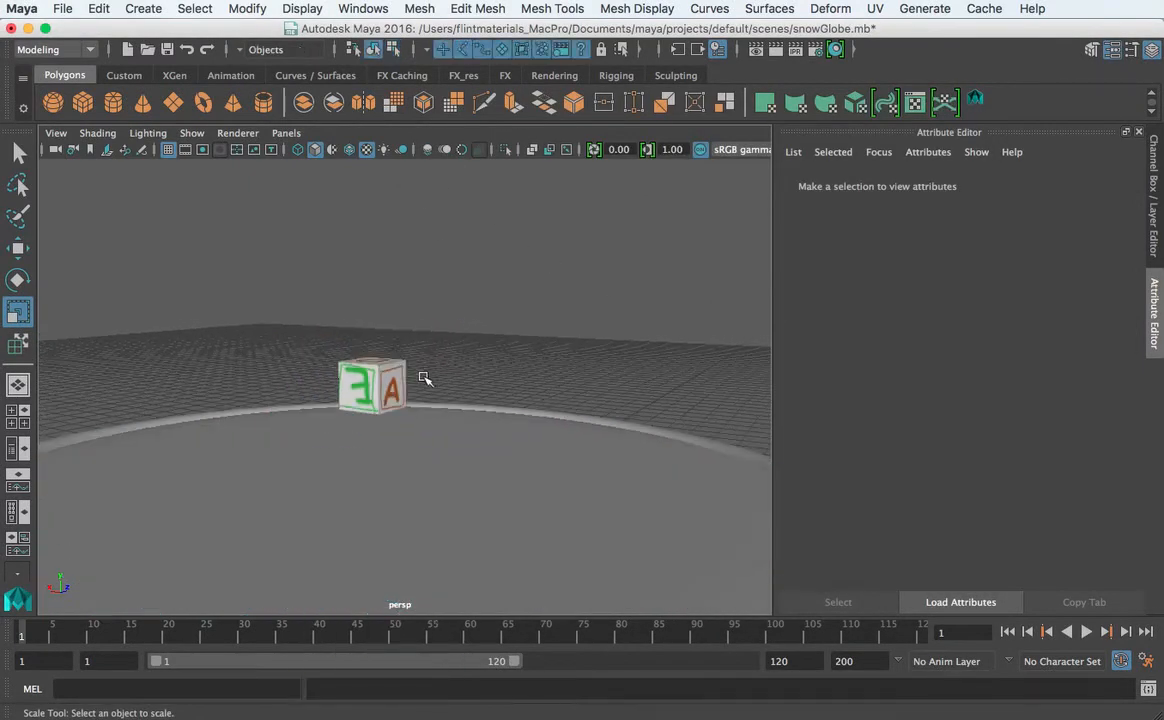
alt+drag(423, 377, 462, 456)
scroll(507, 437, down, 5)
click(431, 378)
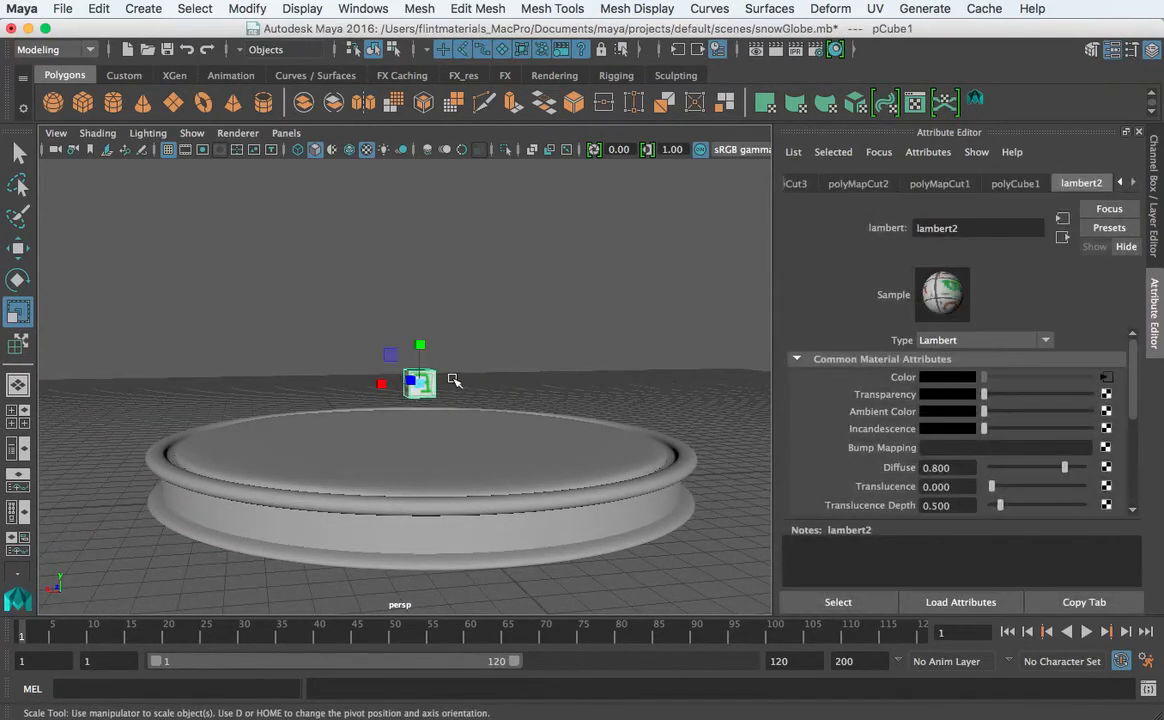
alt+right_drag(452, 379, 479, 394)
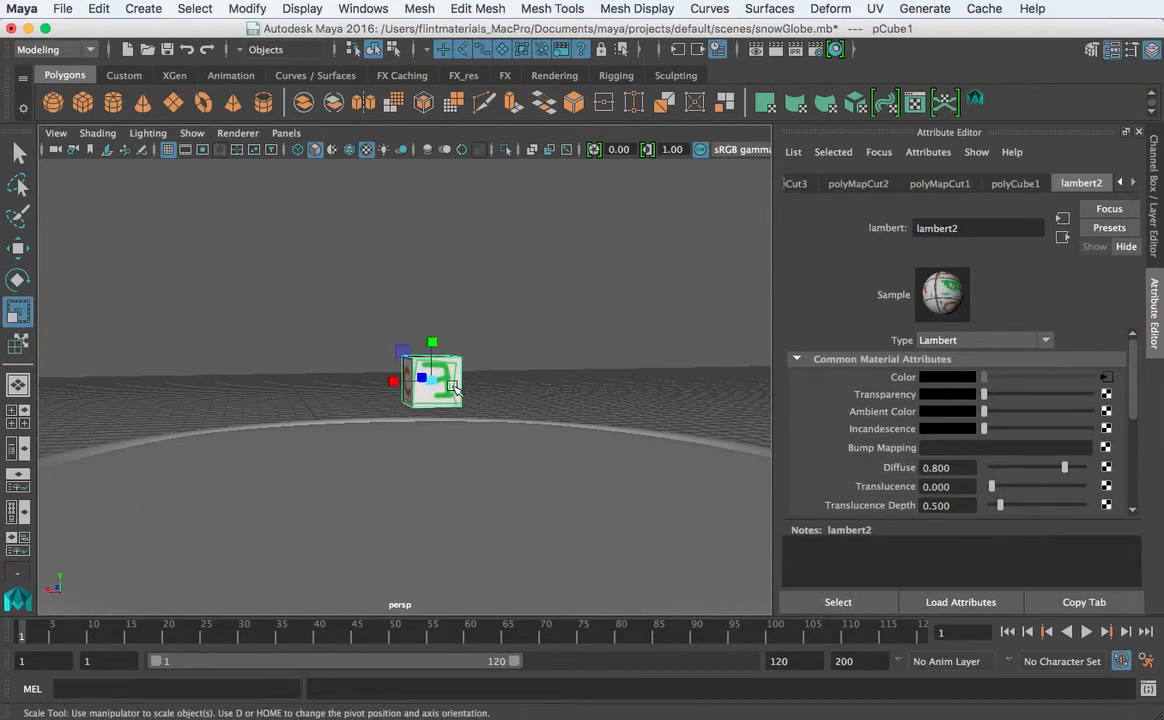
key(Delete)
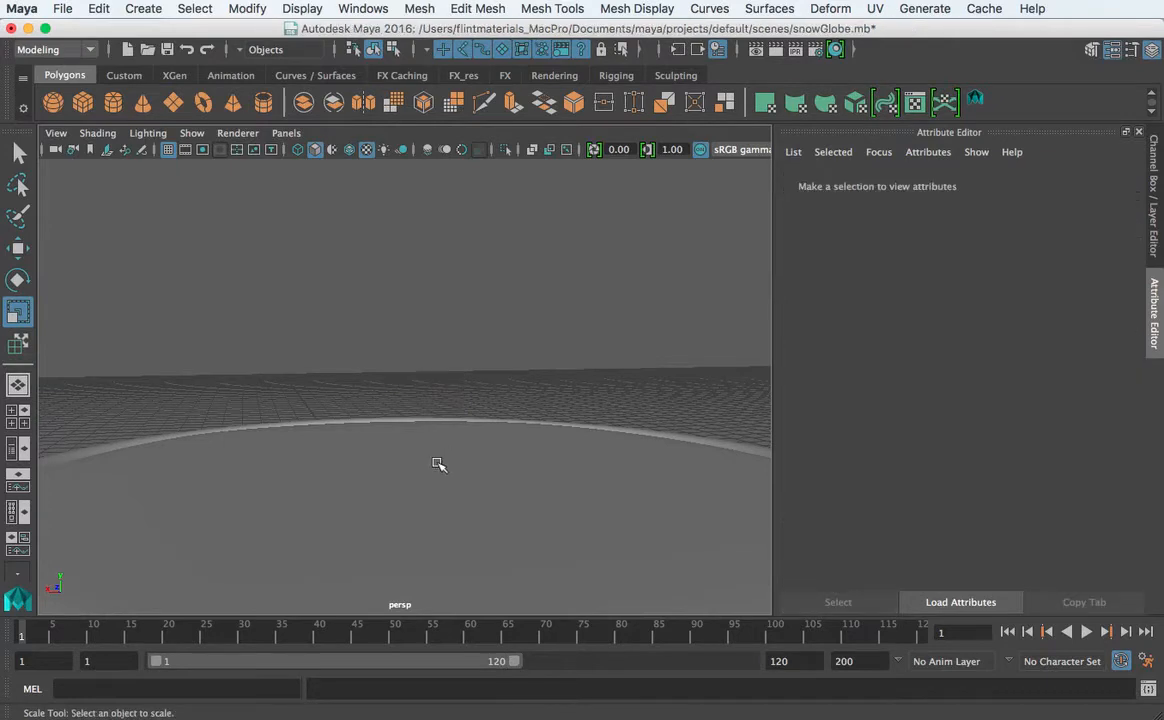
- Select the vertical band around the snow globe base and show its UVs in the UV Editor
alt+drag(447, 481, 390, 462)
click(390, 462)
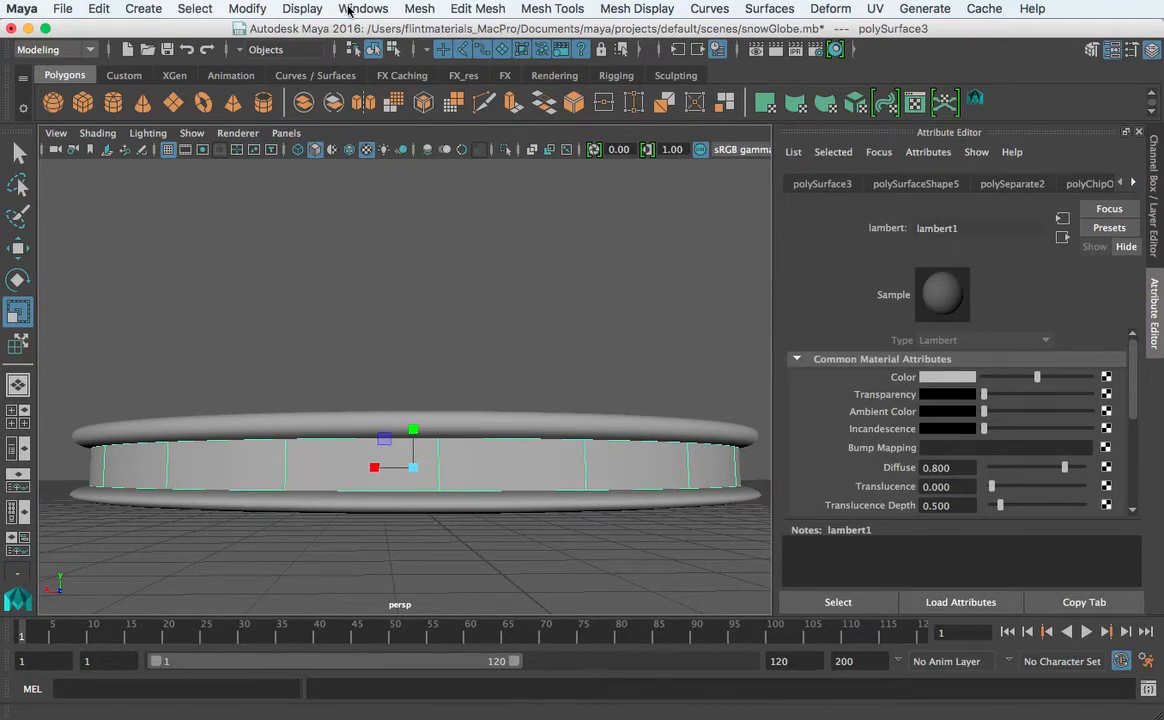
click(362, 9)
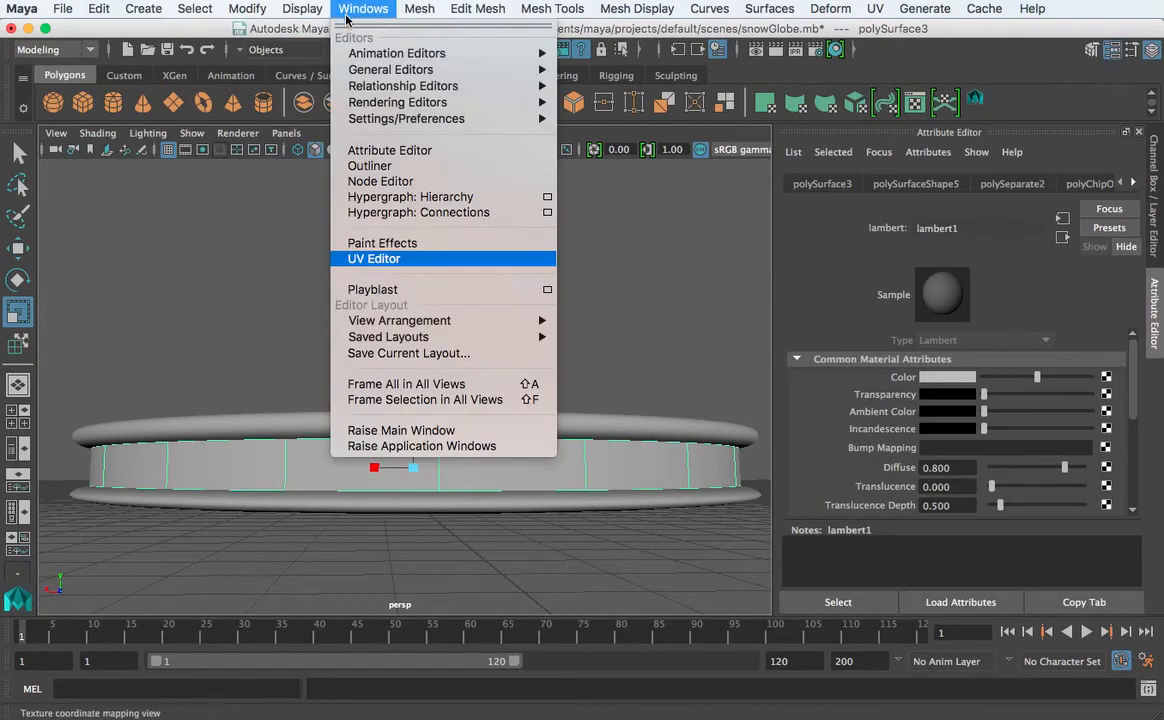
click(410, 259)
drag(598, 112, 766, 115)
scroll(938, 435, up, 5)
scroll(938, 435, up, 3)
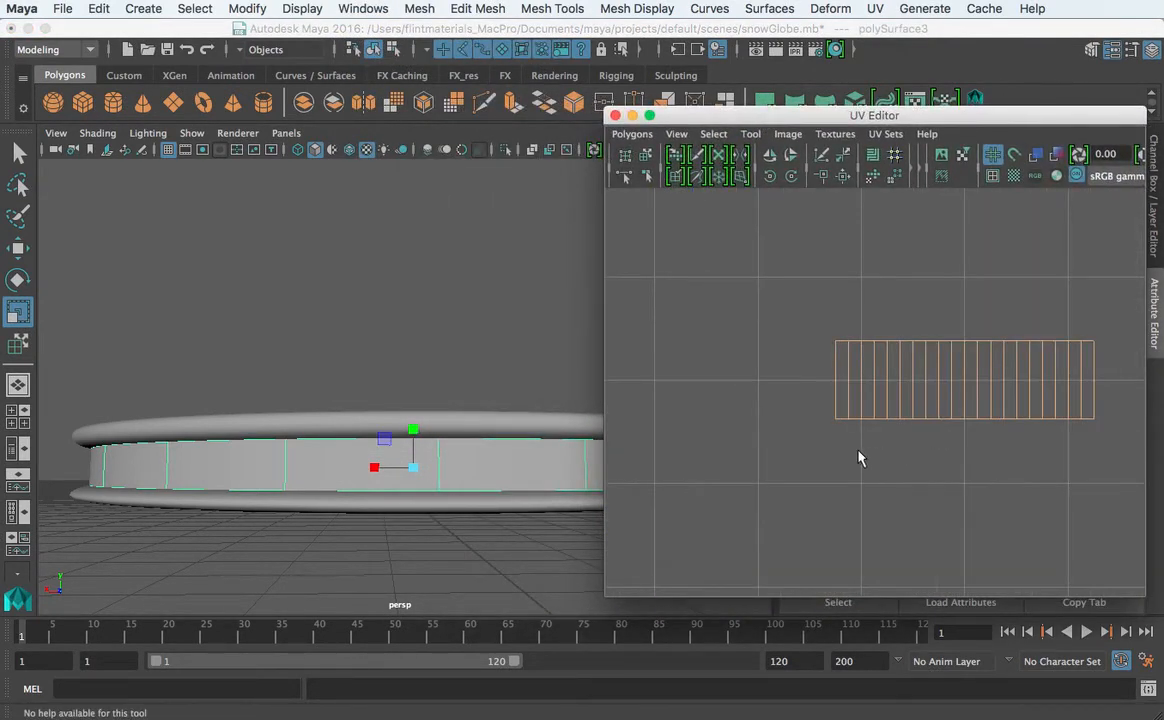
alt+middle_drag(860, 457, 790, 425)
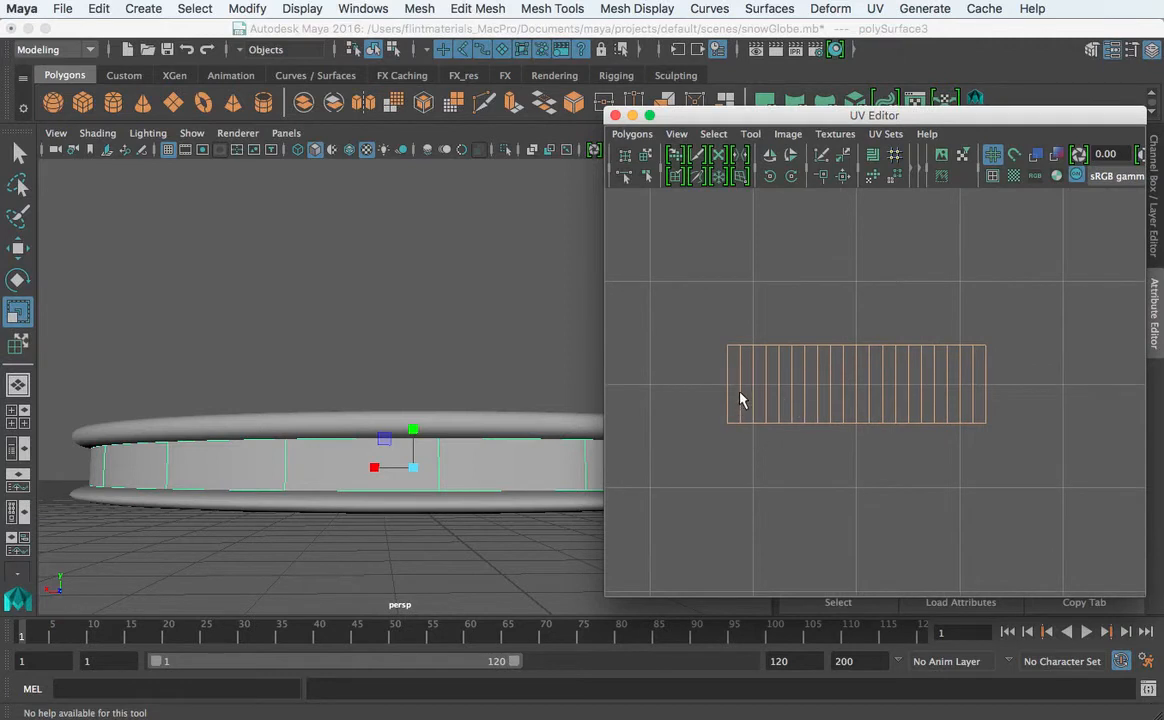
- Switch the band to face selection and select one face near the middle of its front side
right_drag(305, 418, 317, 460)
click(409, 471)
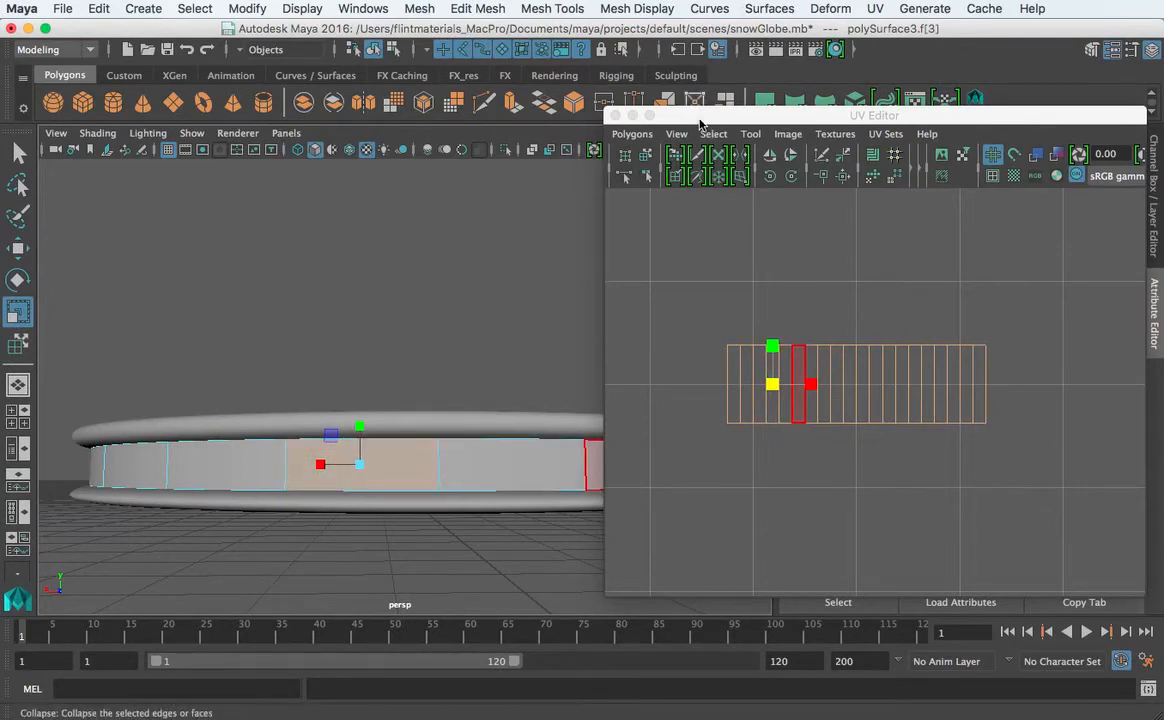
drag(700, 123, 582, 145)
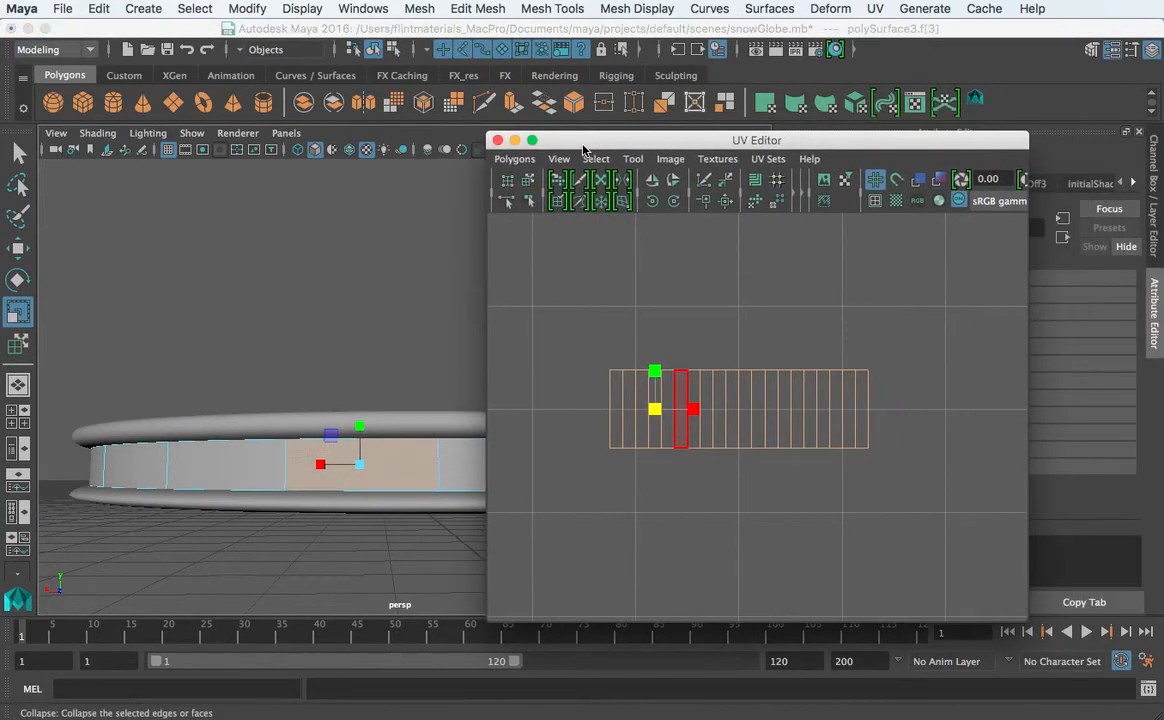
- Display checkered tiles on the base's band and examine how the pattern maps around it
click(845, 186)
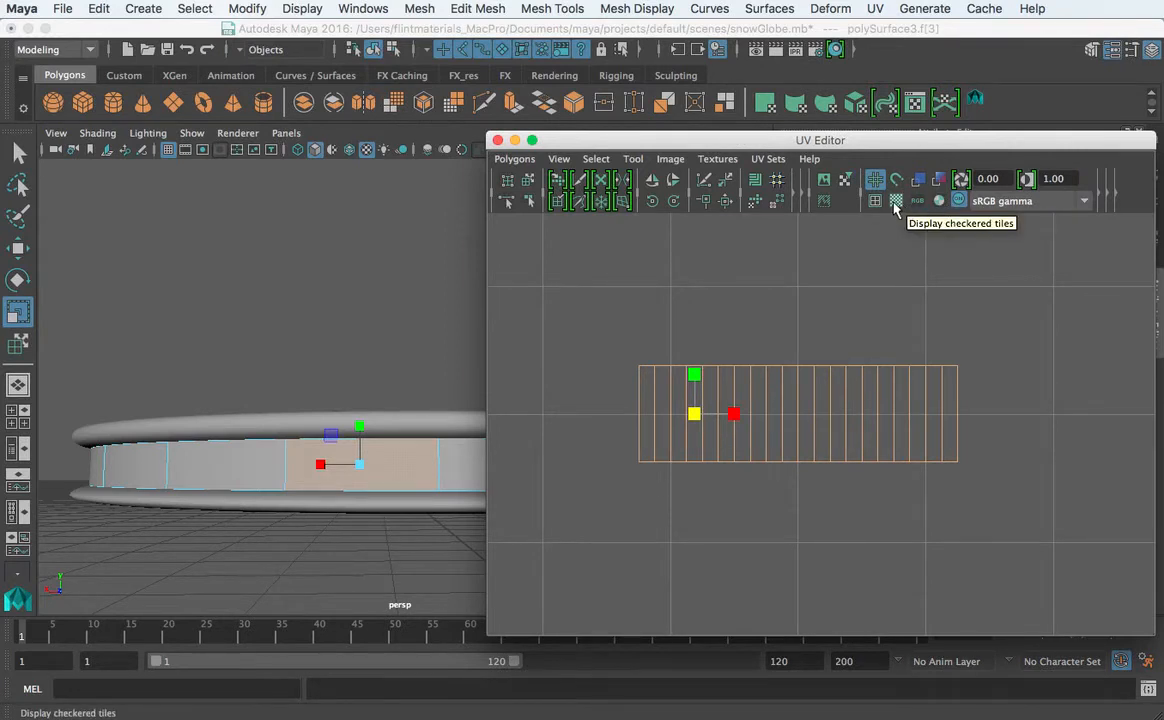
click(896, 203)
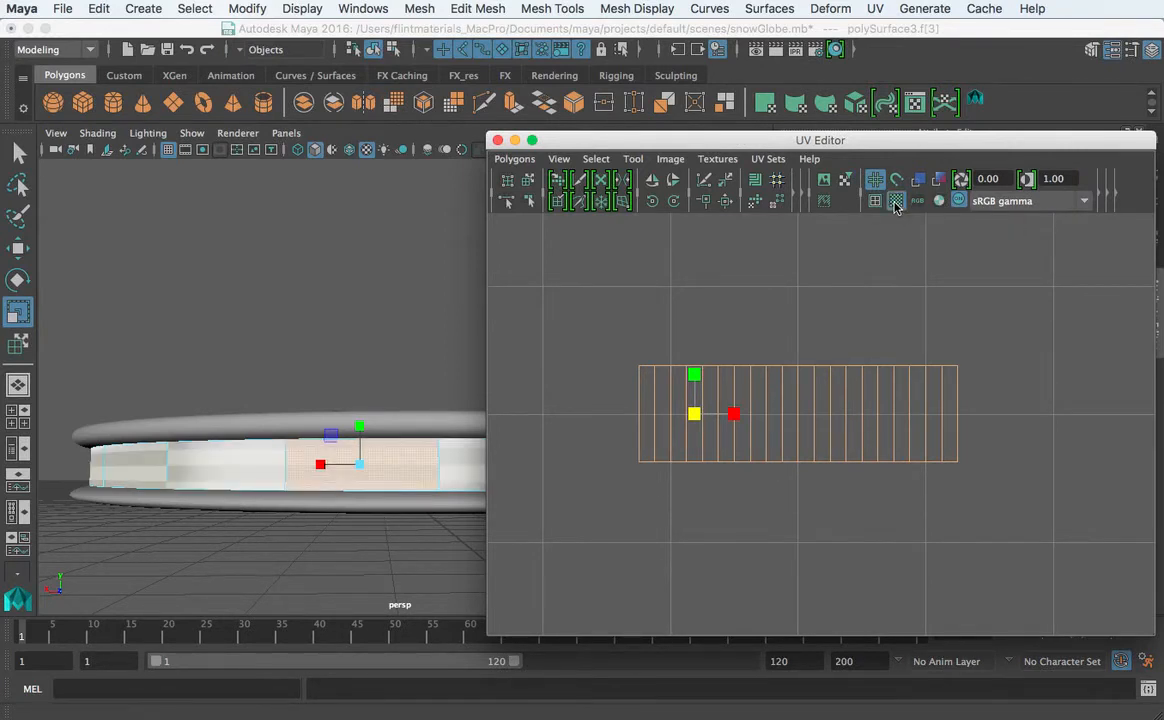
drag(623, 139, 793, 152)
scroll(361, 346, down, 5)
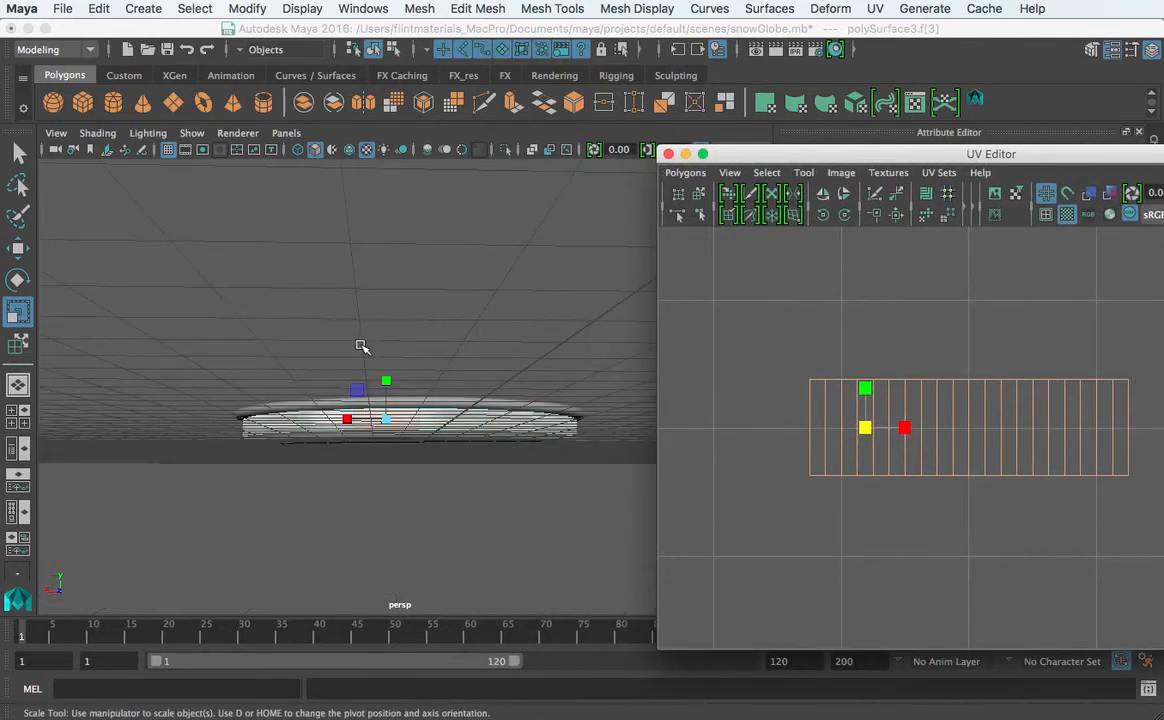
alt+drag(291, 421, 324, 432)
alt+right_drag(364, 441, 543, 445)
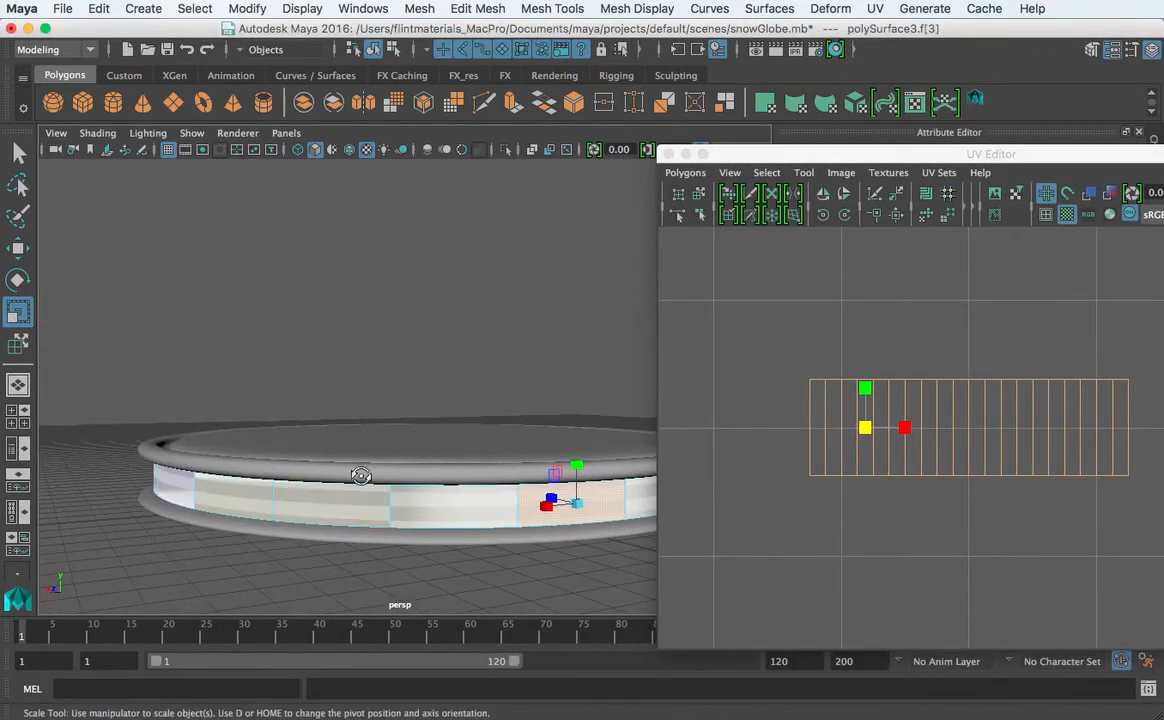
- Display the checkered texture image behind the band's UVs in the UV Editor and compare it with the band
alt+drag(361, 475, 356, 465)
alt+right_drag(356, 465, 436, 463)
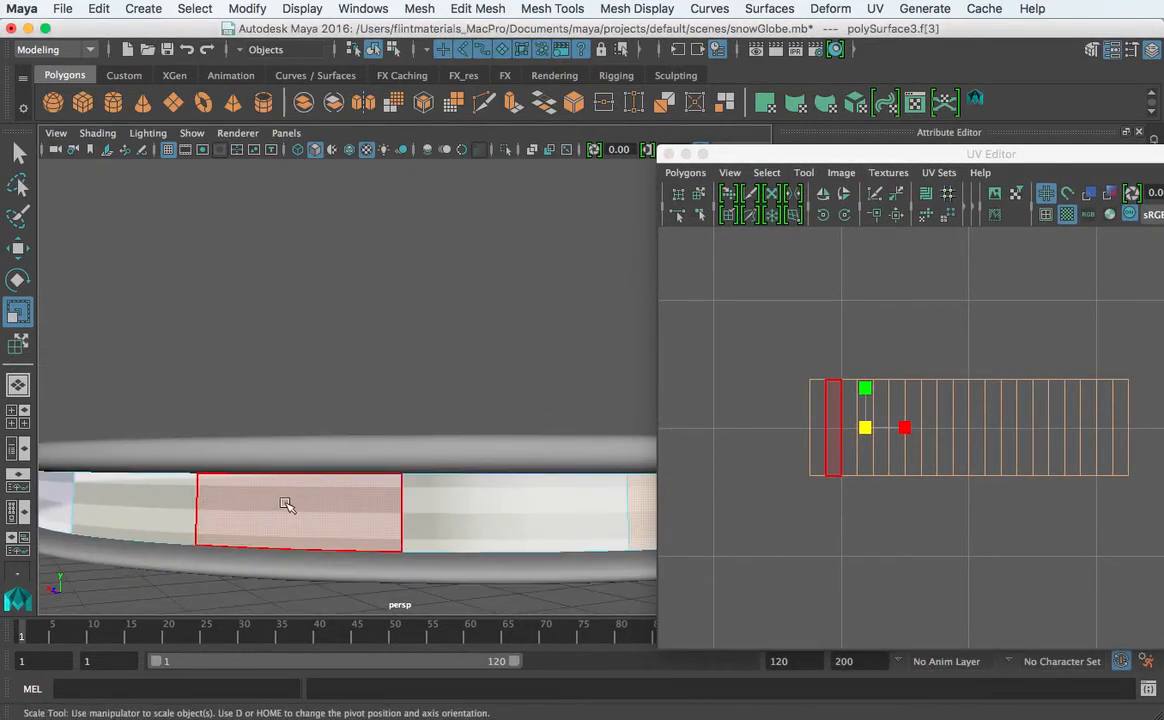
scroll(462, 504, down, 5)
alt+drag(476, 491, 436, 498)
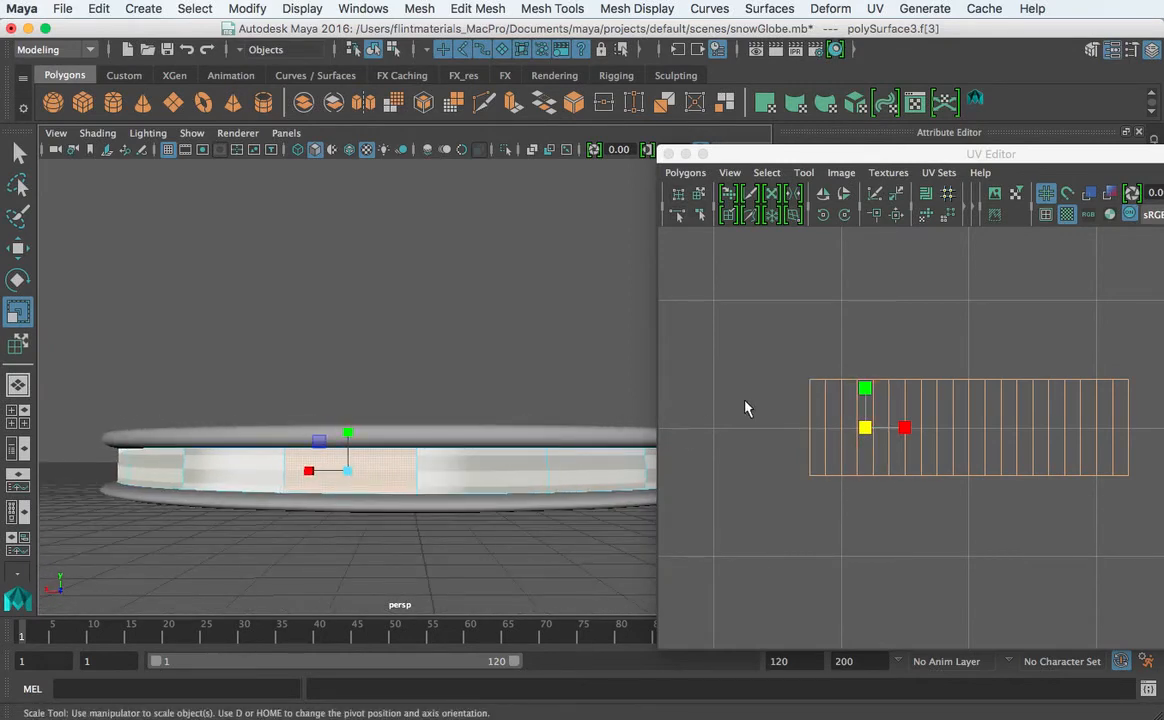
click(994, 192)
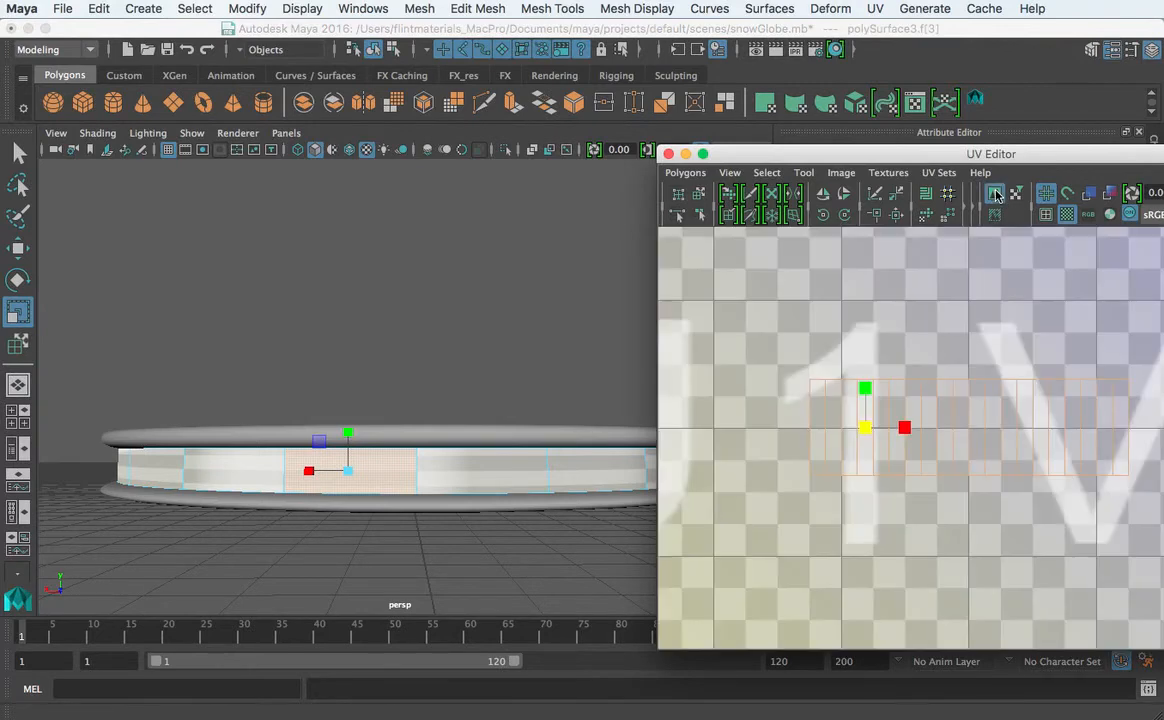
scroll(875, 330, down, 5)
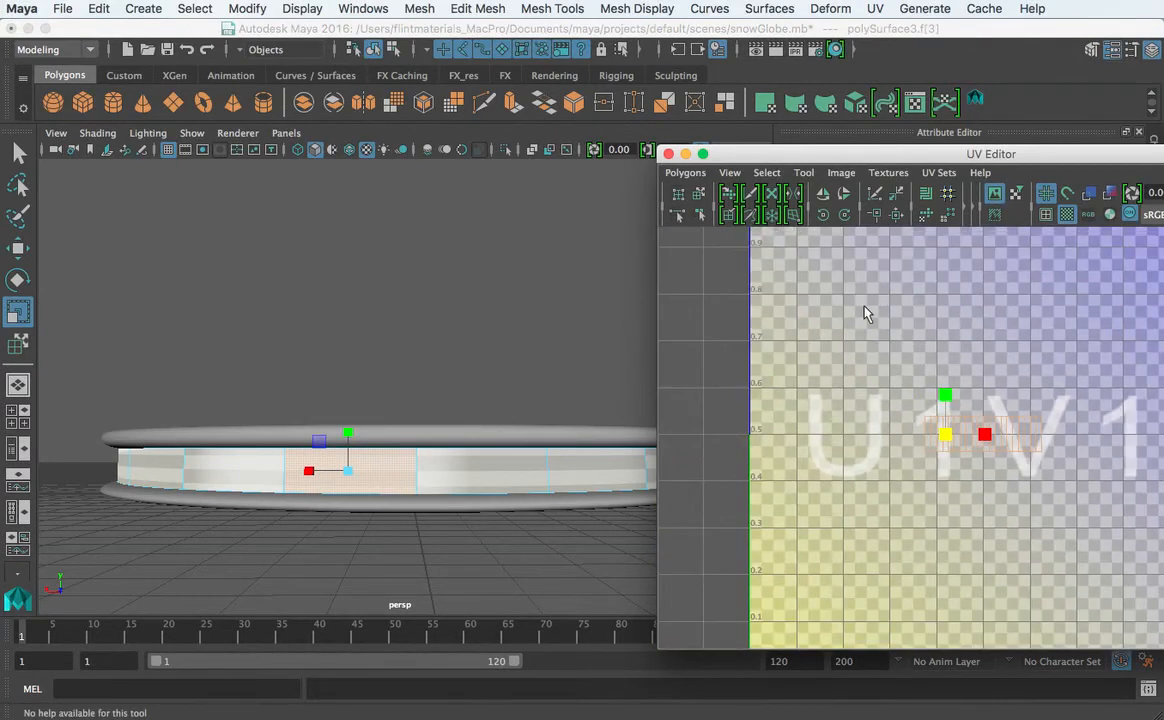
alt+drag(455, 420, 382, 421)
alt+drag(519, 427, 447, 359)
scroll(965, 457, up, 5)
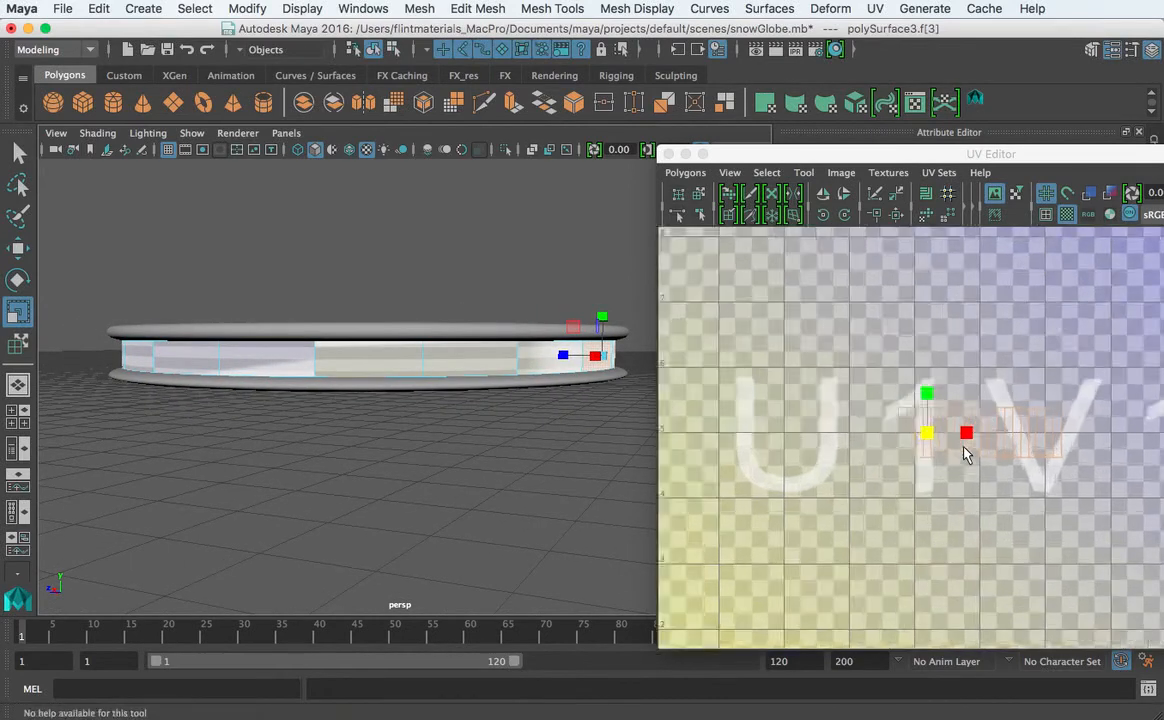
- Select a single face of the band in the UV Editor to locate it on the model
right_drag(938, 438, 940, 484)
click(948, 447)
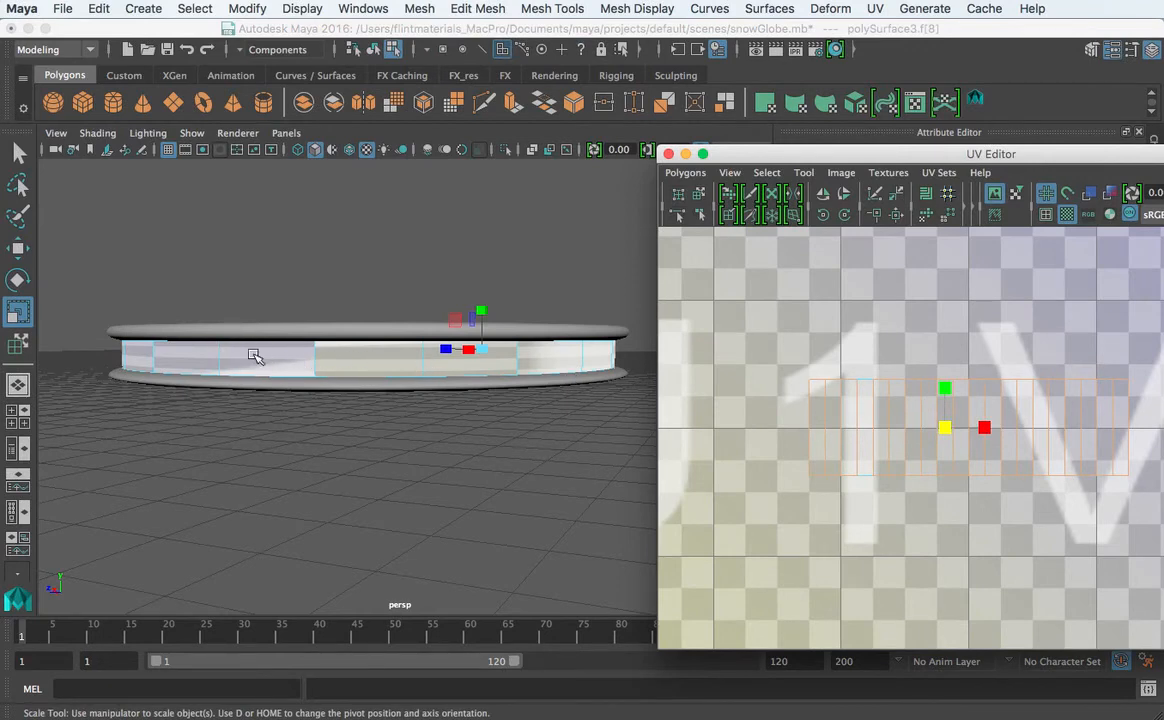
scroll(951, 452, down, 2)
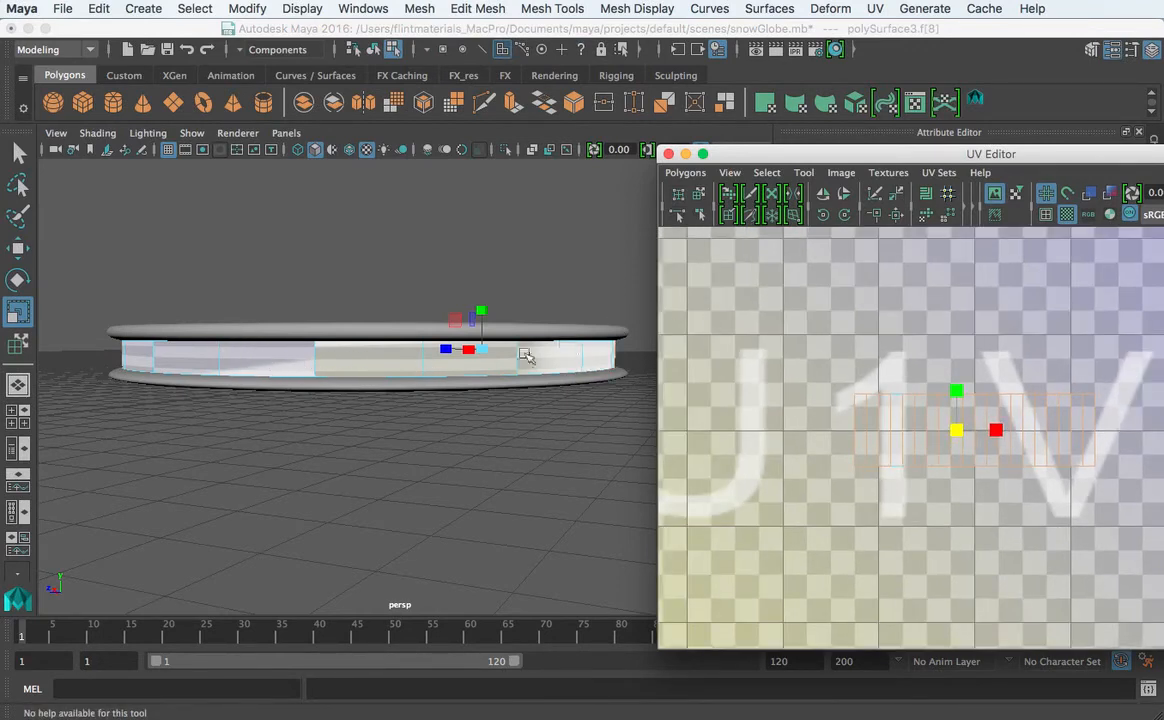
- Select the whole band as an object and apply a cylindrical UV projection to it
right_drag(327, 362, 410, 338)
click(364, 356)
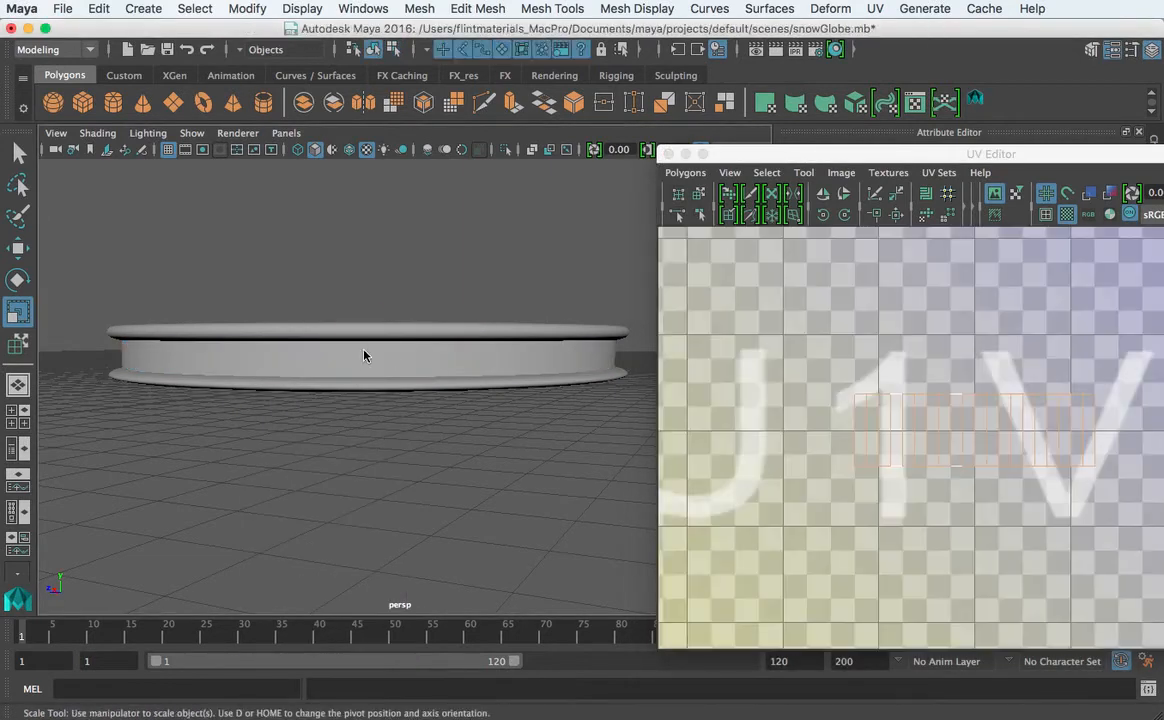
click(877, 9)
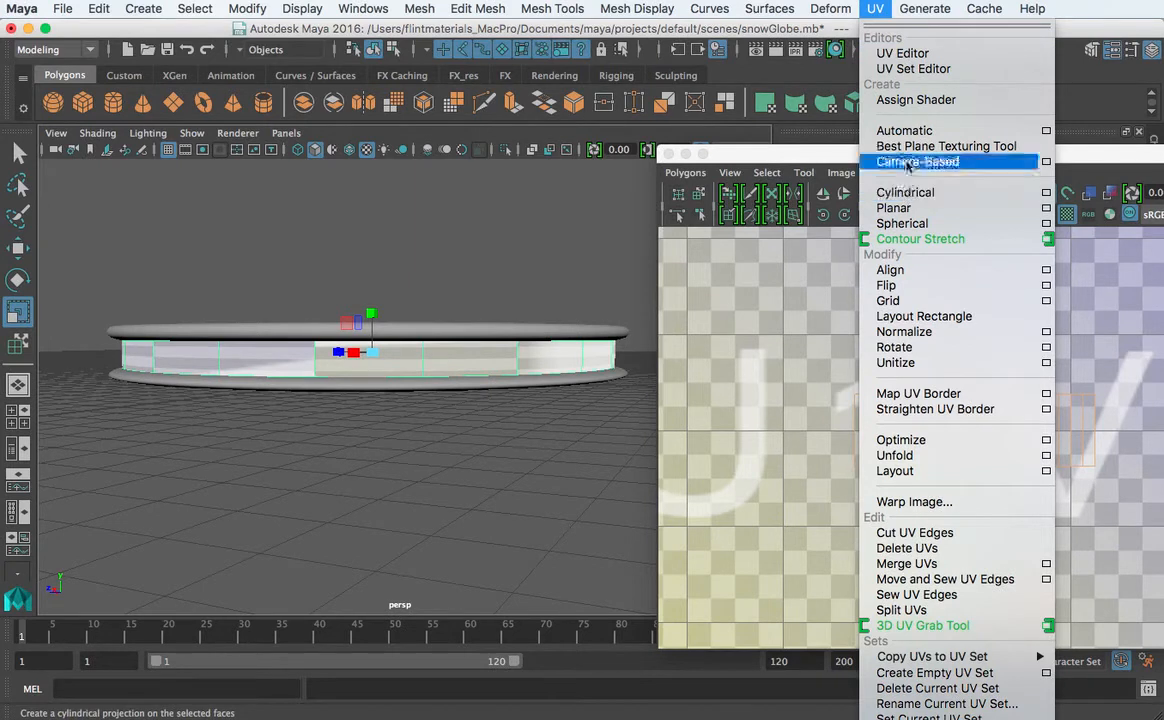
click(909, 197)
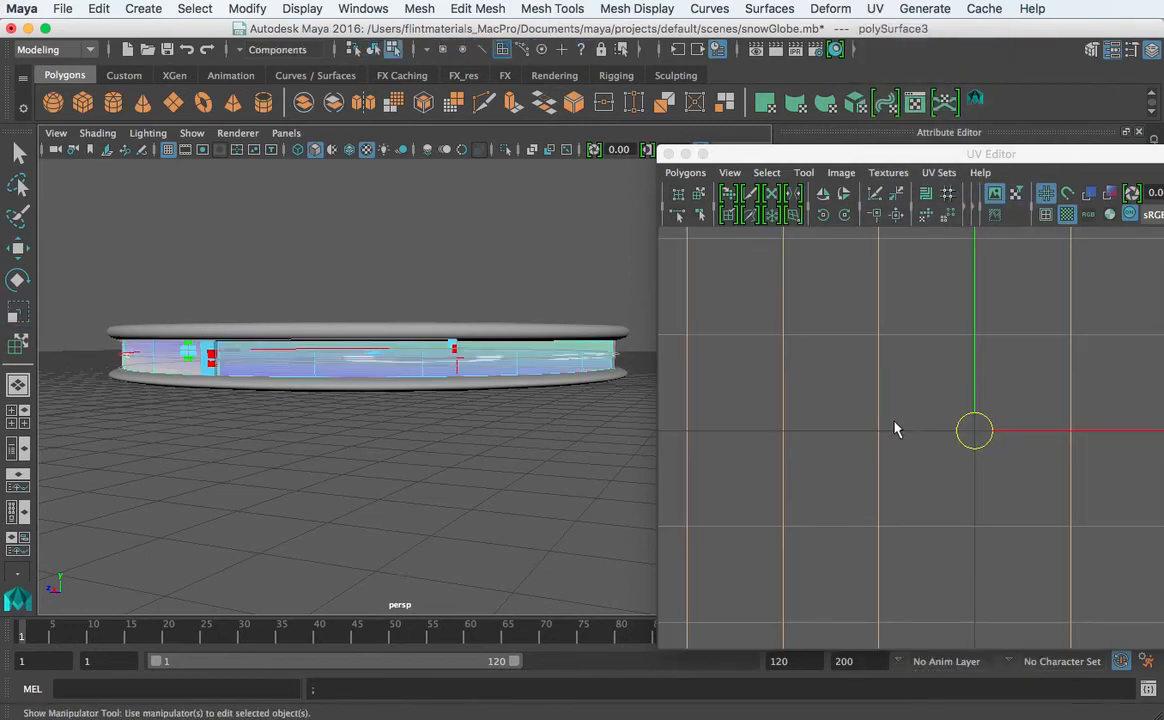
scroll(894, 416, down, 10)
scroll(994, 445, down, 2)
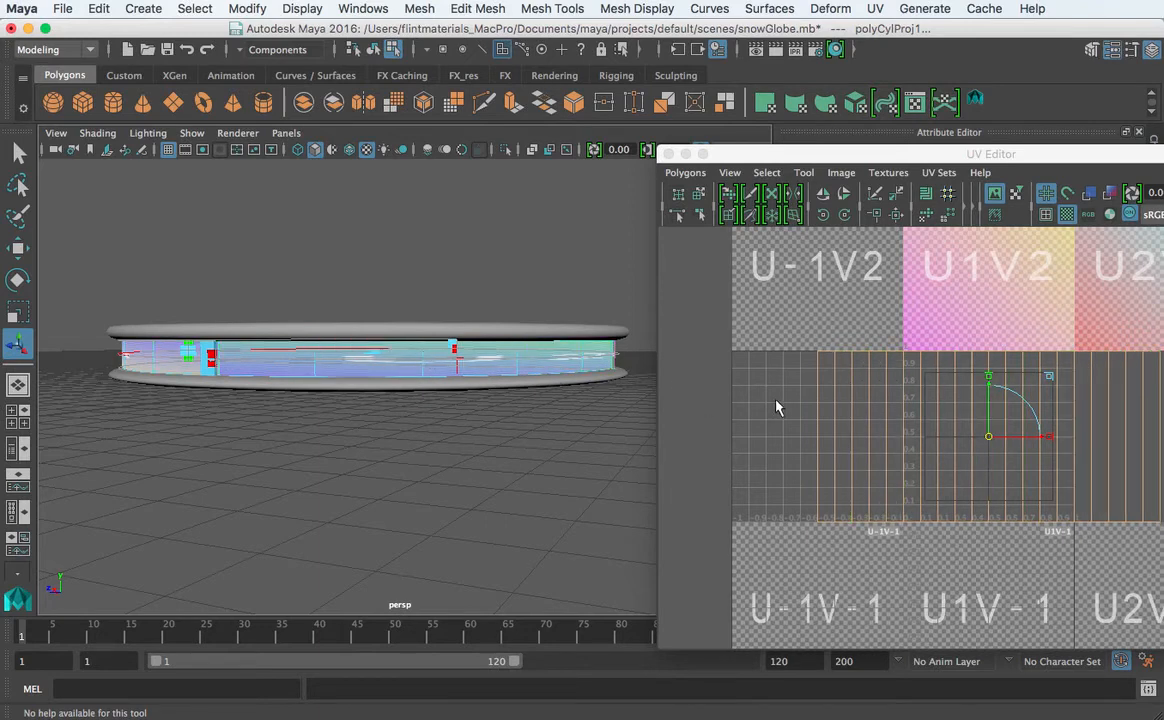
- Unfold the band's projected UVs and move the UV Editor window clear of the screen edge
click(685, 172)
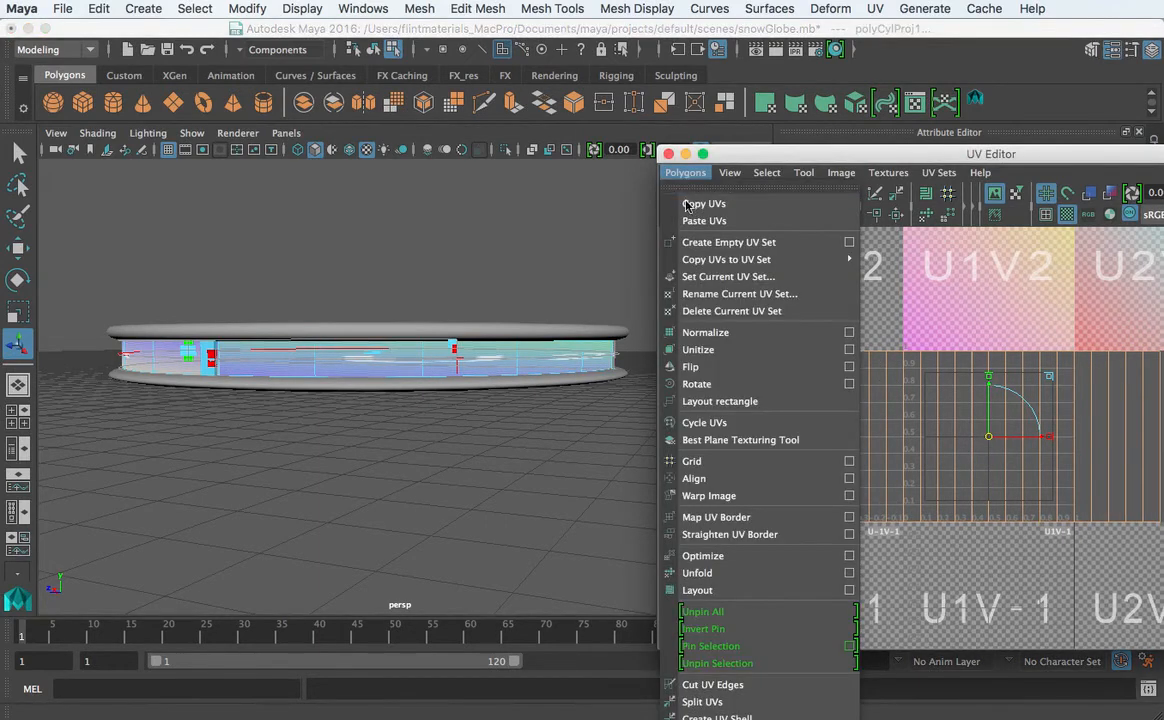
click(699, 573)
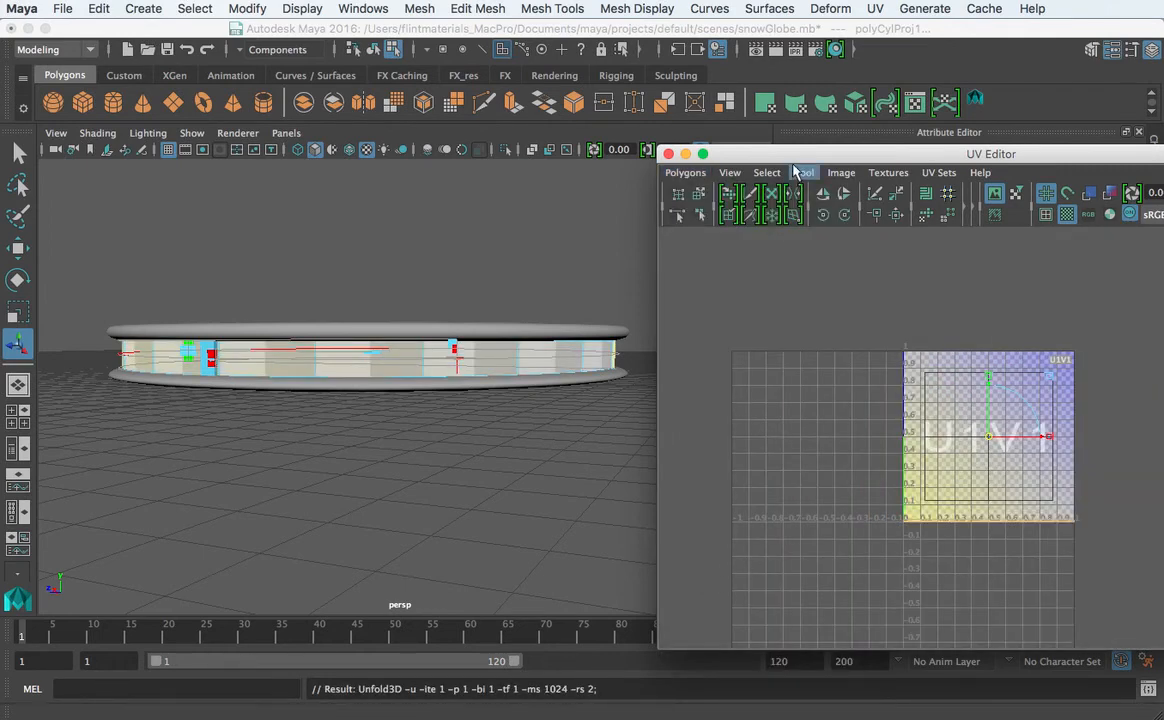
drag(730, 155, 445, 42)
scroll(737, 437, up, 3)
scroll(737, 431, up, 3)
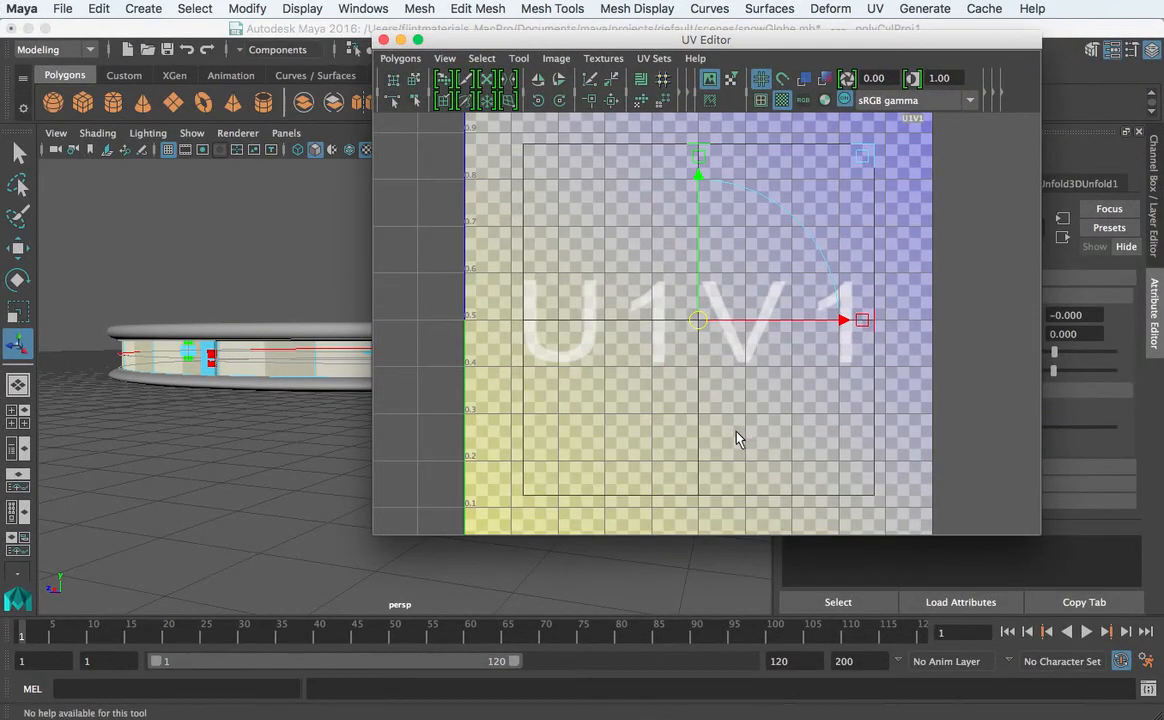
- Examine the unfolded UV strip along the bottom edge of the U1V1 tile and compare its faces with the band
scroll(736, 432, down, 2)
alt+middle_drag(717, 448, 735, 280)
scroll(730, 288, up, 3)
scroll(730, 293, up, 1)
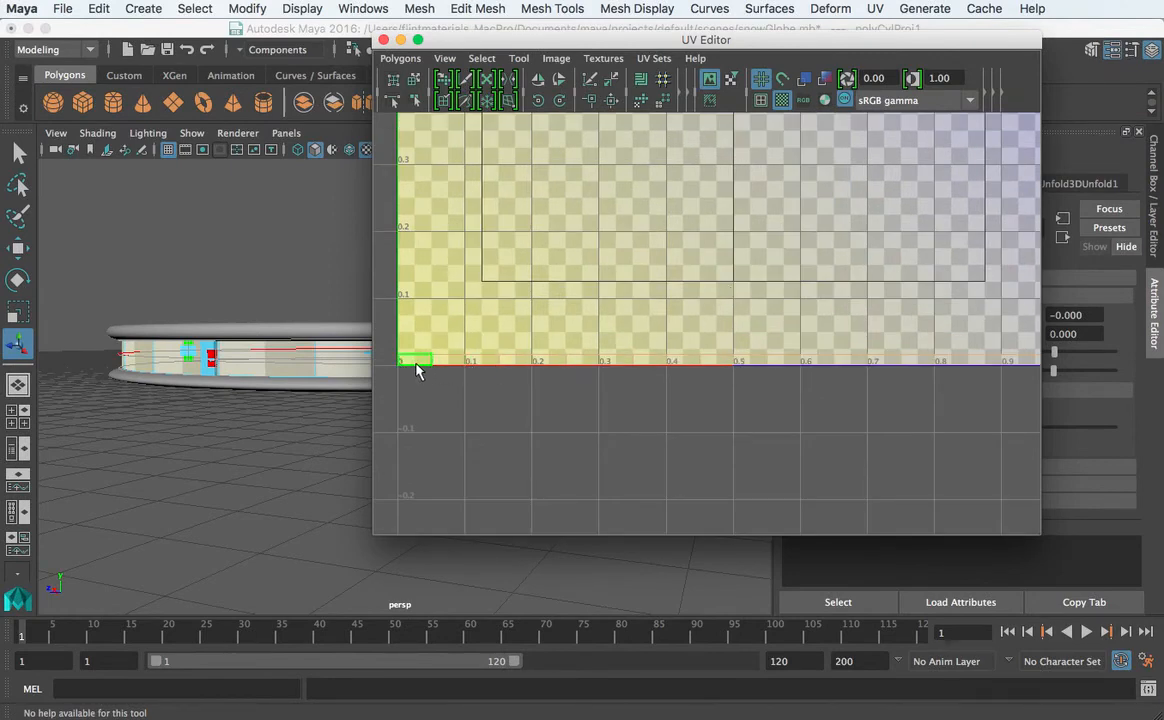
scroll(418, 370, up, 2)
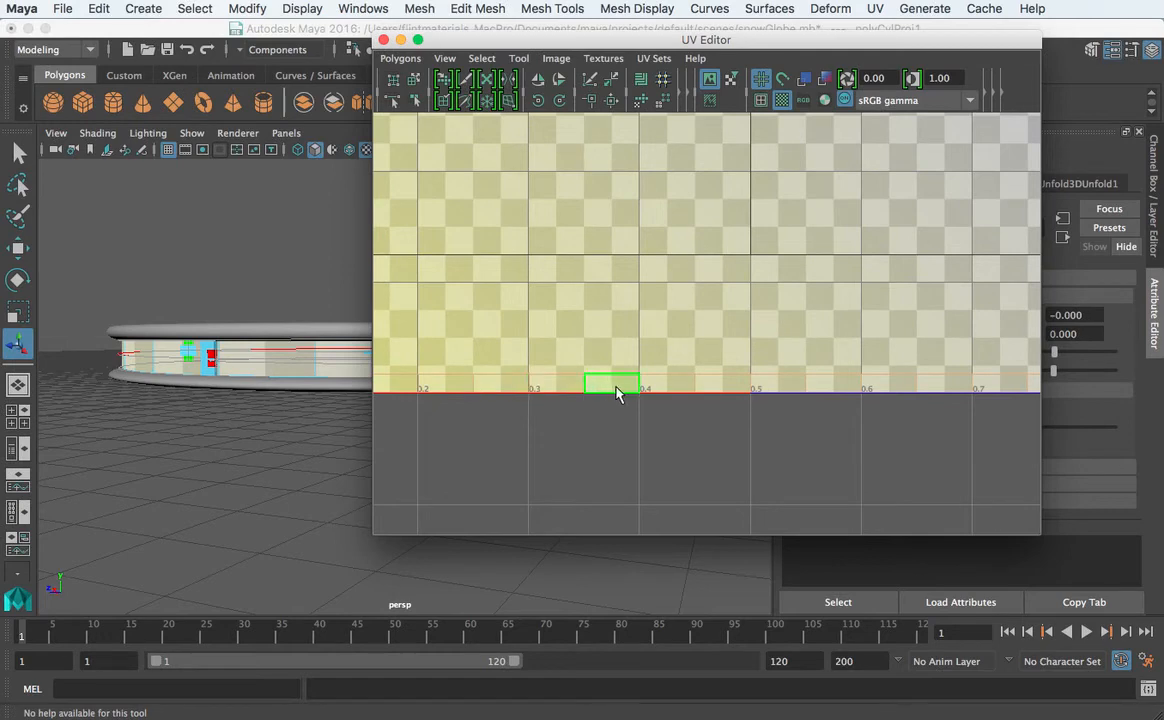
scroll(616, 393, down, 4)
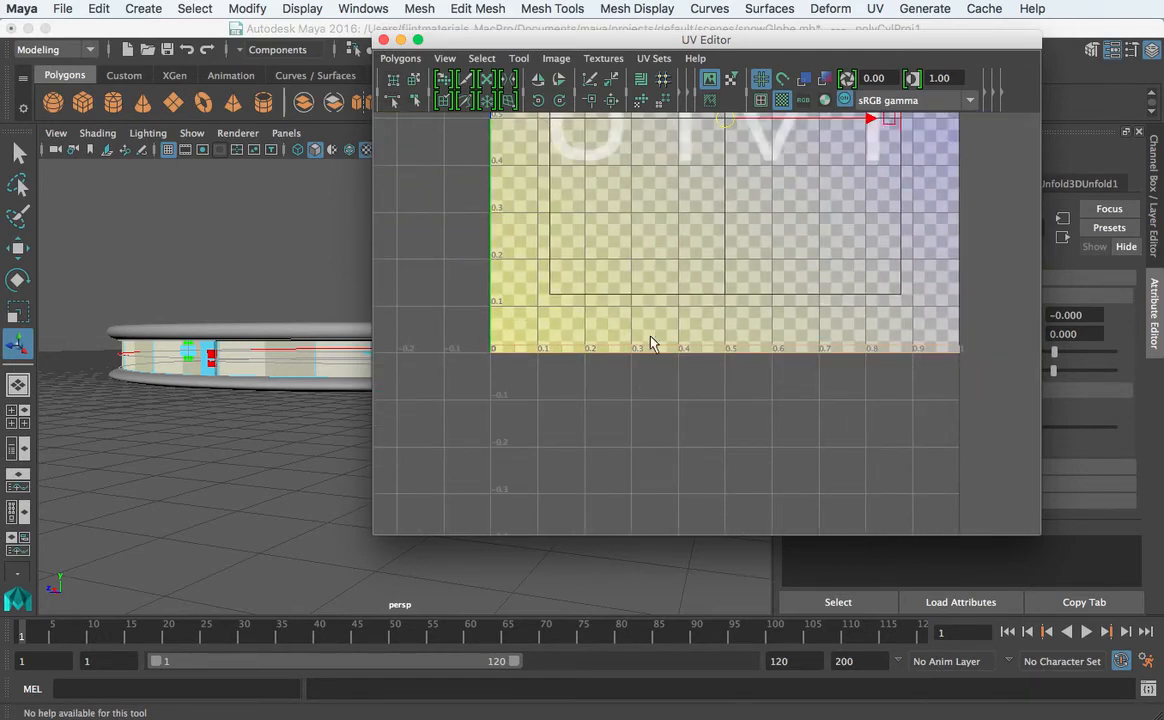
scroll(650, 343, up, 4)
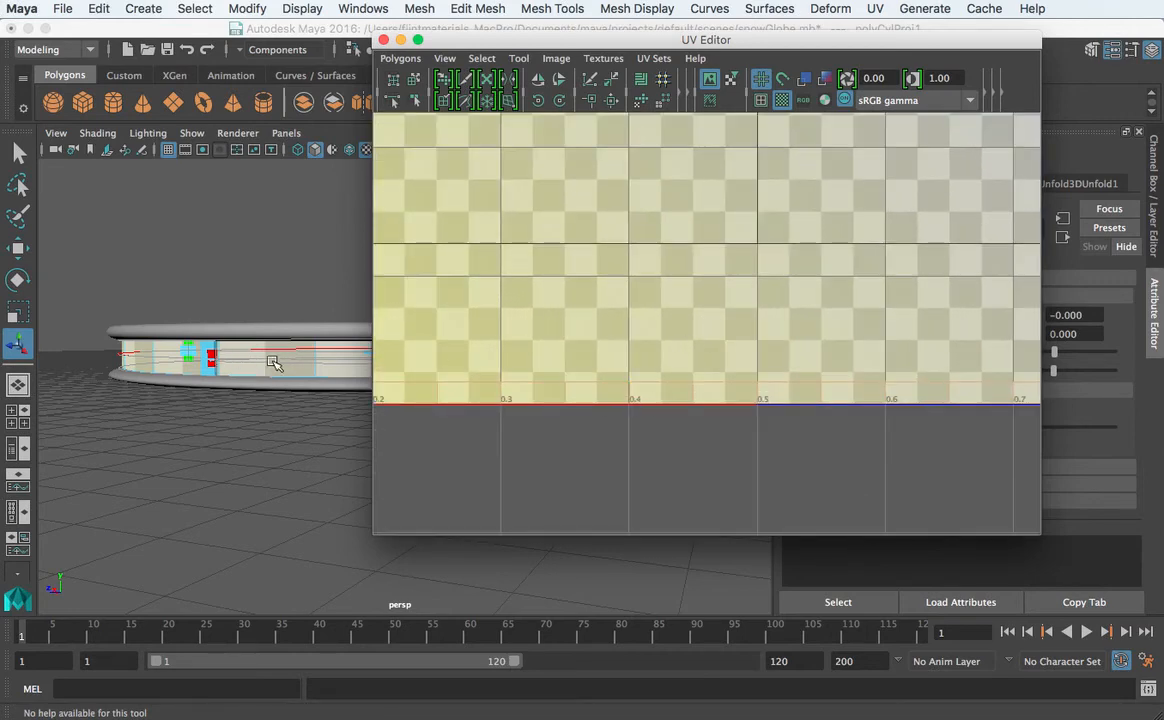
scroll(606, 324, down, 5)
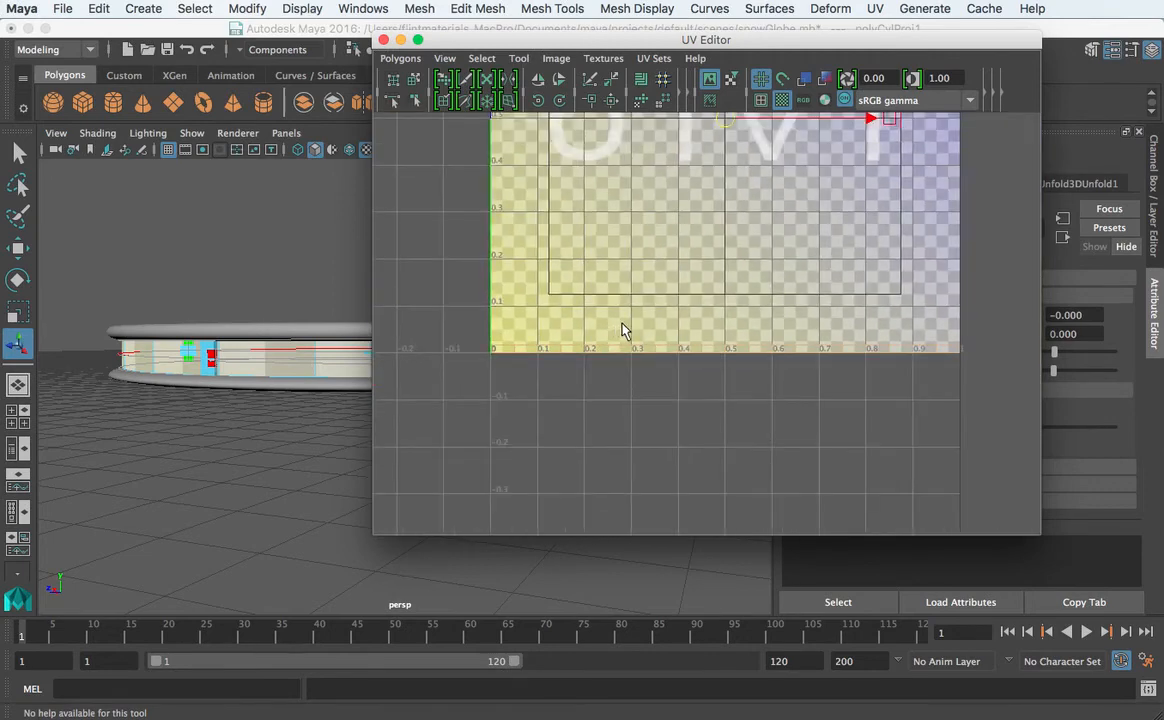
alt+middle_drag(763, 295, 711, 443)
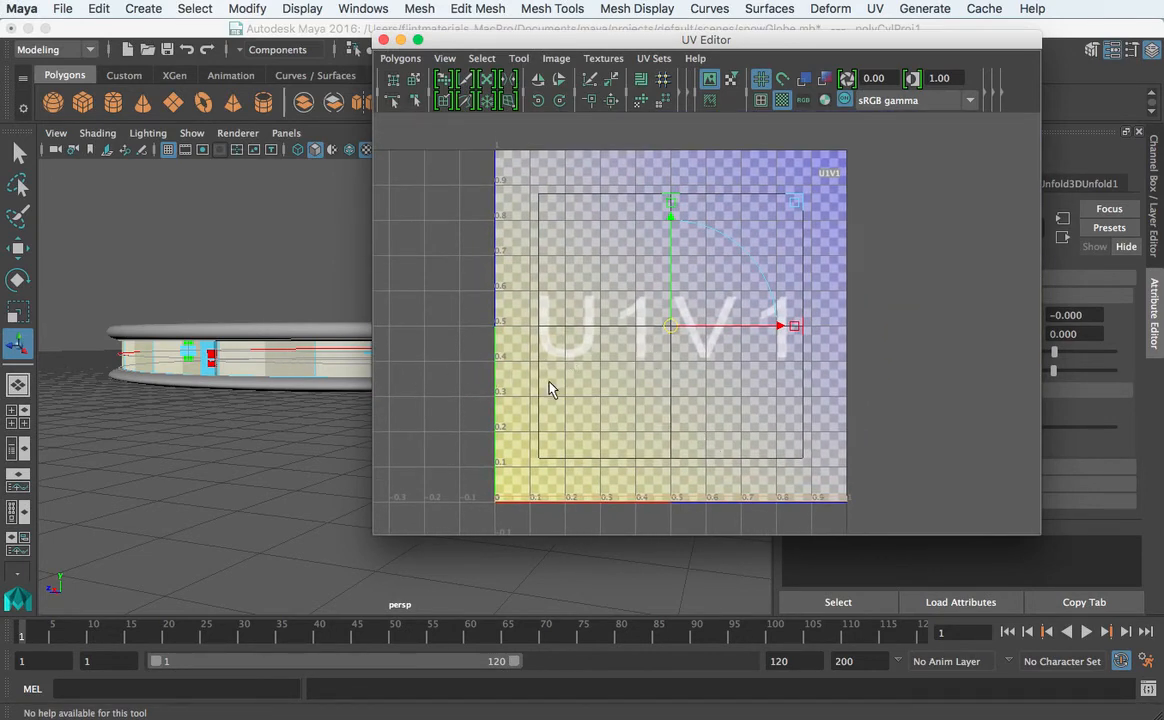
scroll(553, 387, up, 3)
scroll(559, 387, down, 2)
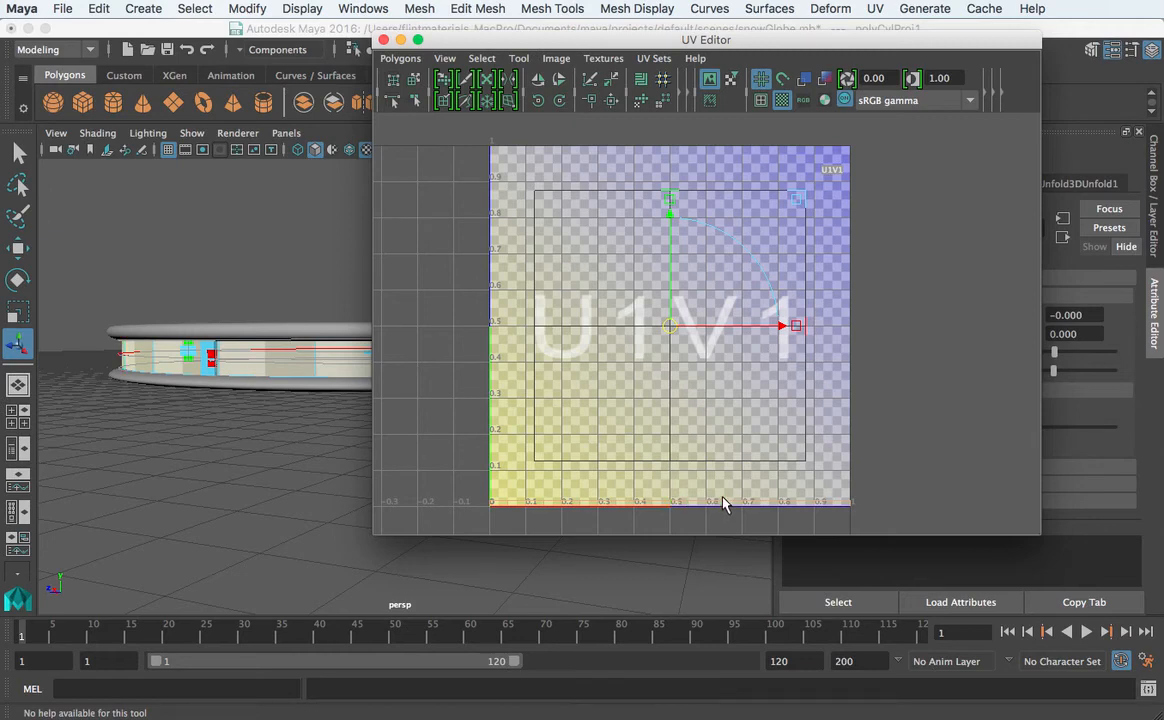
scroll(811, 483, up, 2)
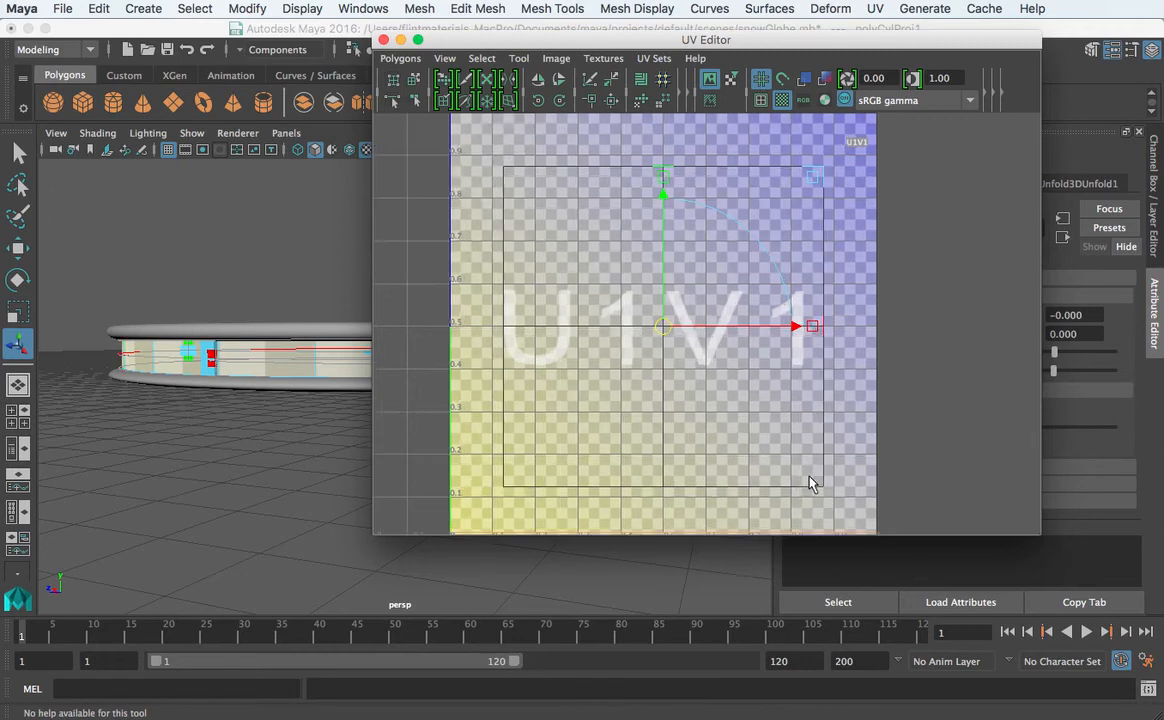
scroll(812, 484, down, 2)
alt+middle_drag(757, 497, 743, 340)
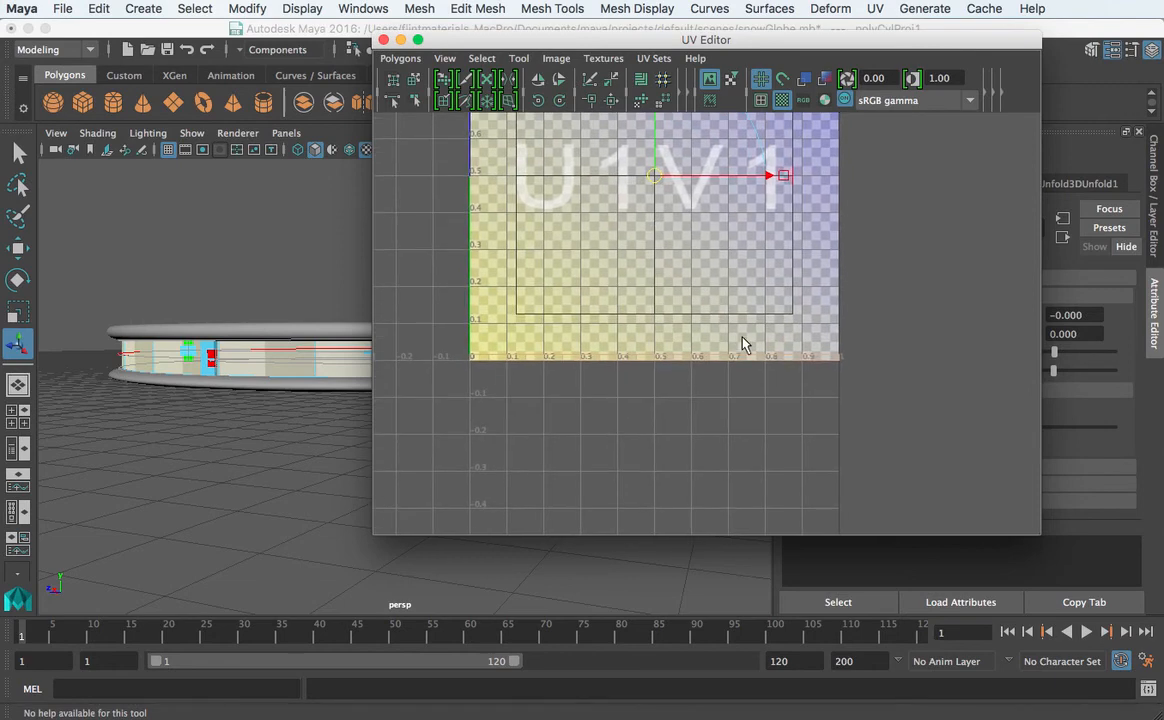
scroll(743, 340, up, 4)
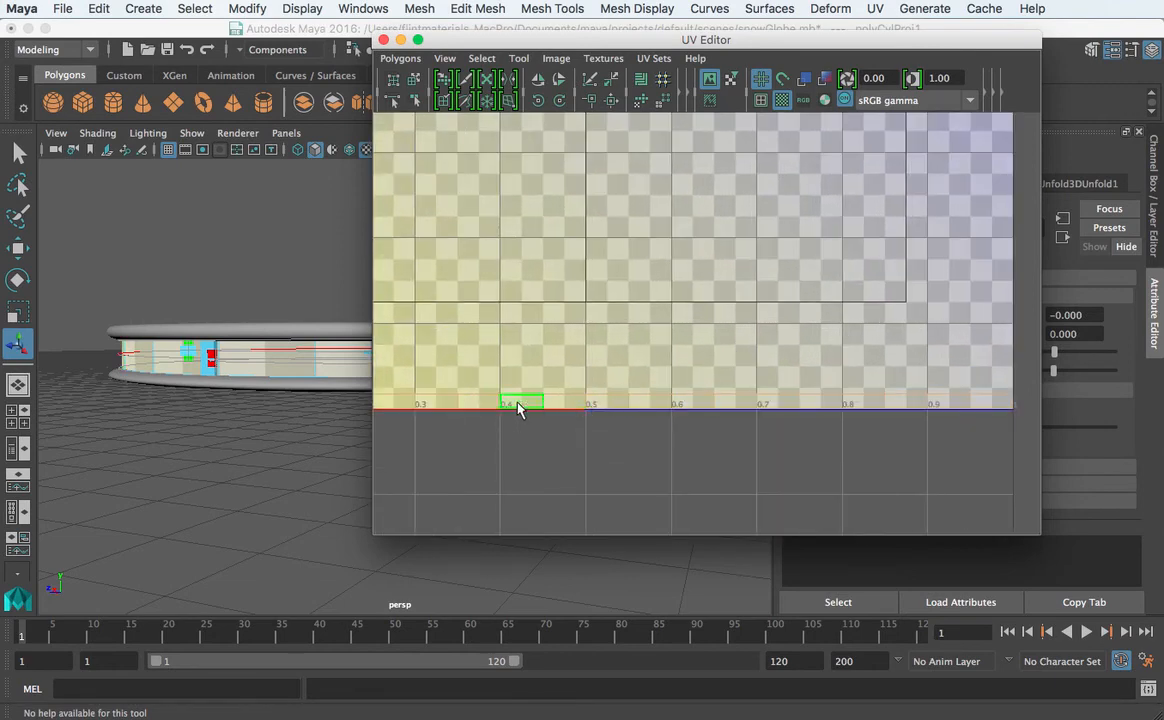
scroll(476, 387, down, 2)
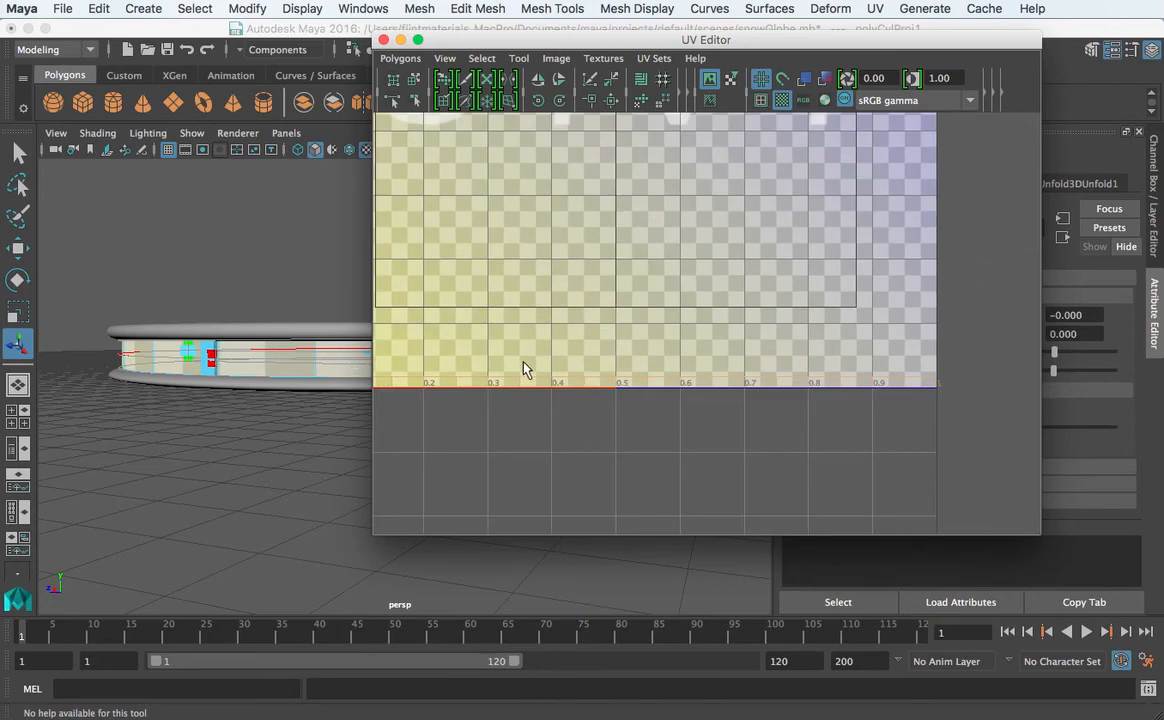
scroll(540, 368, down, 3)
scroll(540, 368, down, 1)
alt+middle_drag(660, 345, 678, 455)
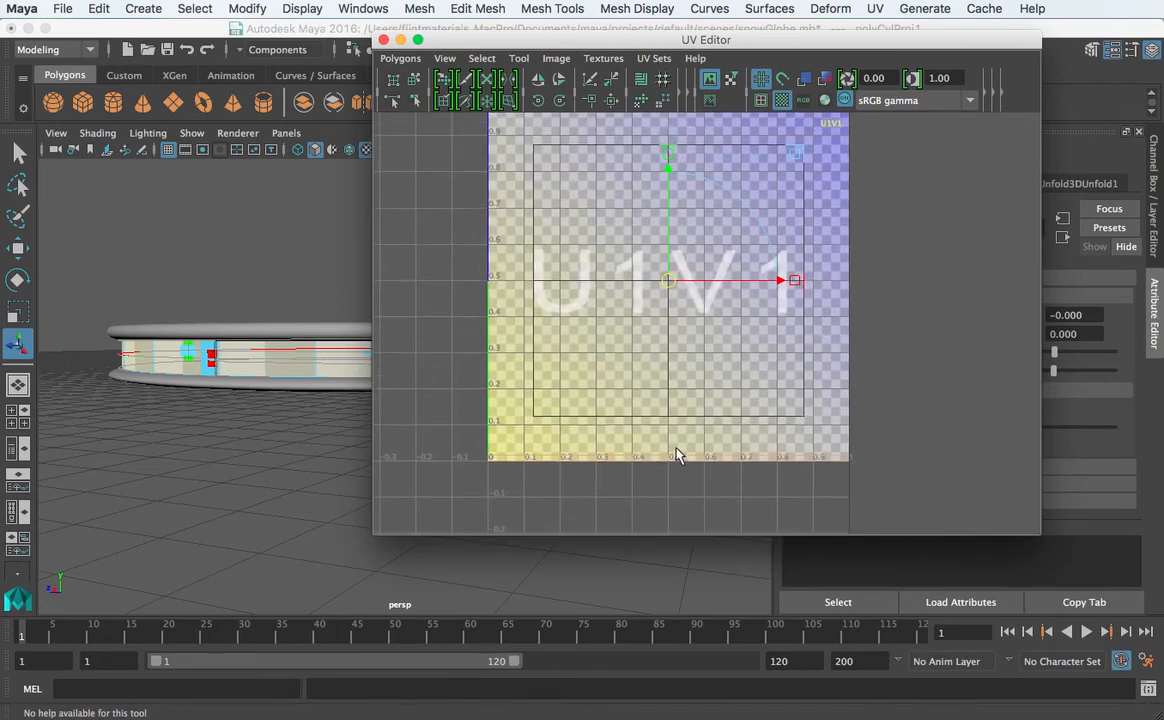
- Try shifting the projection manipulator upward, undo it, and reselect the whole band as an object
drag(670, 172, 684, 82)
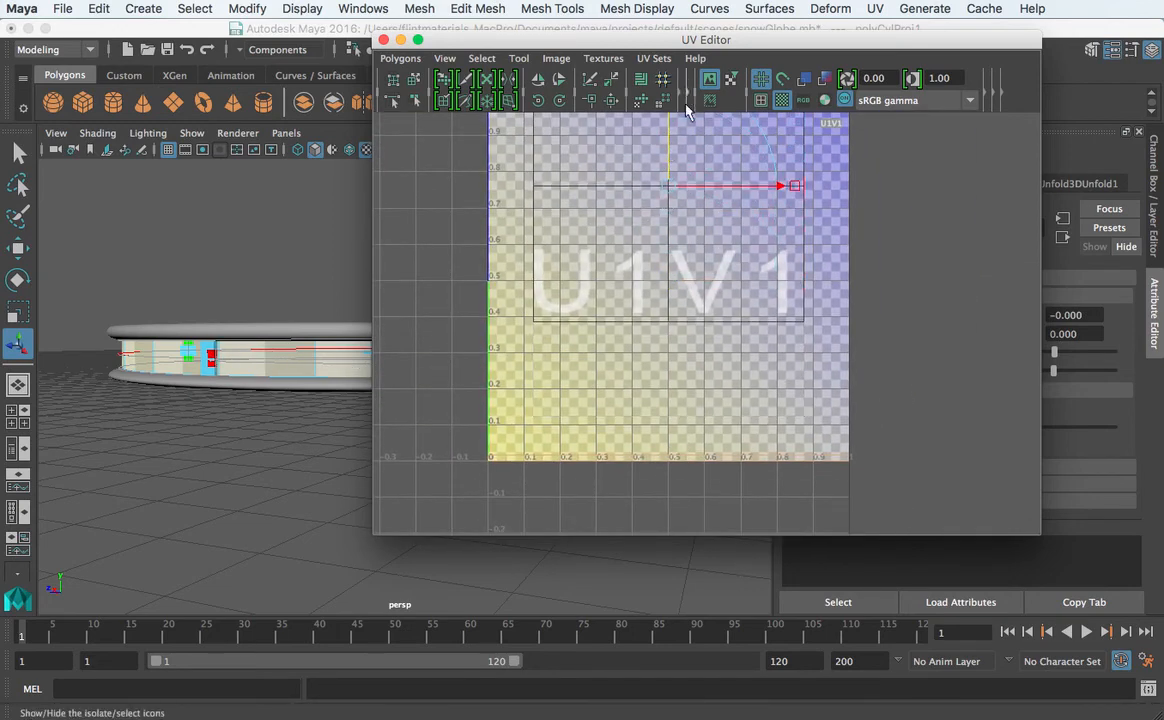
key(ctrl+z)
right_drag(668, 458, 602, 434)
right_drag(259, 340, 361, 346)
click(335, 372)
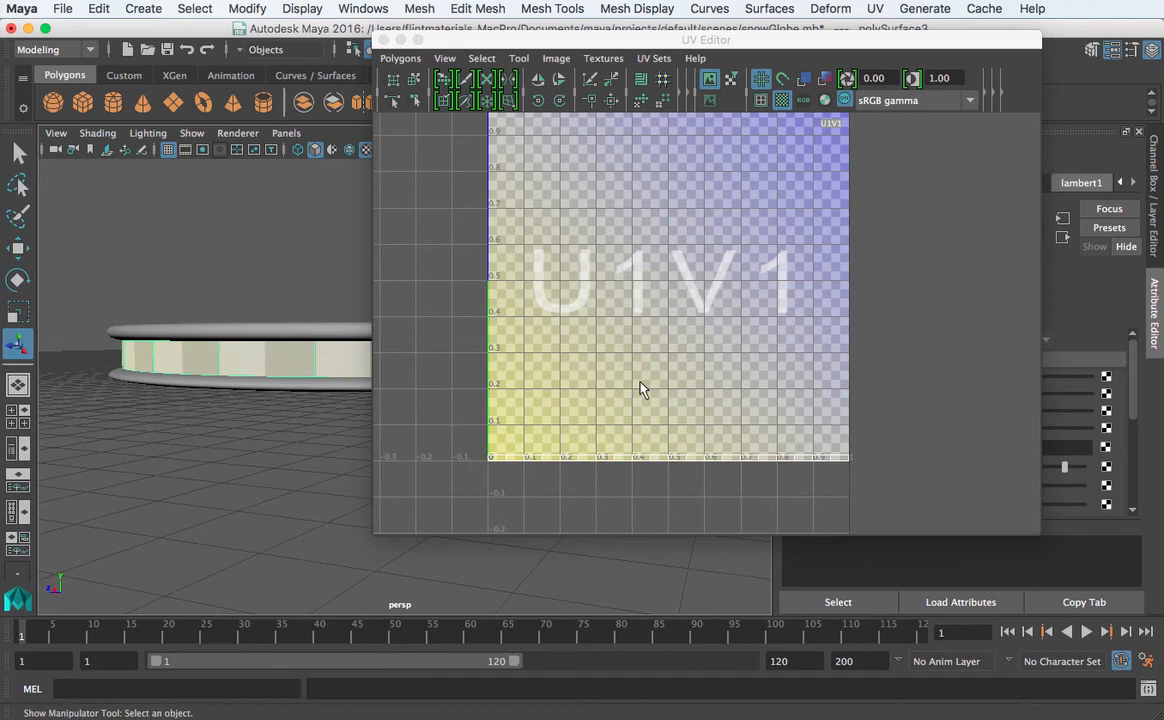
- Select the band's whole UV shell and move it up to about V 0.5 in the U1V1 tile
click(700, 423)
key(w)
scroll(692, 431, down, 3)
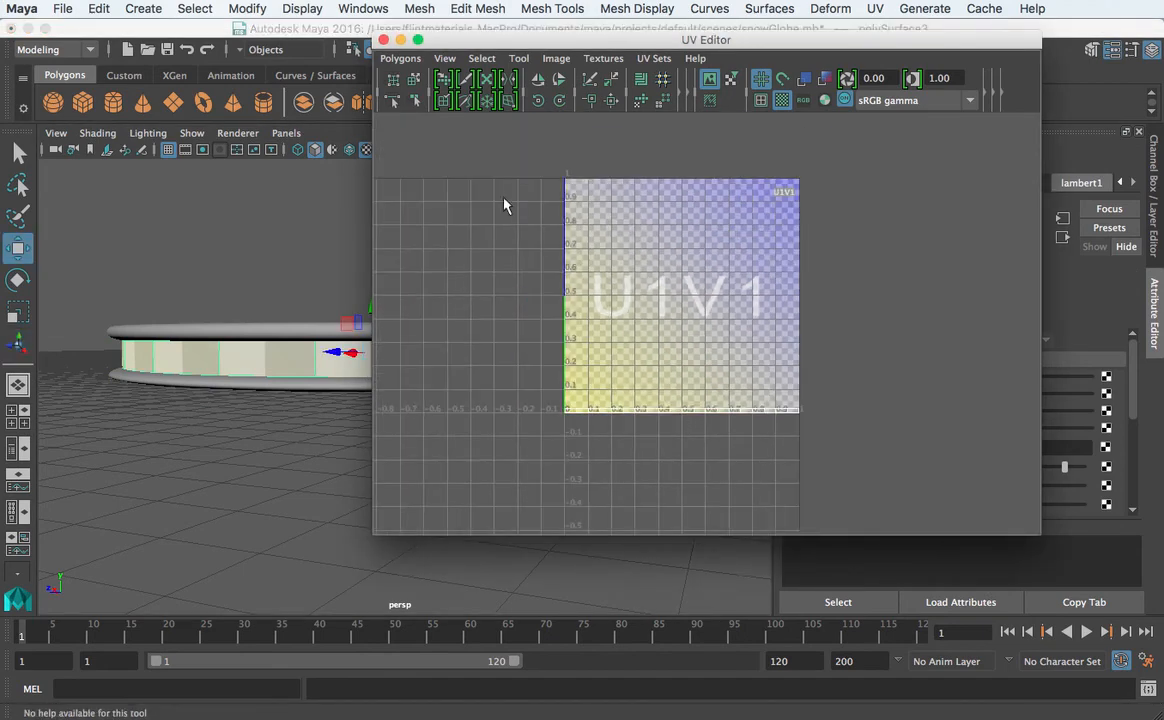
click(413, 79)
click(679, 409)
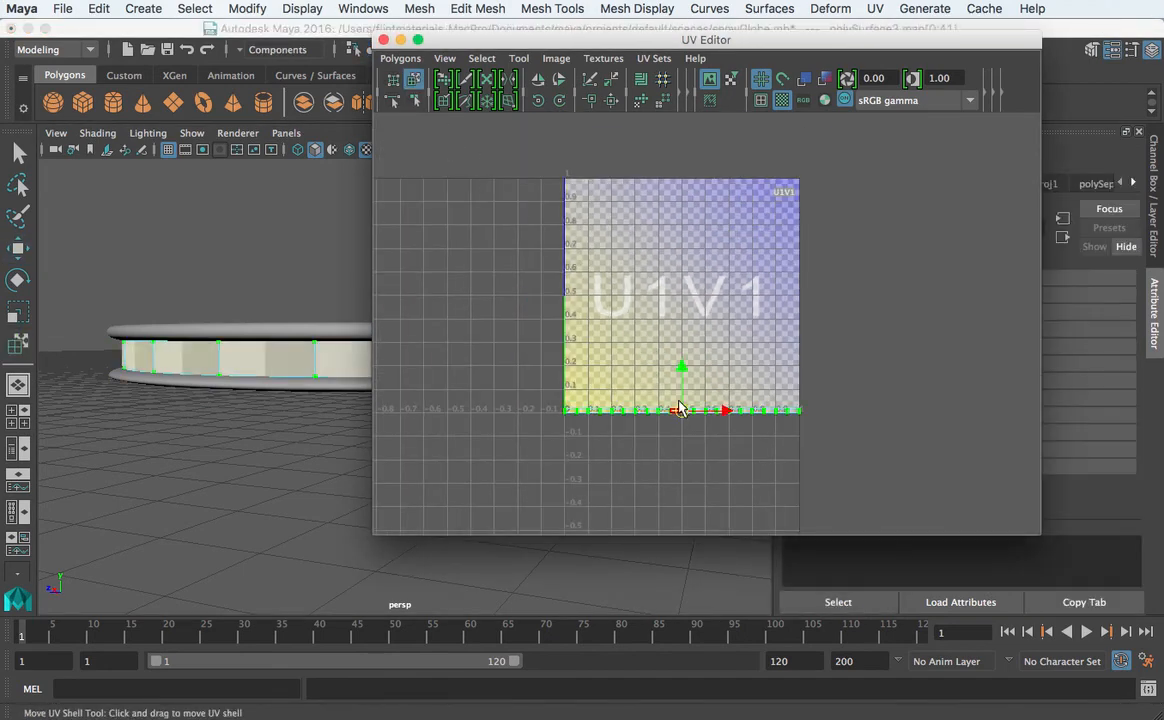
drag(683, 373, 687, 259)
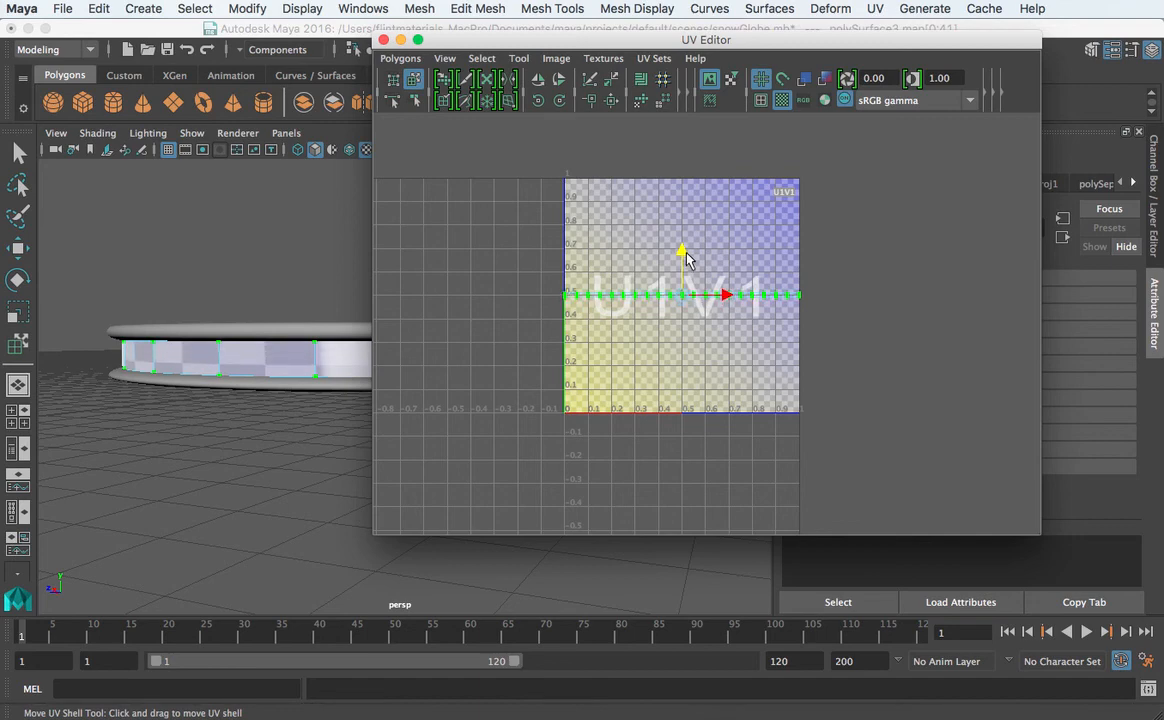
- Scale the band's UV shell uniformly to about 5.5 times, inspect the checkers on the band, and undo the scaling
key(e)
key(r)
drag(685, 297, 868, 357)
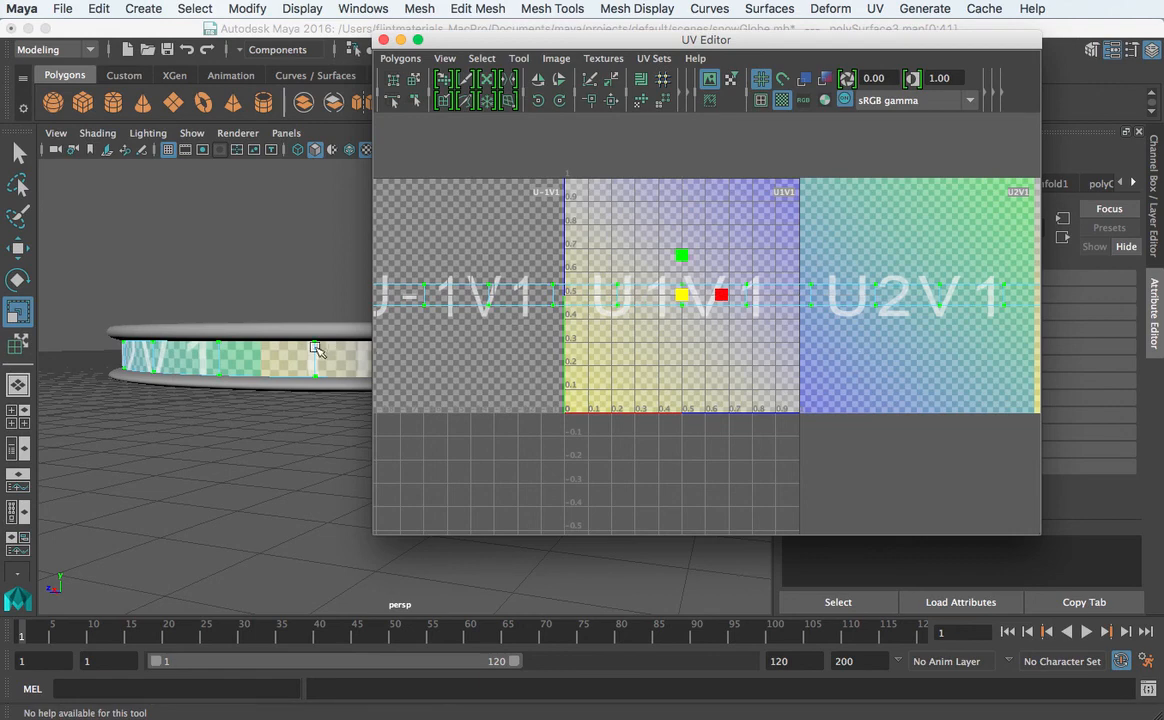
scroll(310, 348, up, 3)
scroll(223, 305, down, 1)
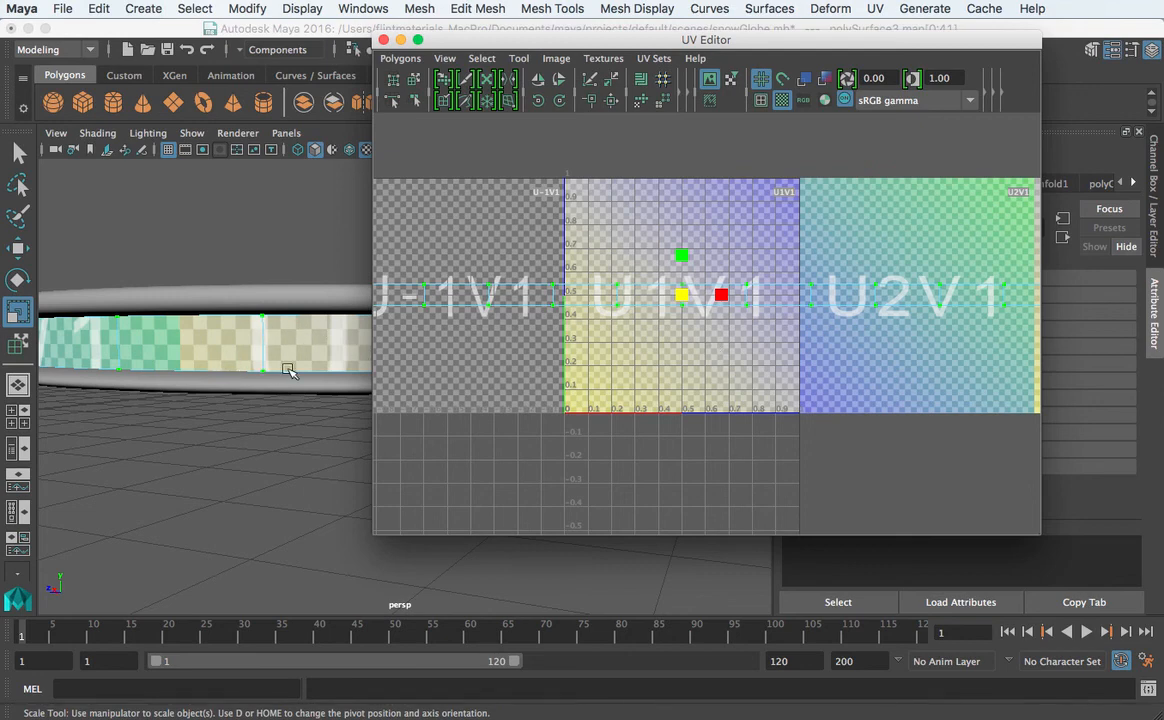
scroll(281, 395, down, 2)
scroll(242, 395, up, 2)
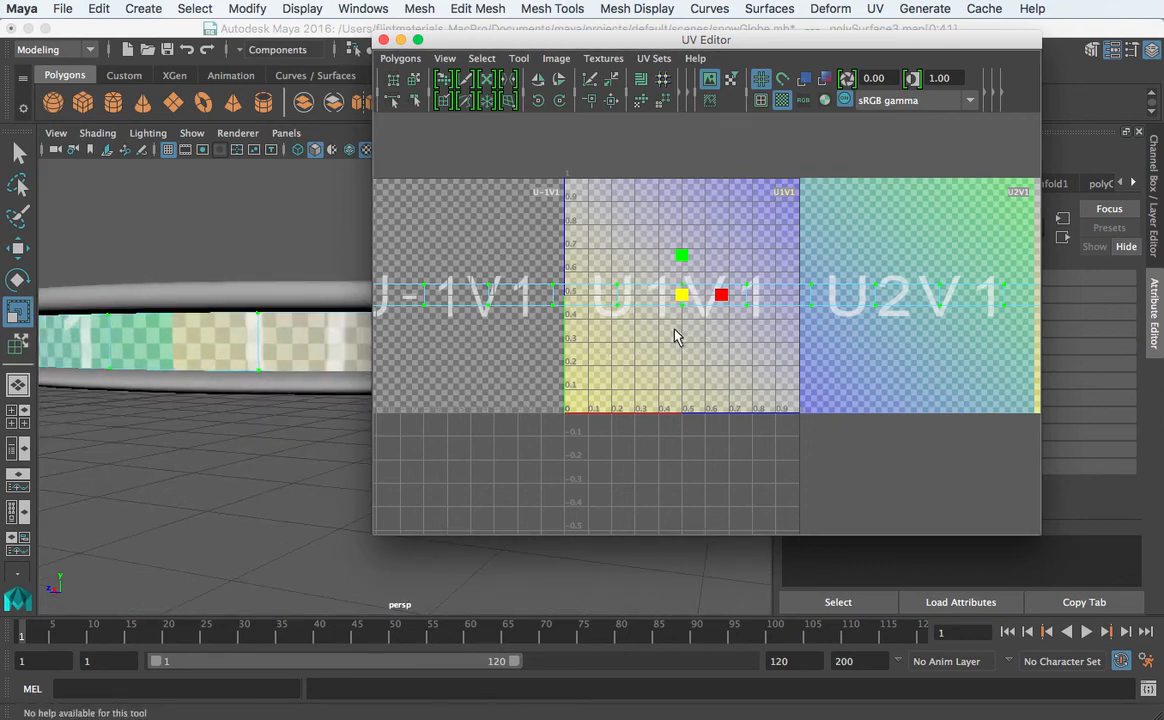
key(ctrl+z)
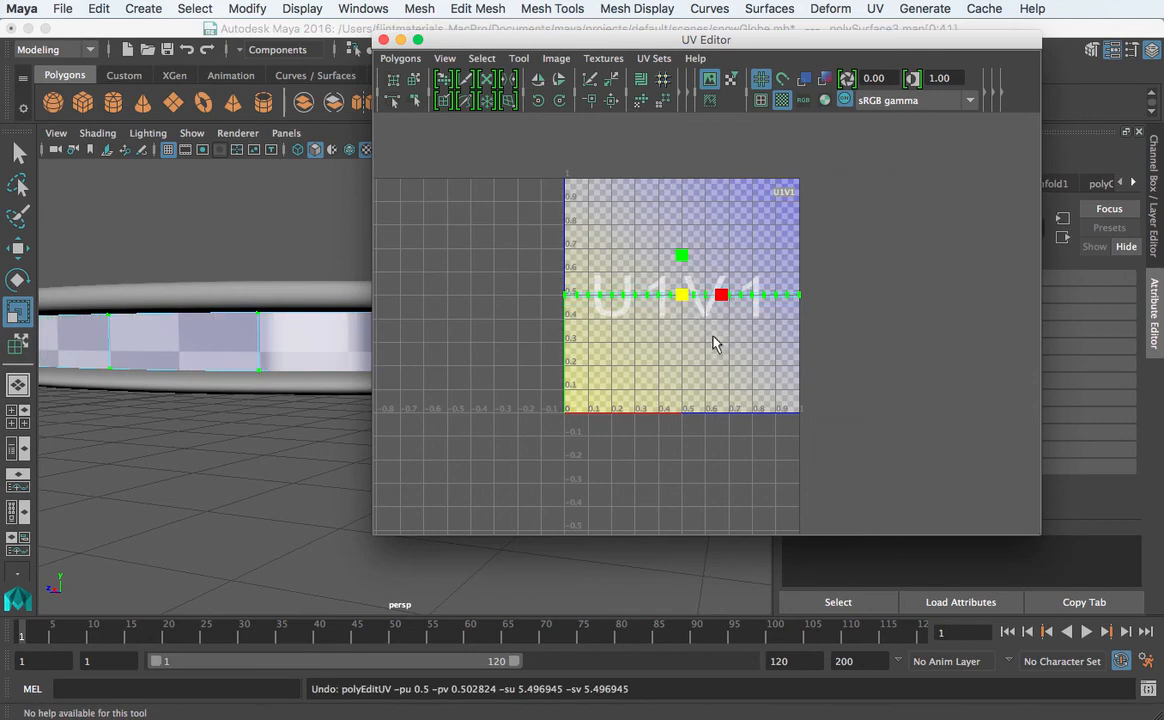
- Close the UV Editor and select the whole band in object mode
drag(440, 40, 555, 98)
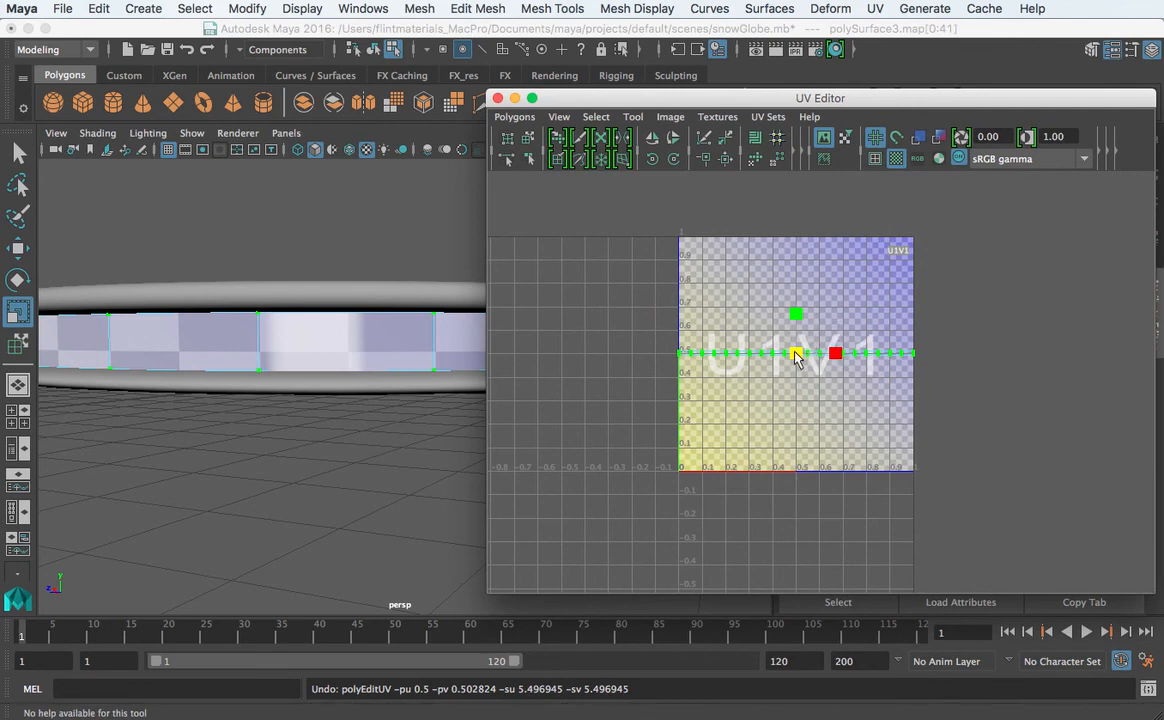
right_drag(795, 352, 835, 318)
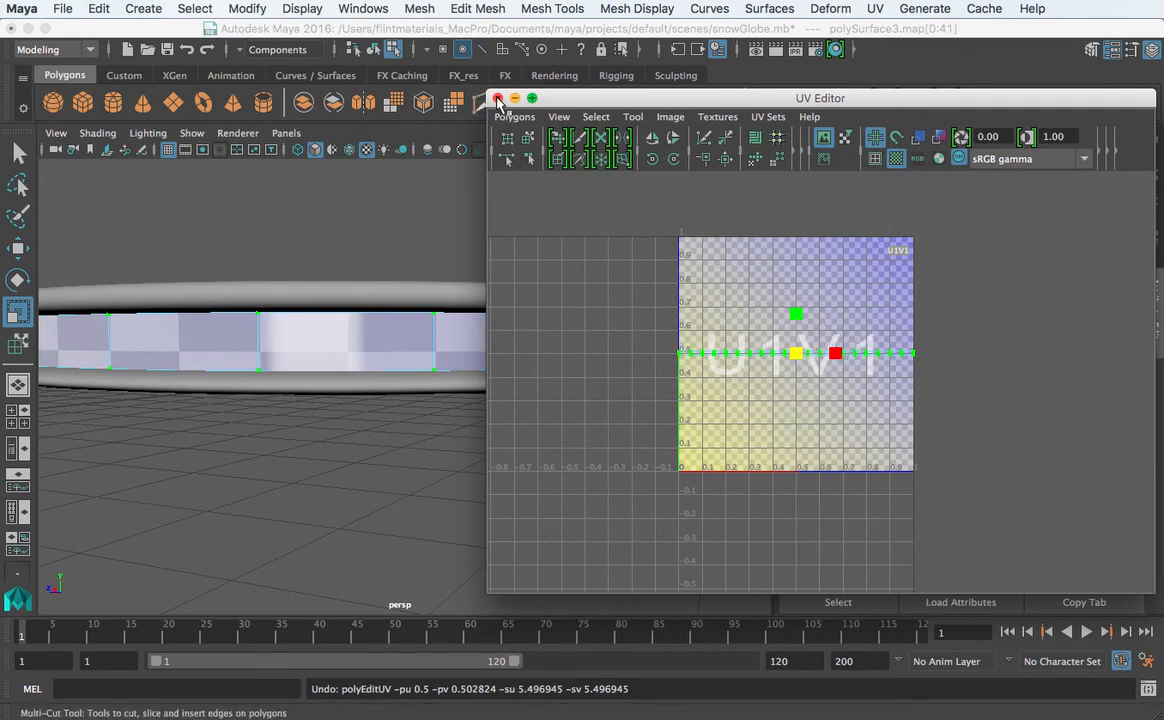
click(497, 97)
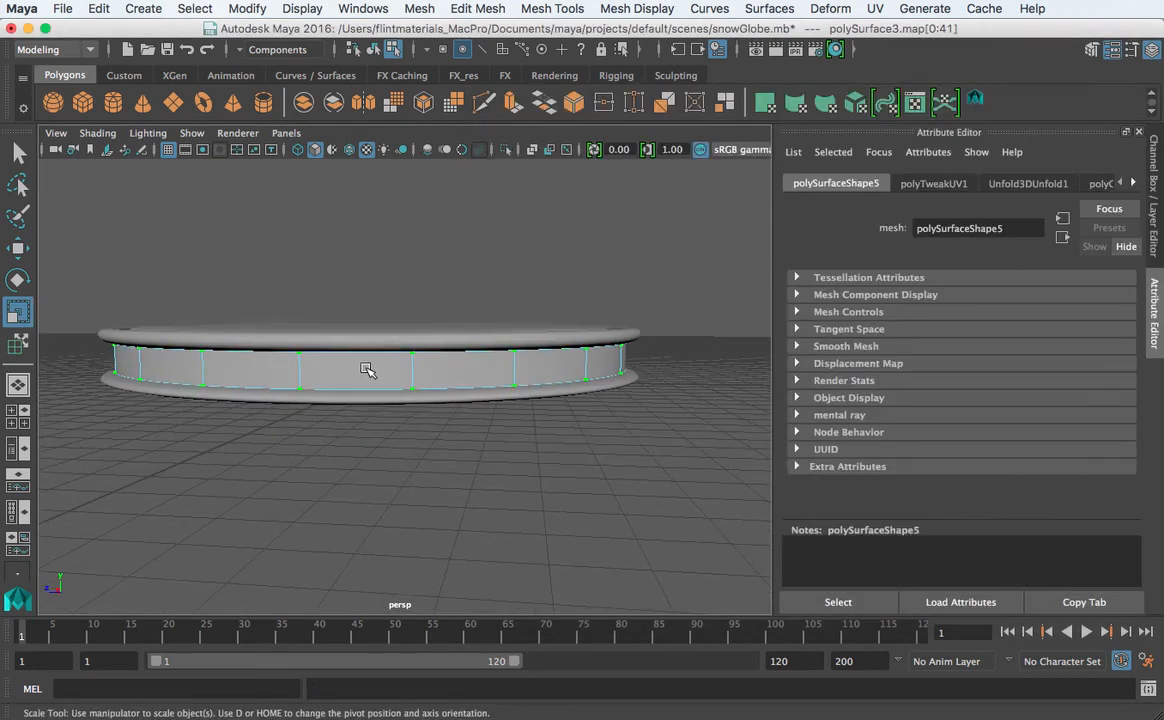
right_drag(366, 369, 440, 338)
click(370, 368)
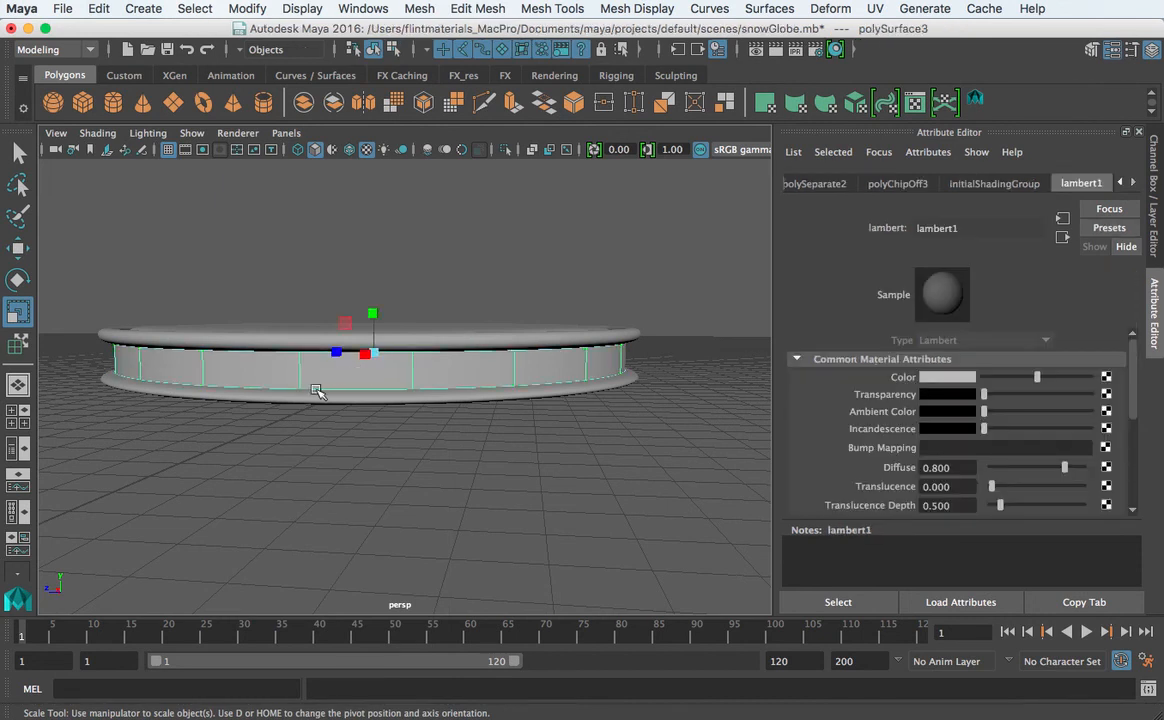